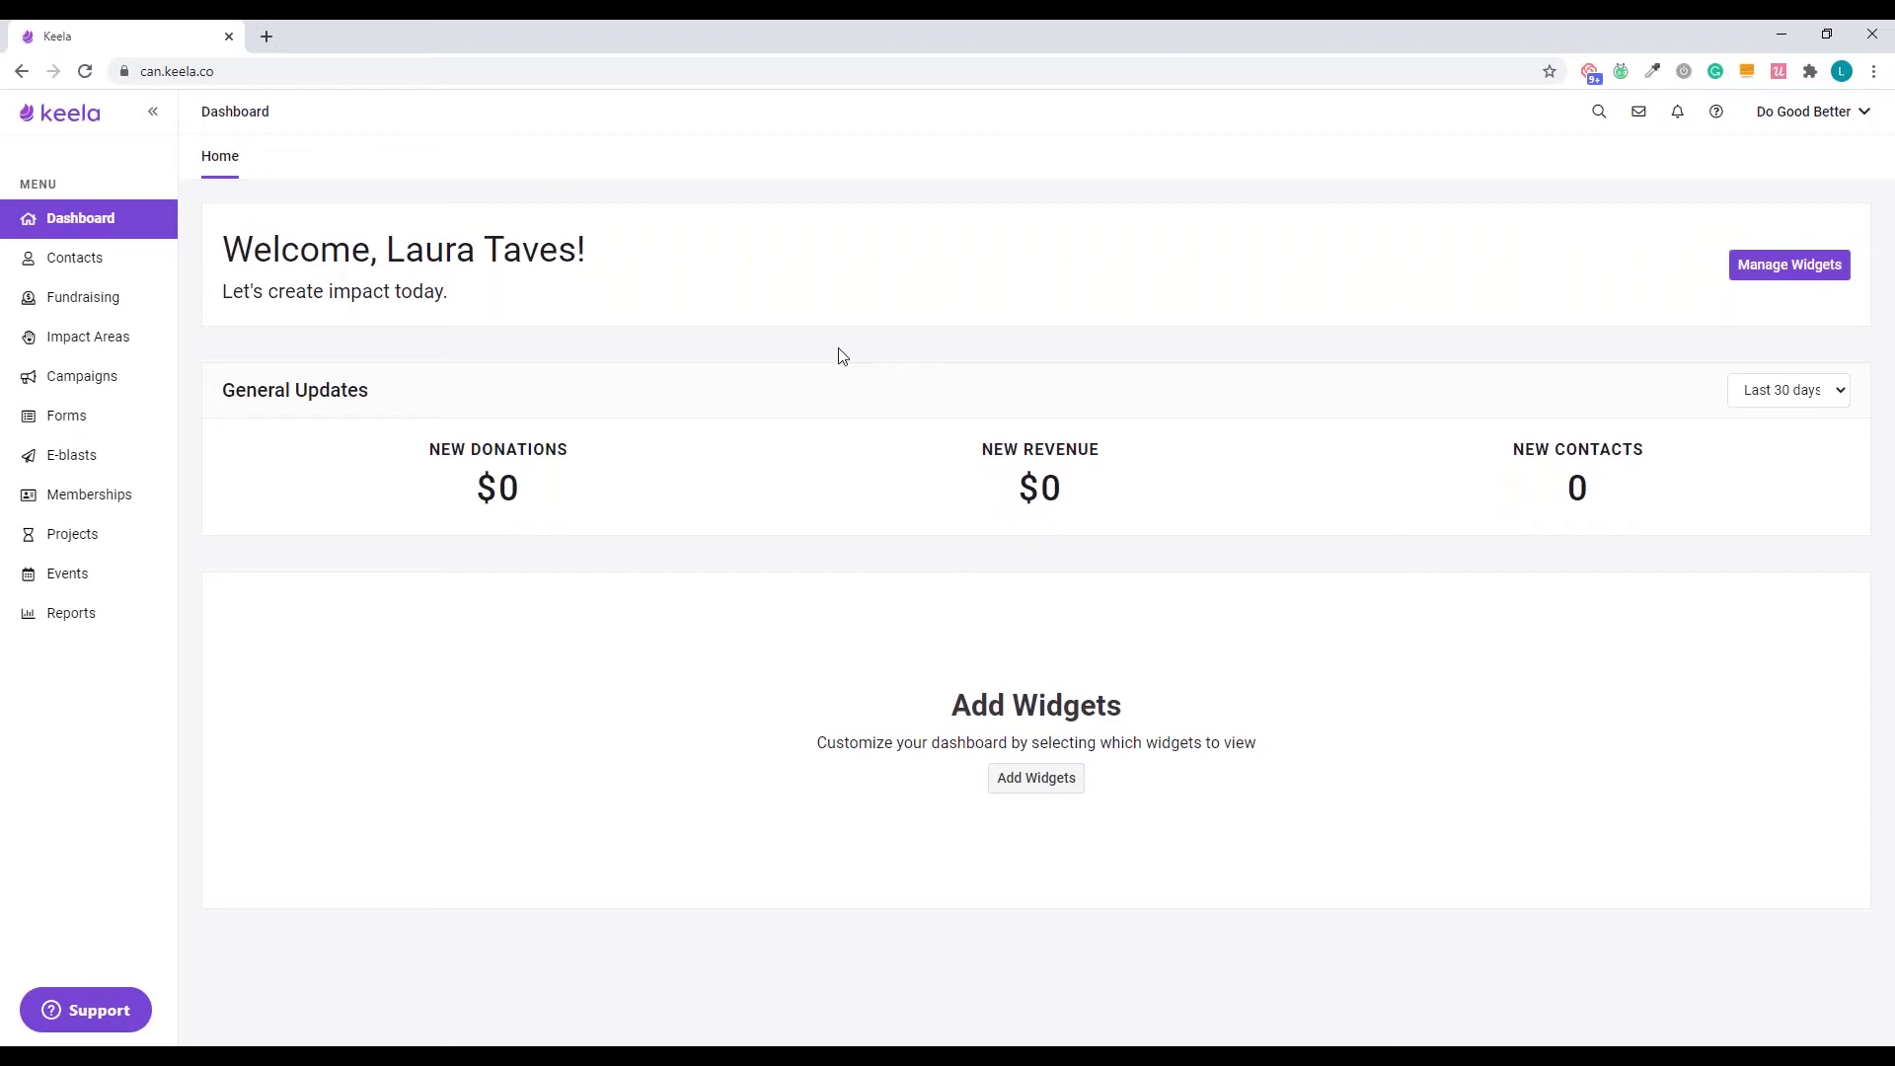
Go to the Integrations tab of Organization Settings from the Do Good Better account menu
left_click(1840, 118)
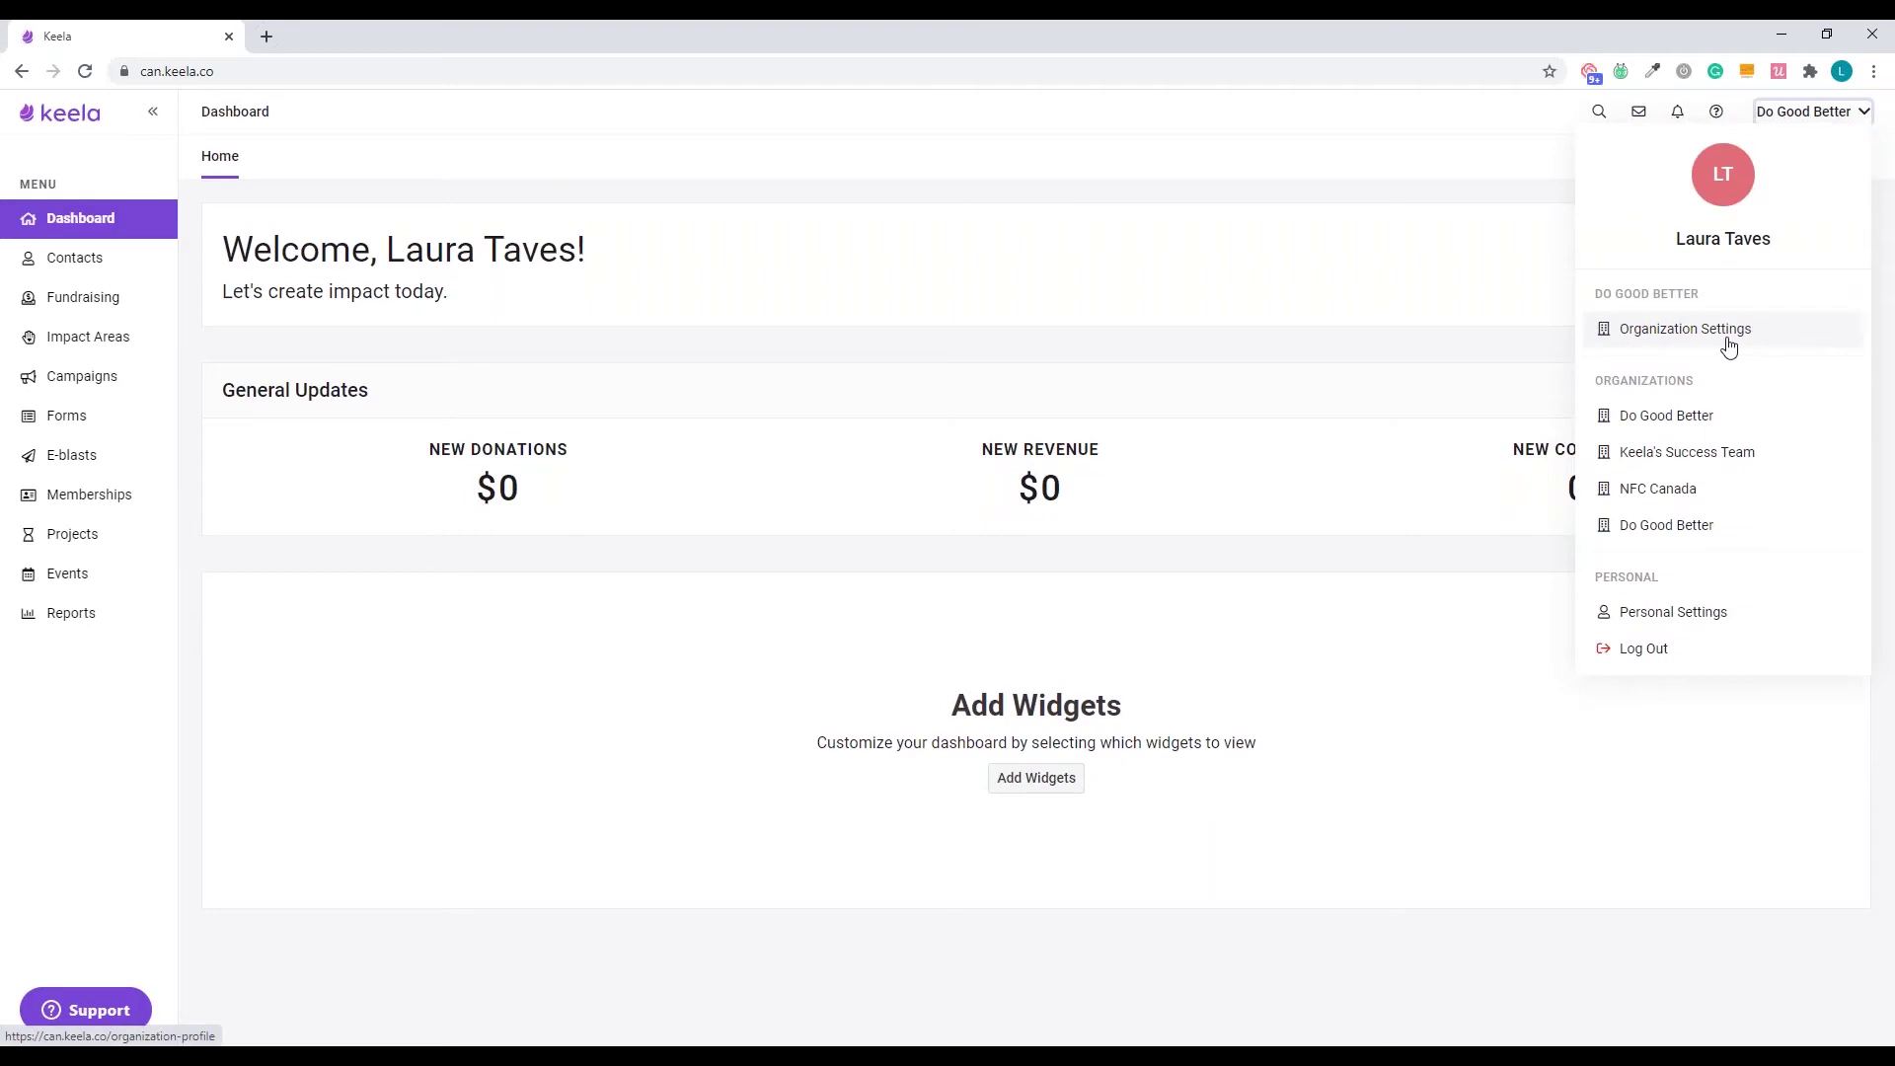
left_click(1721, 336)
left_click(714, 173)
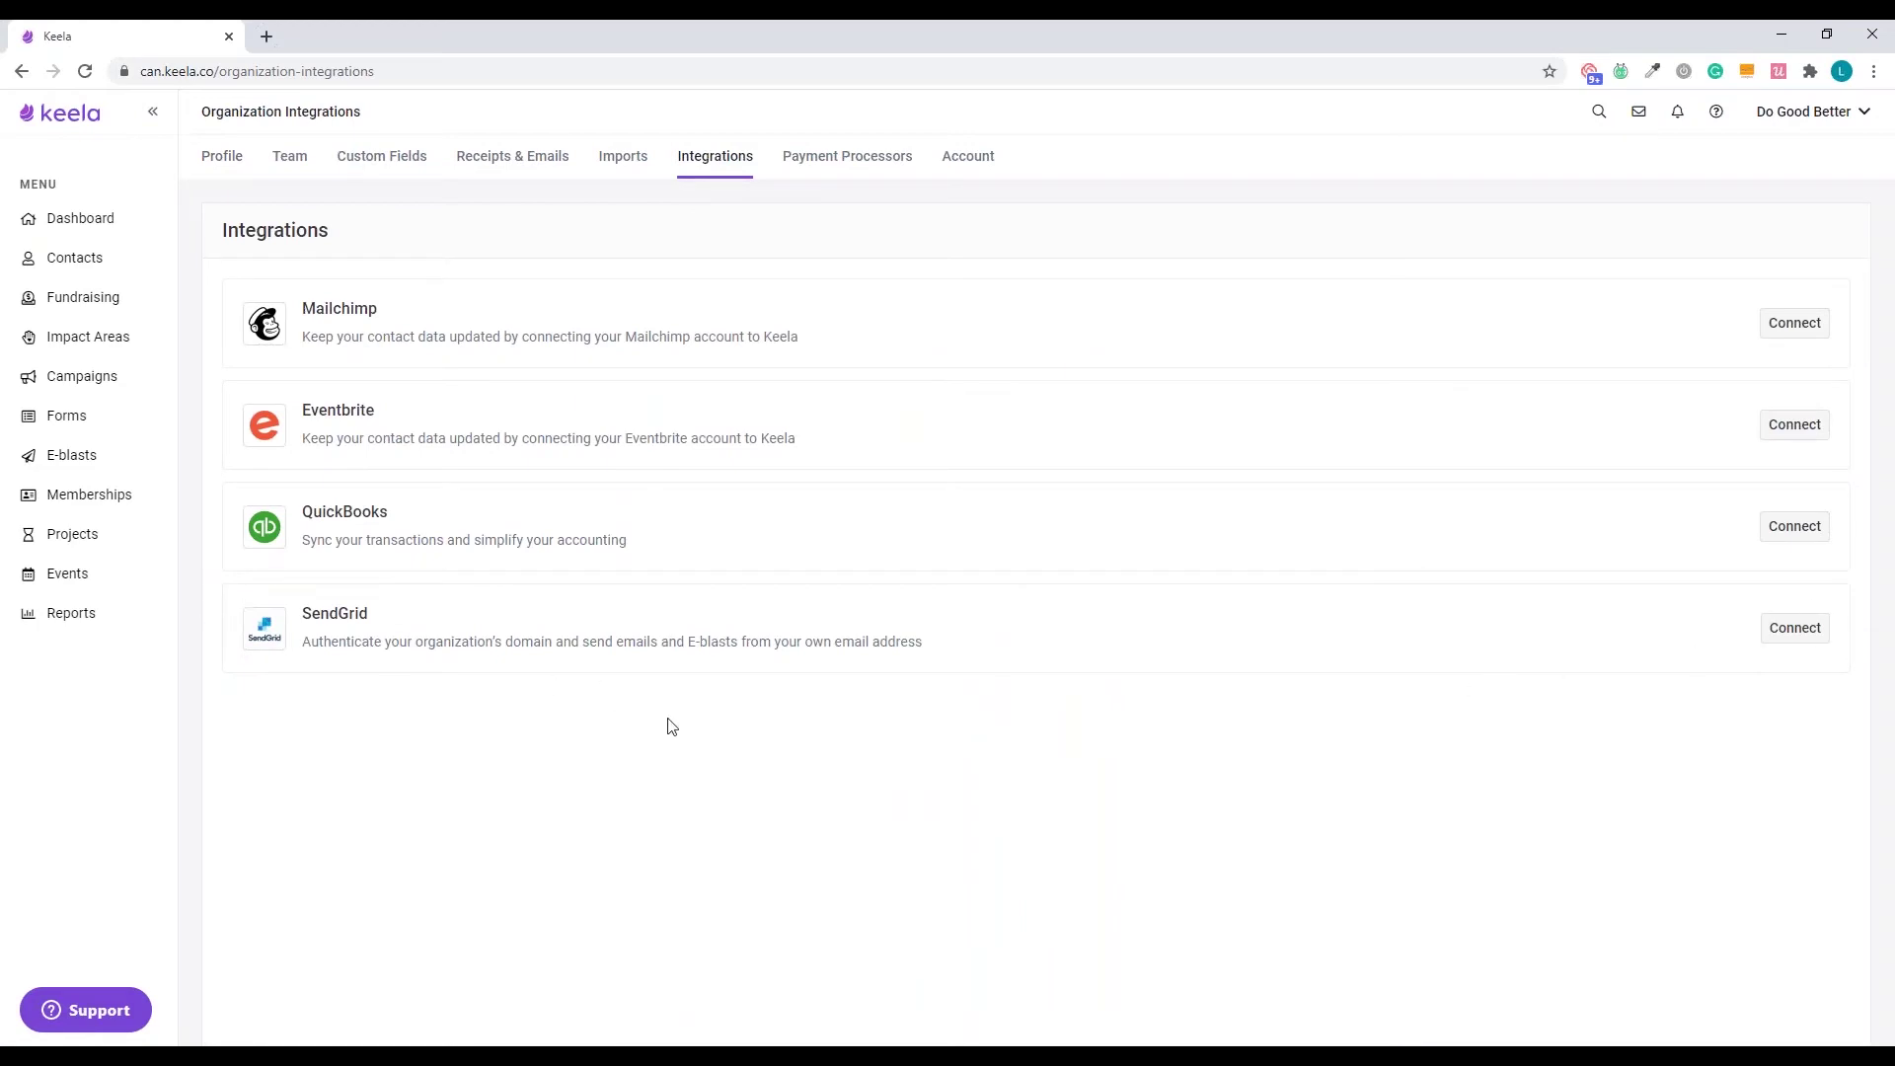
Connect SendGrid using the email domain keelarocks.com and confirm the integration
left_click(1796, 632)
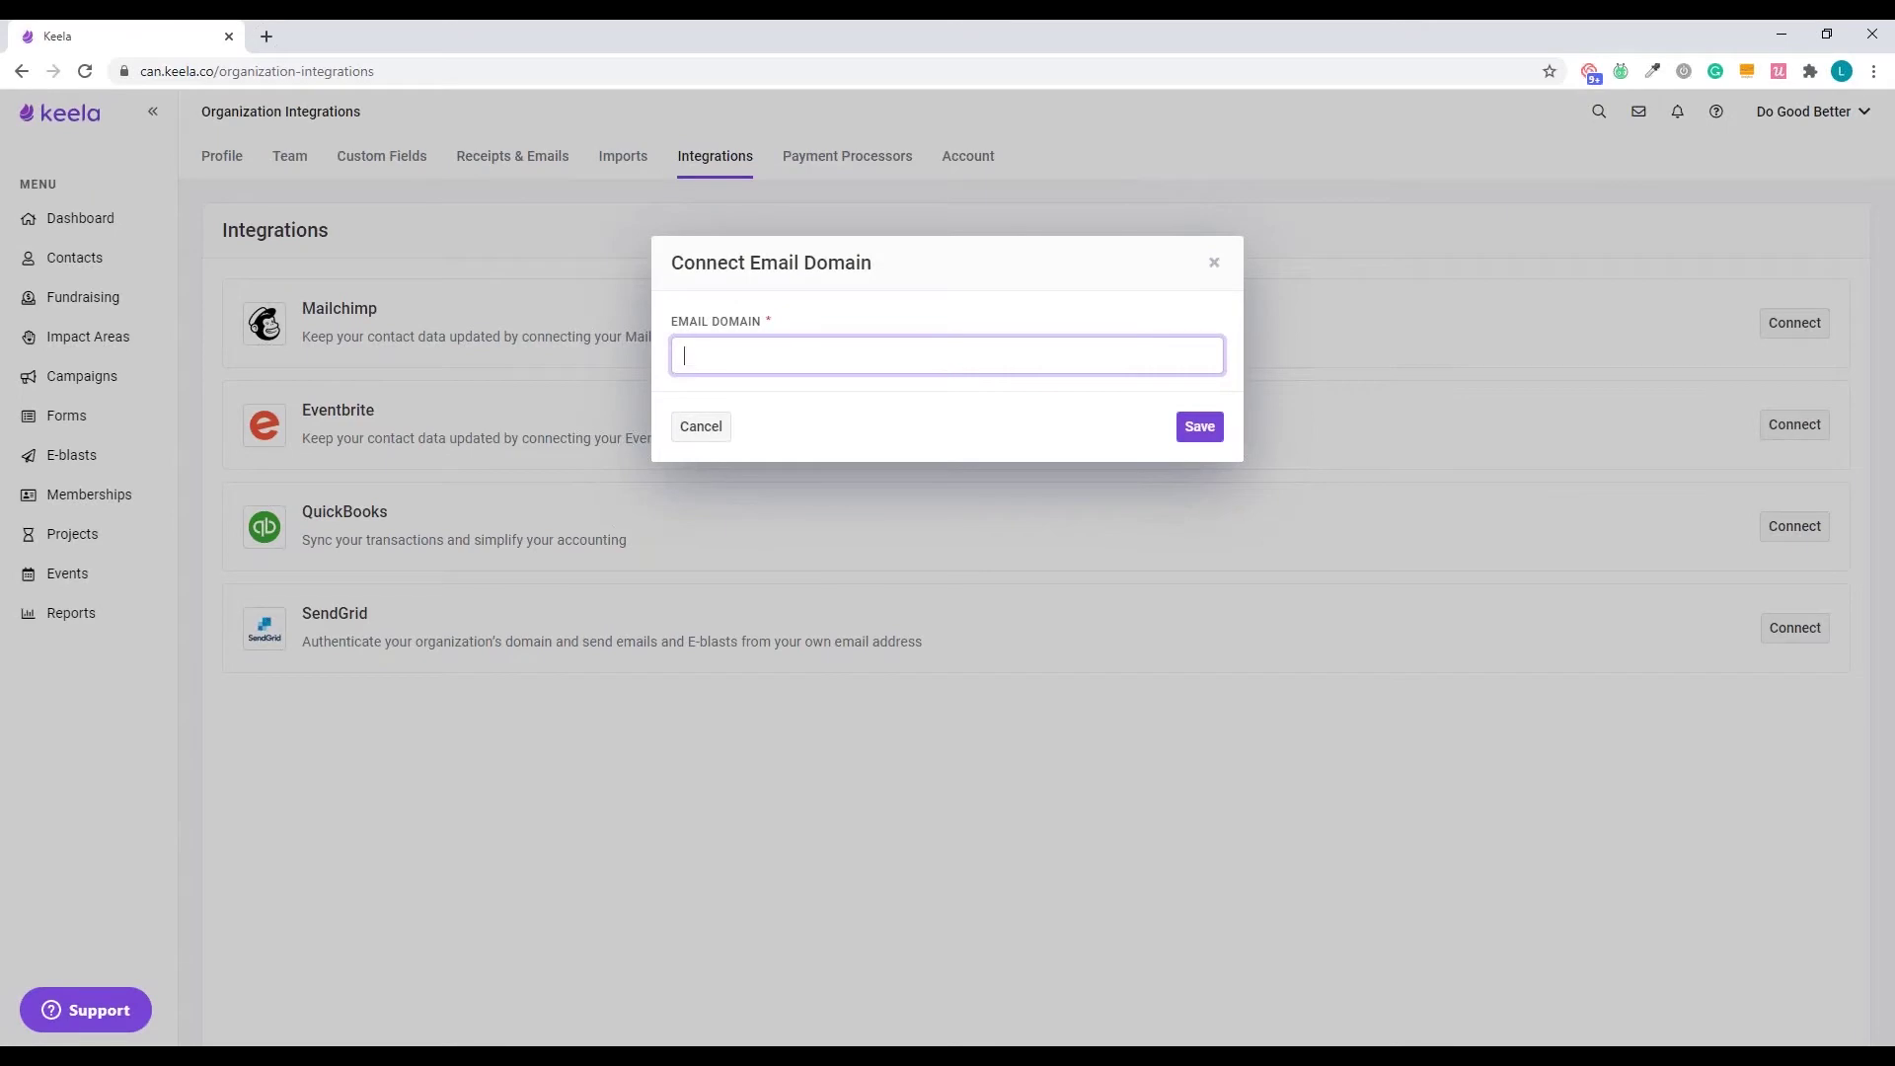
type("keelarocks.com")
left_click(1199, 427)
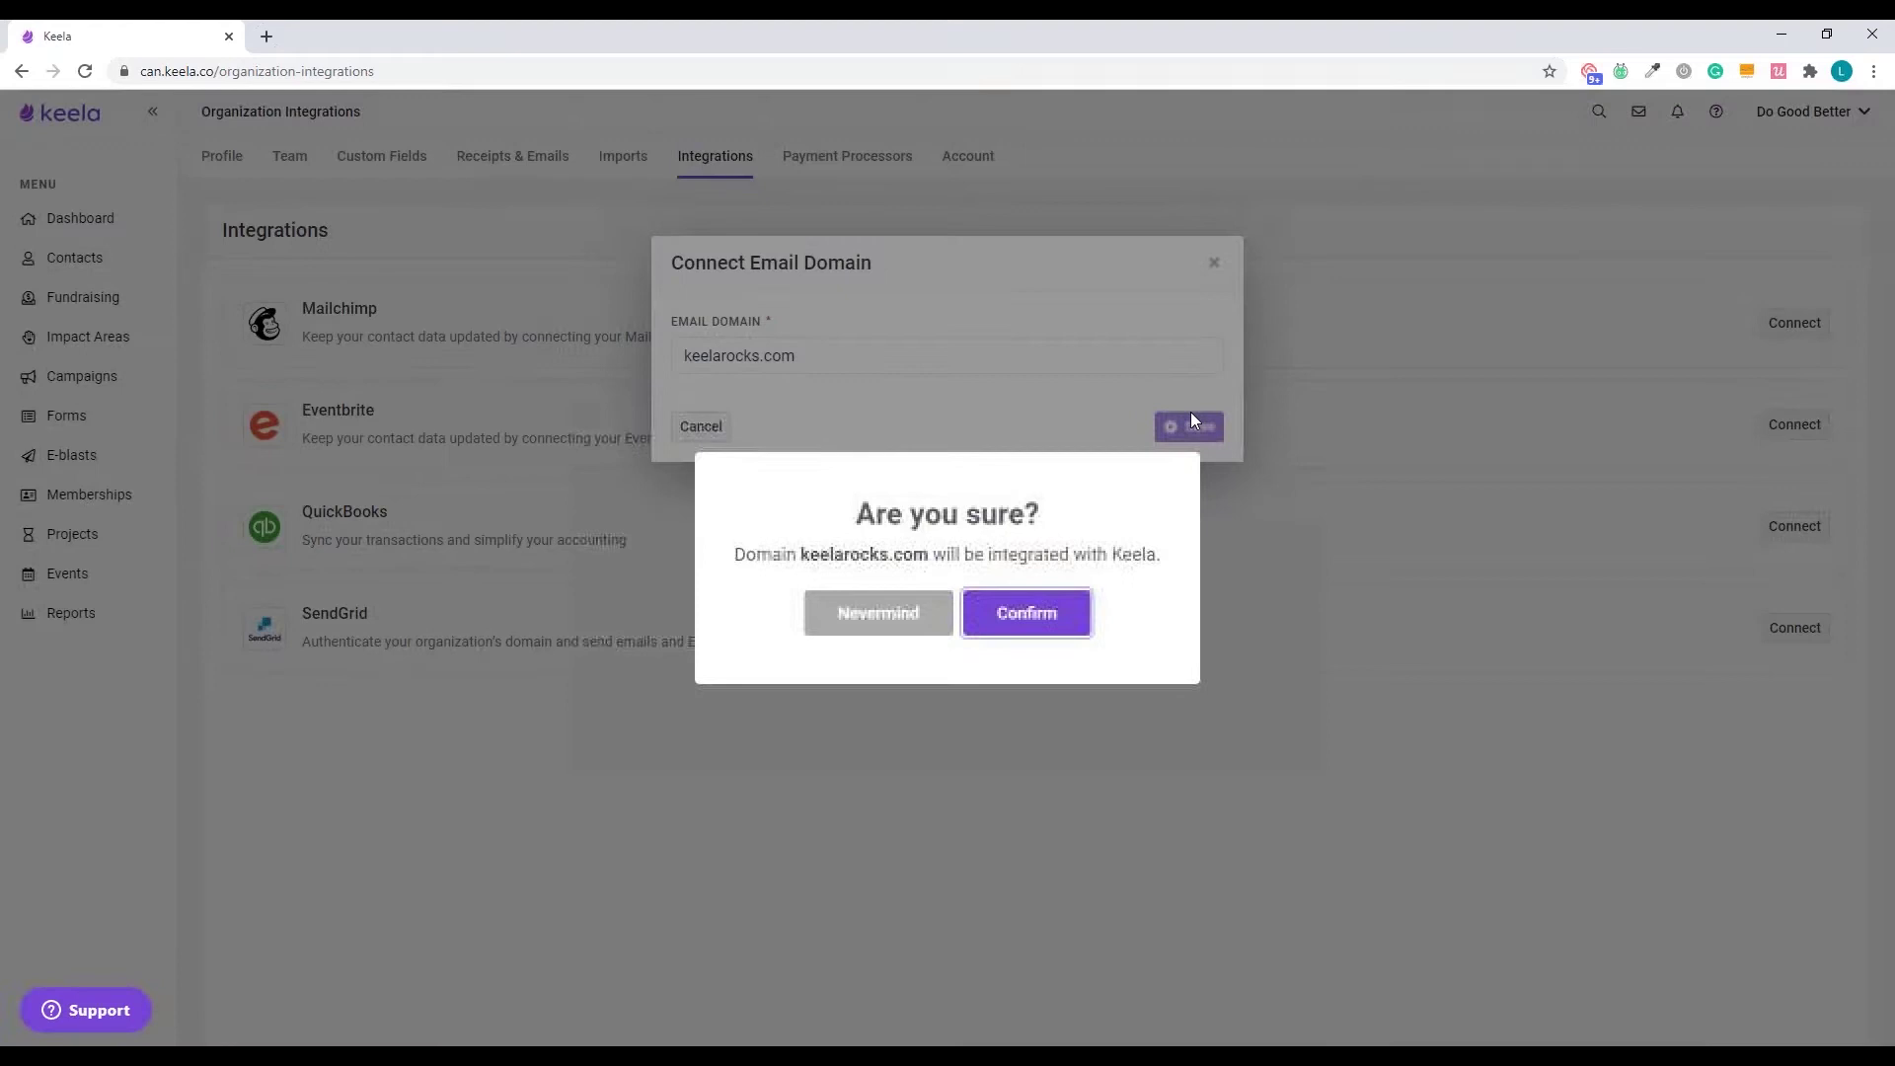
left_click(1028, 612)
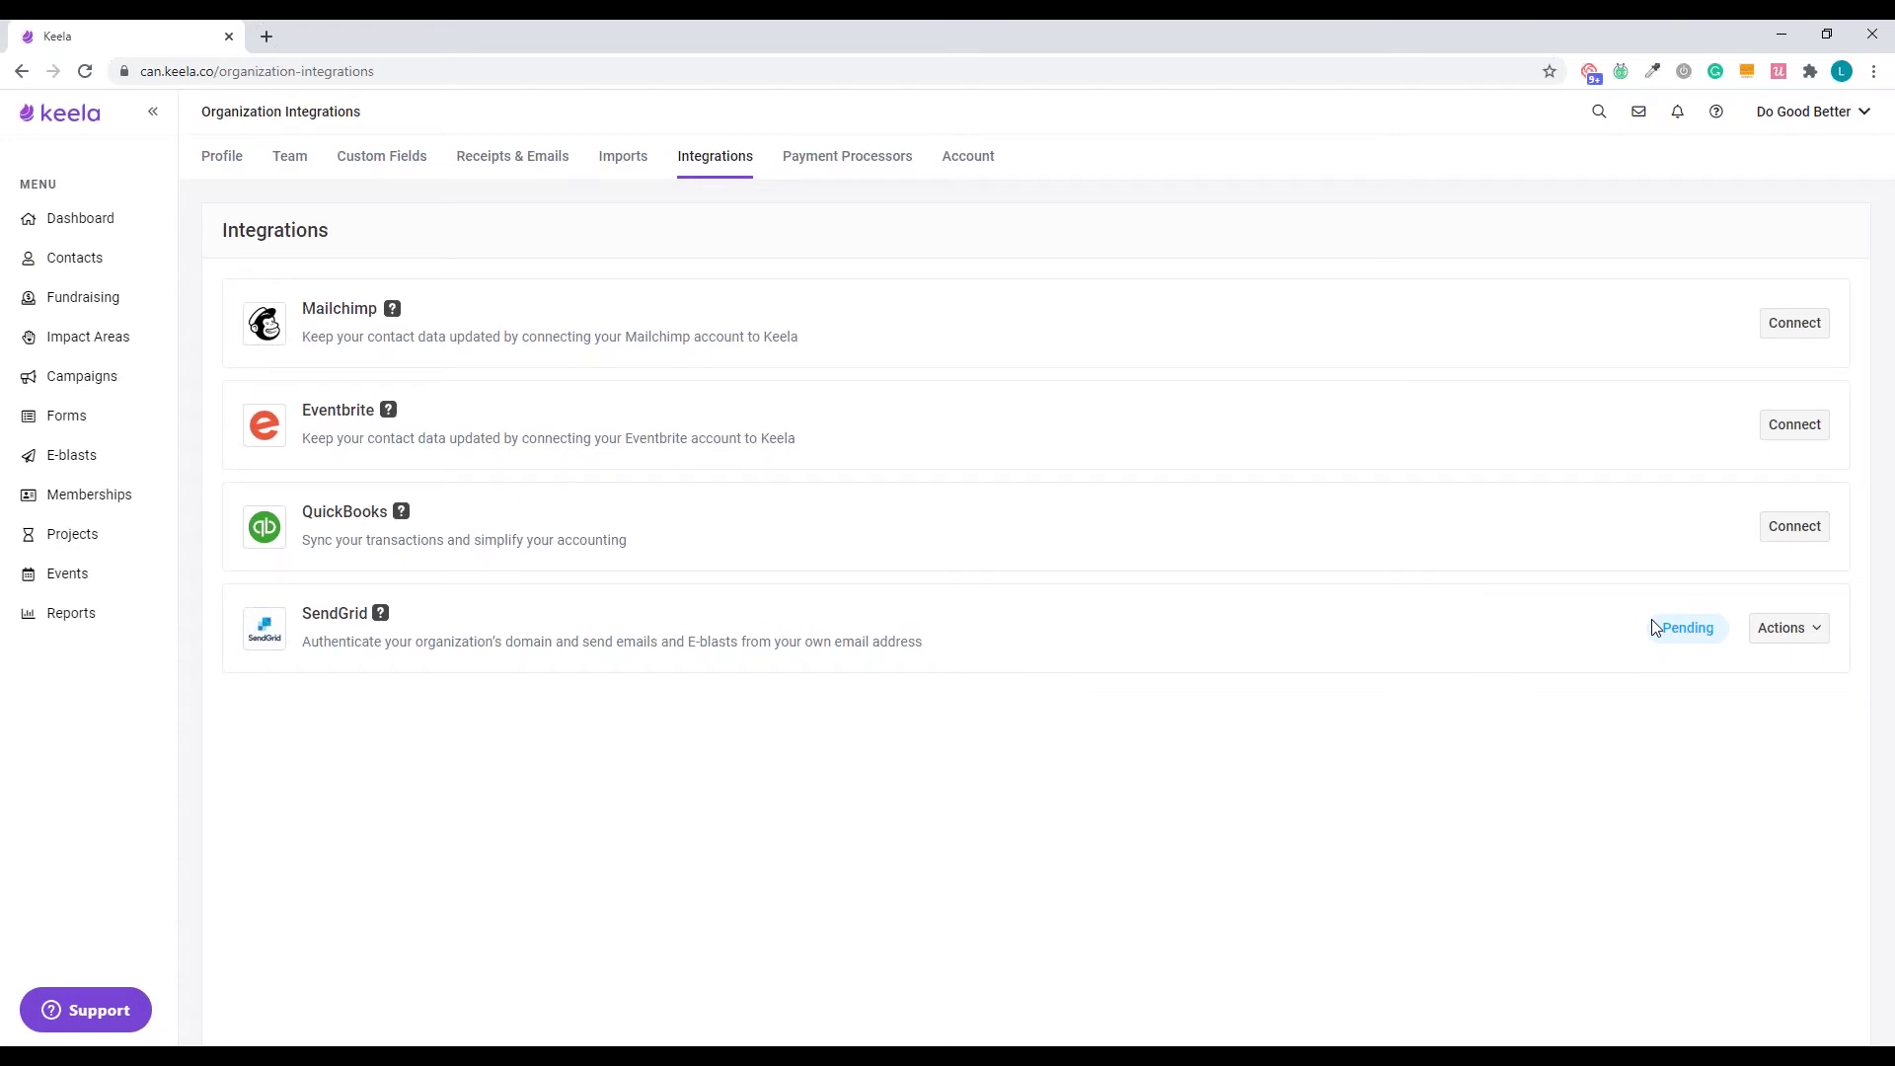
Choose Verify Domain from the SendGrid row's Actions menu
left_click(1802, 643)
left_click(1767, 669)
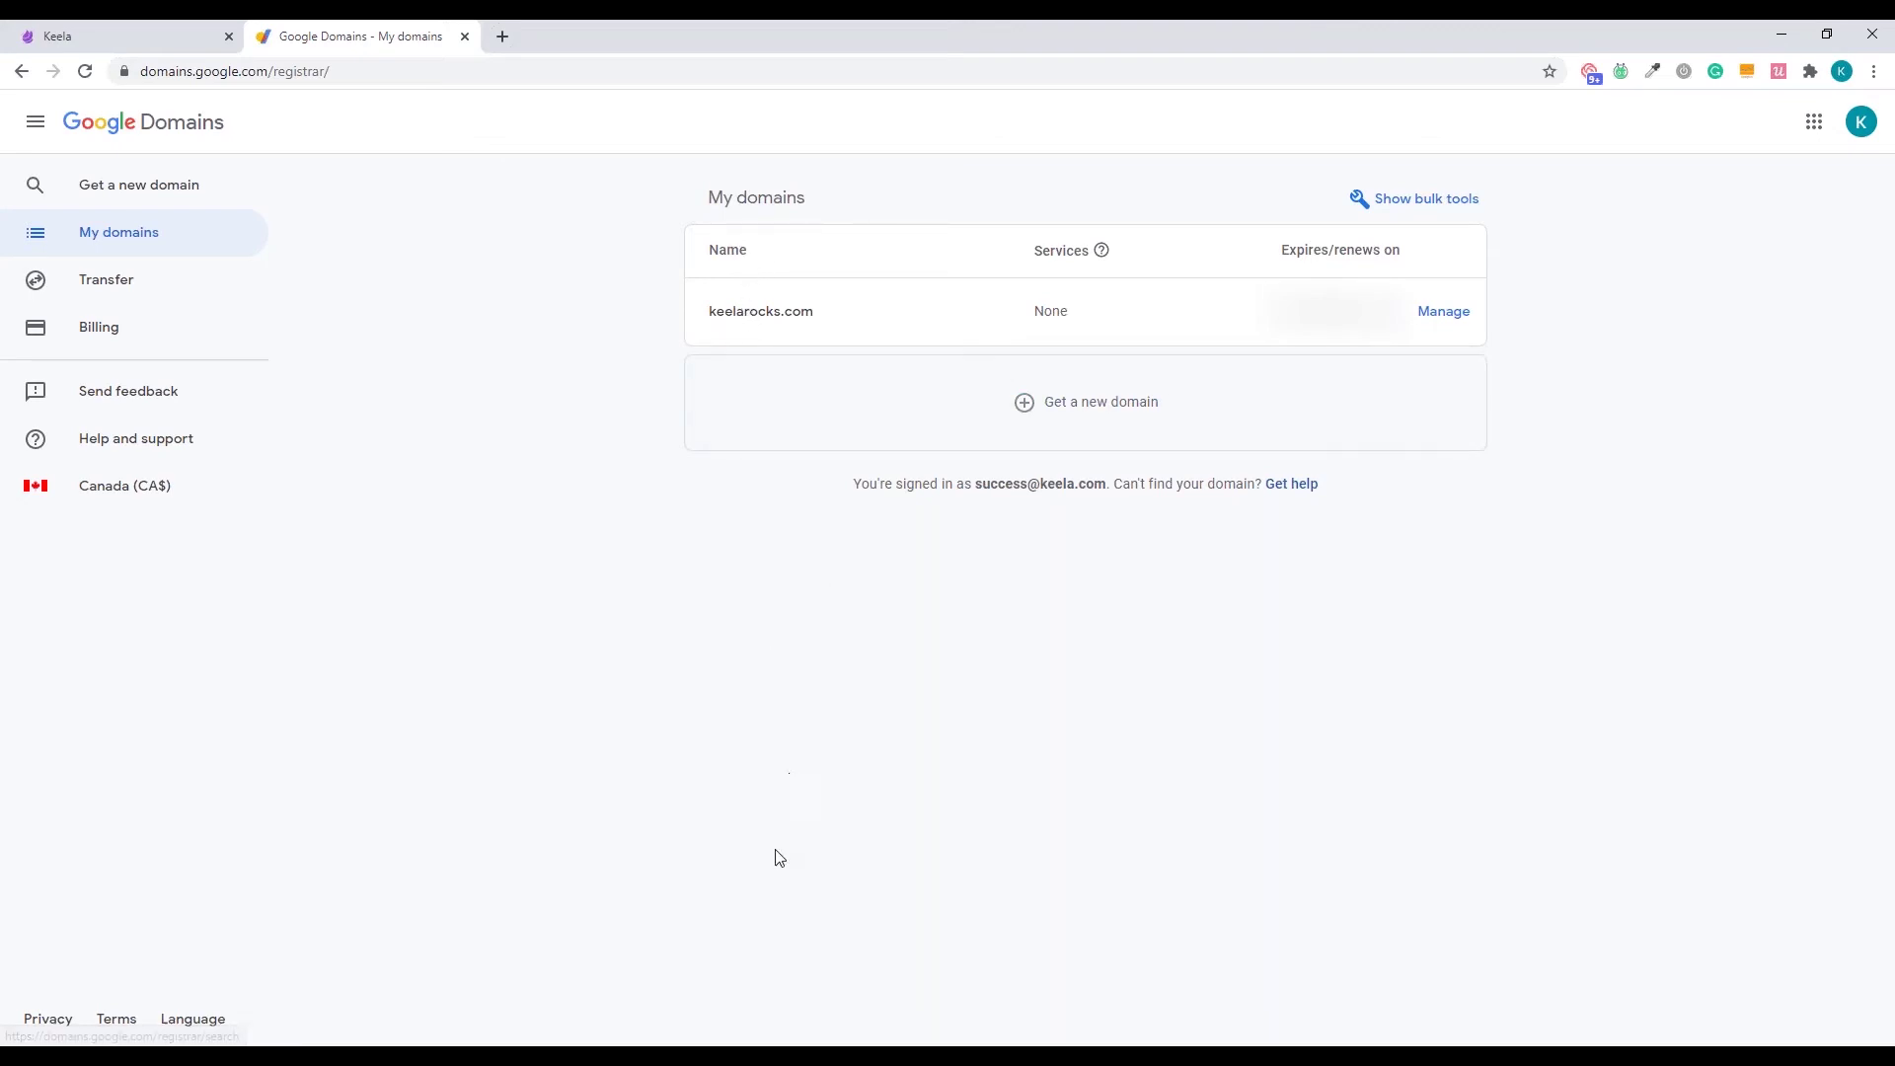
Open keelarocks.com in Google Domains and go to its DNS settings
left_click(750, 310)
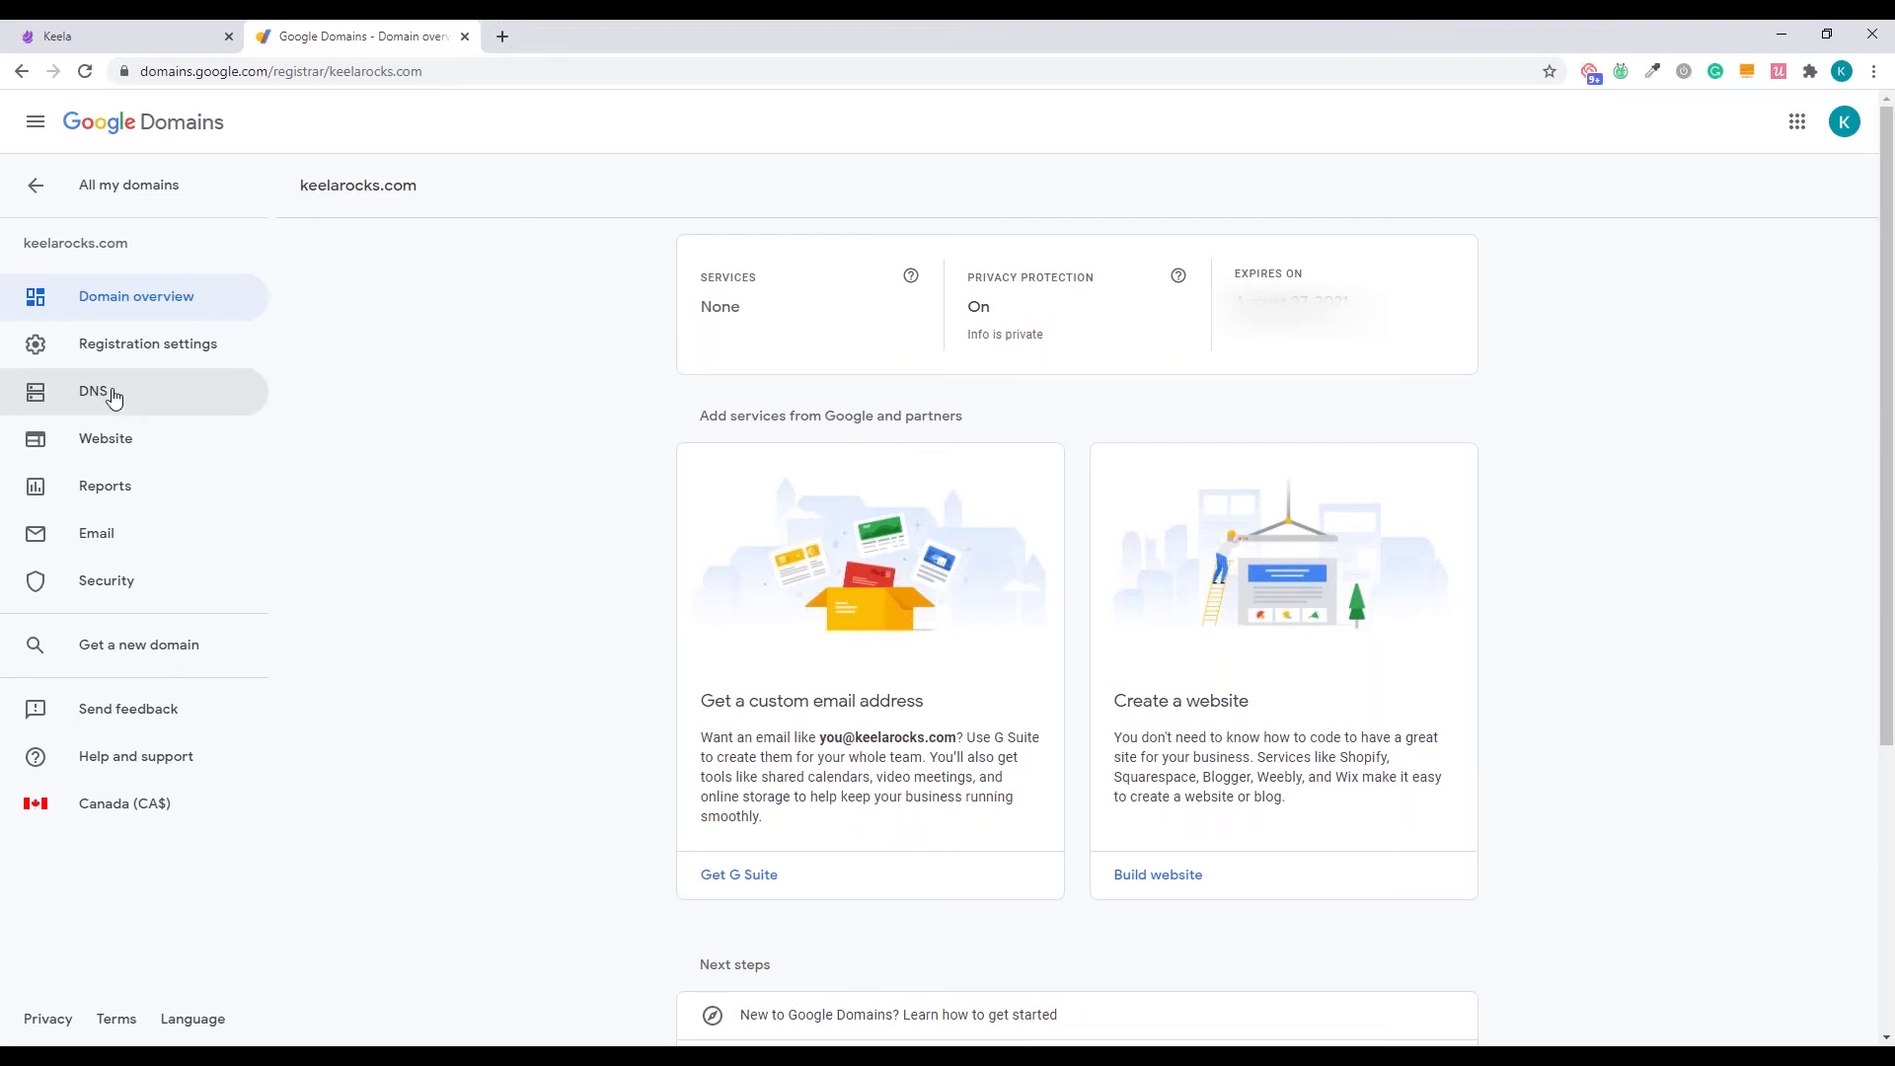
left_click(114, 397)
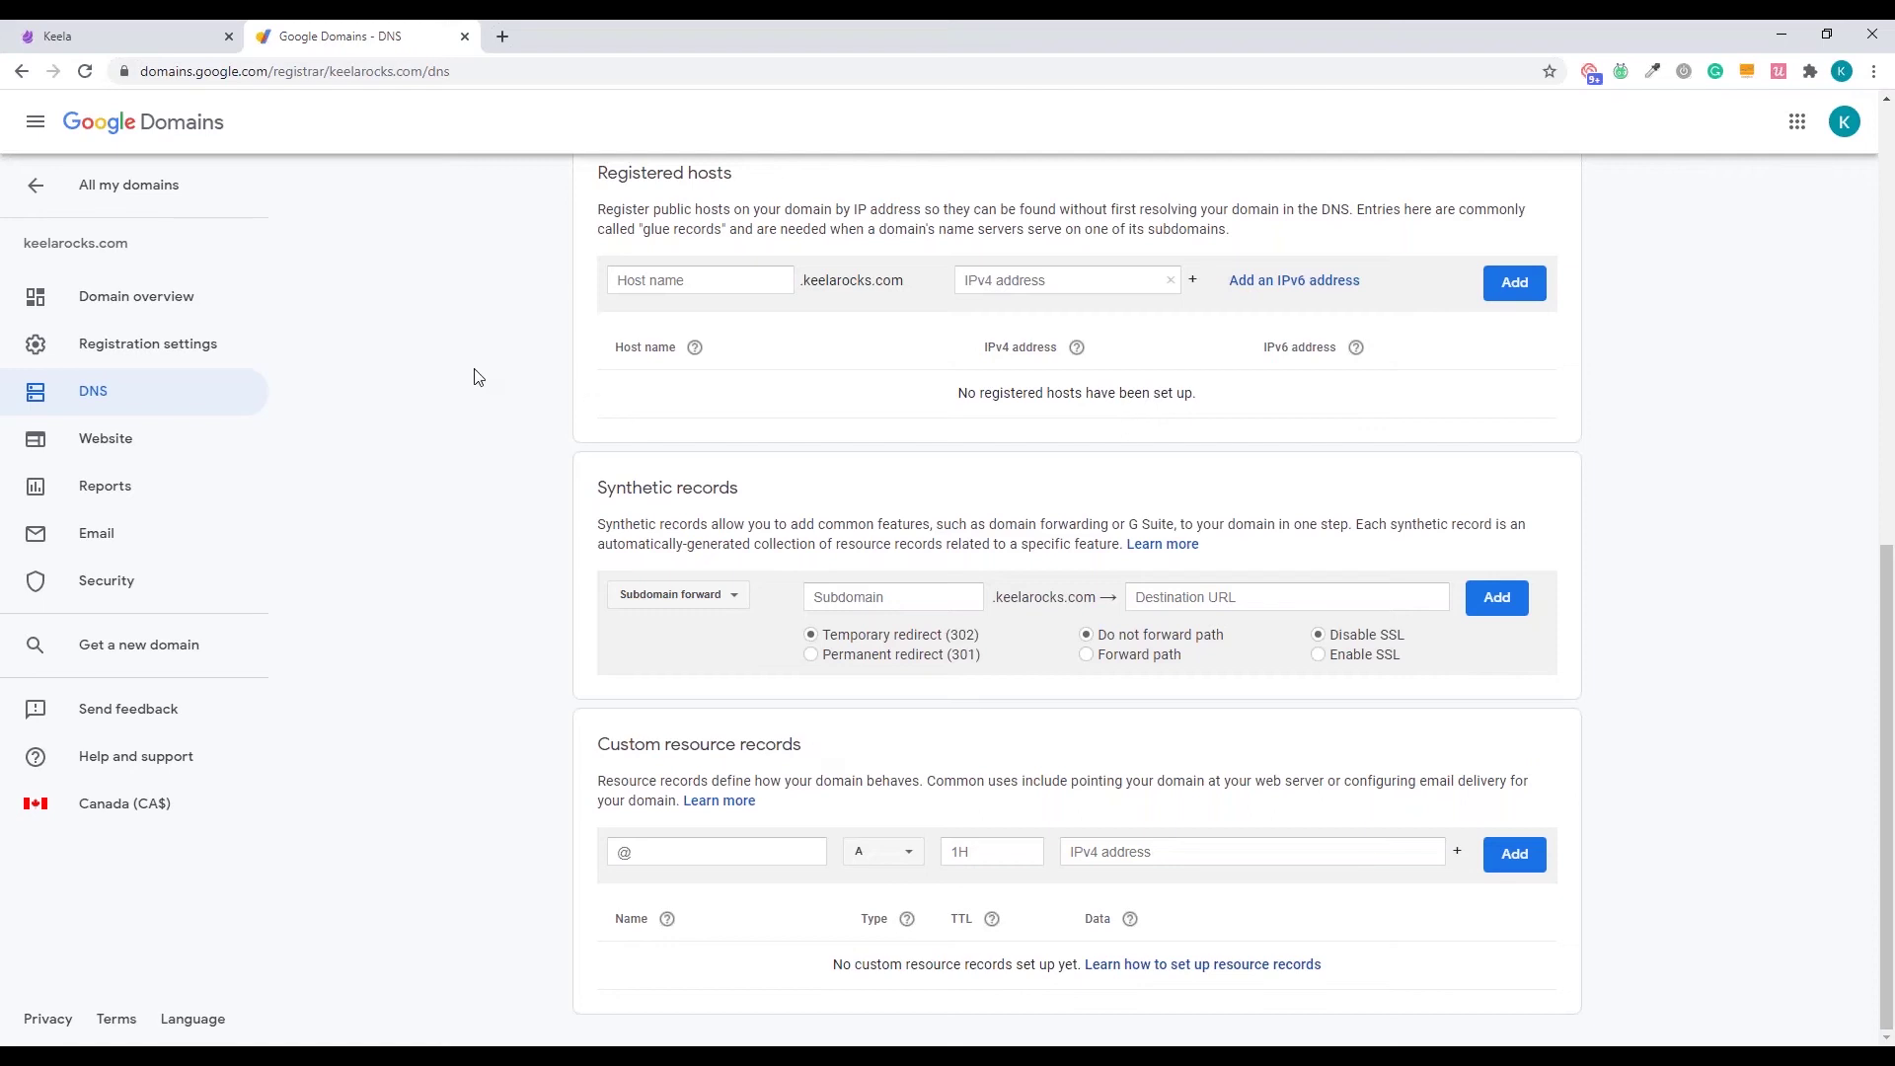
Reopen Keela's Verify Domain records and copy the keela-emails host name
left_click(163, 30)
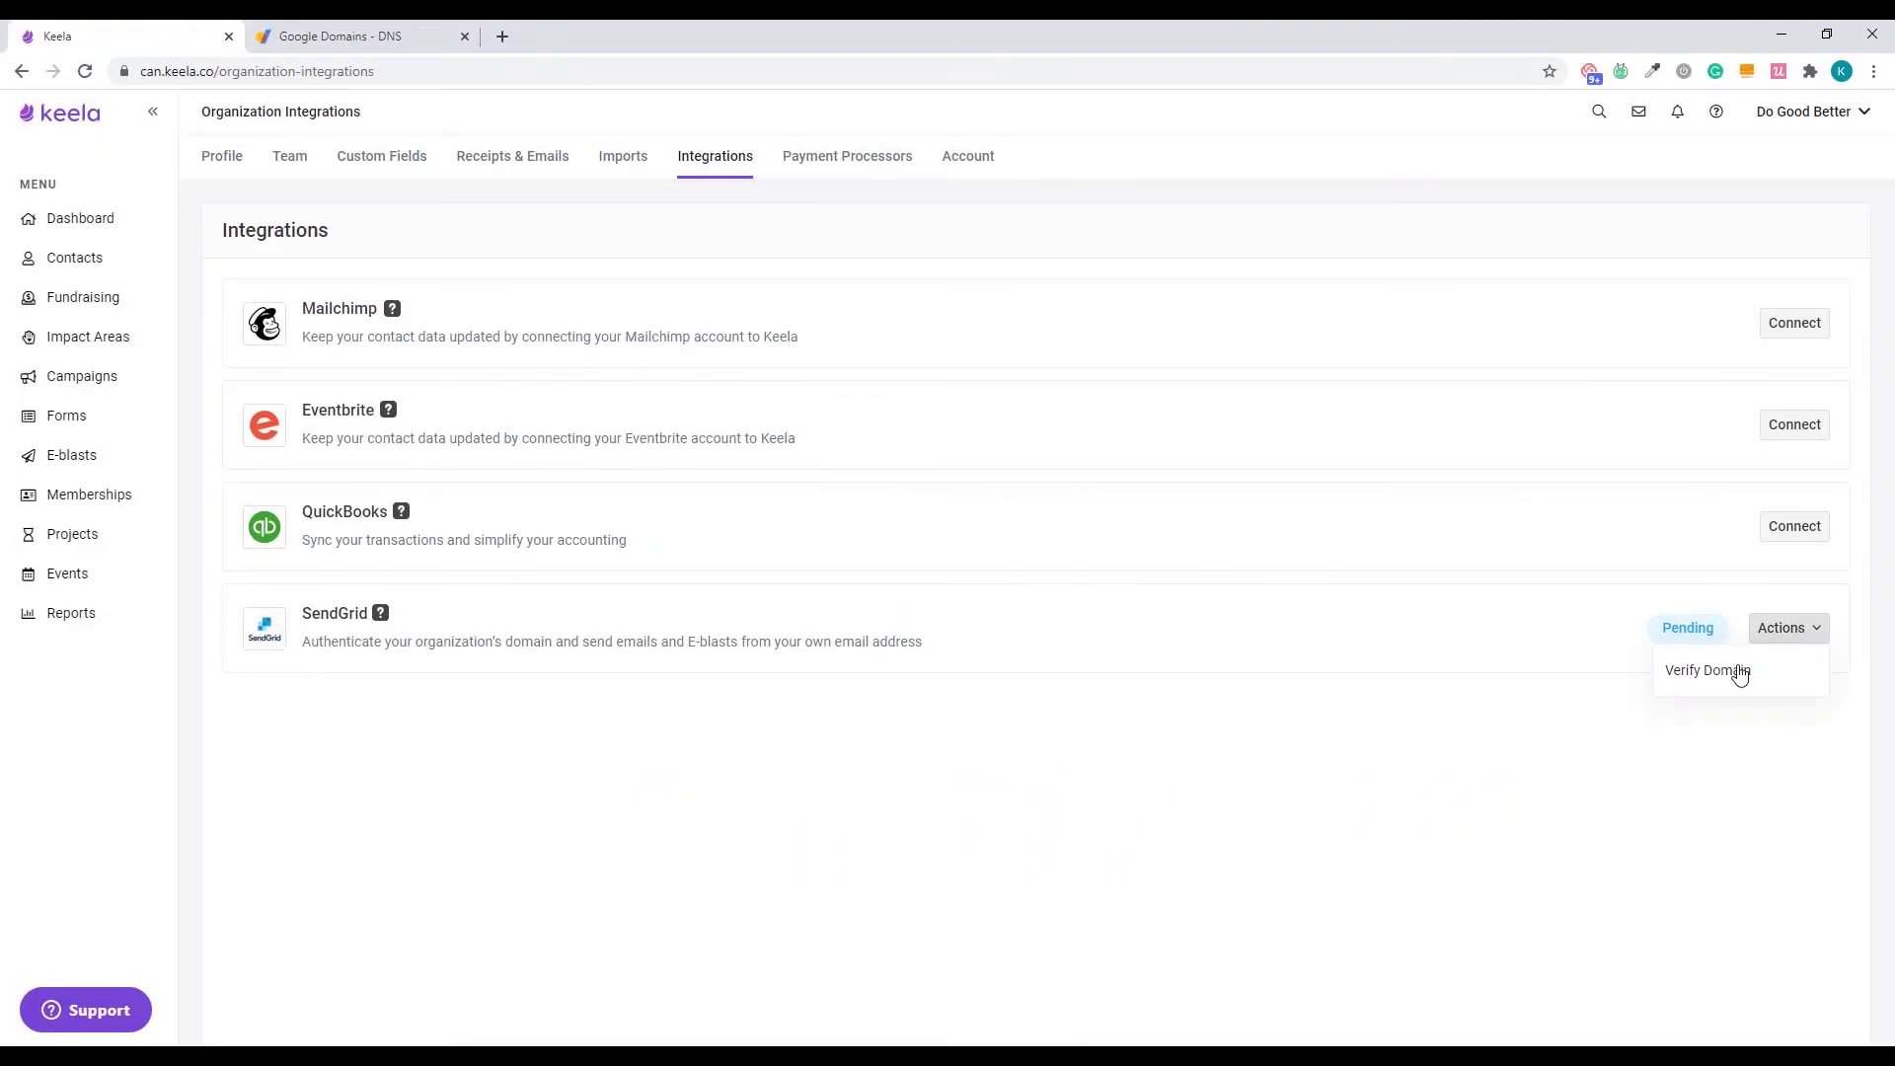
left_click(1737, 671)
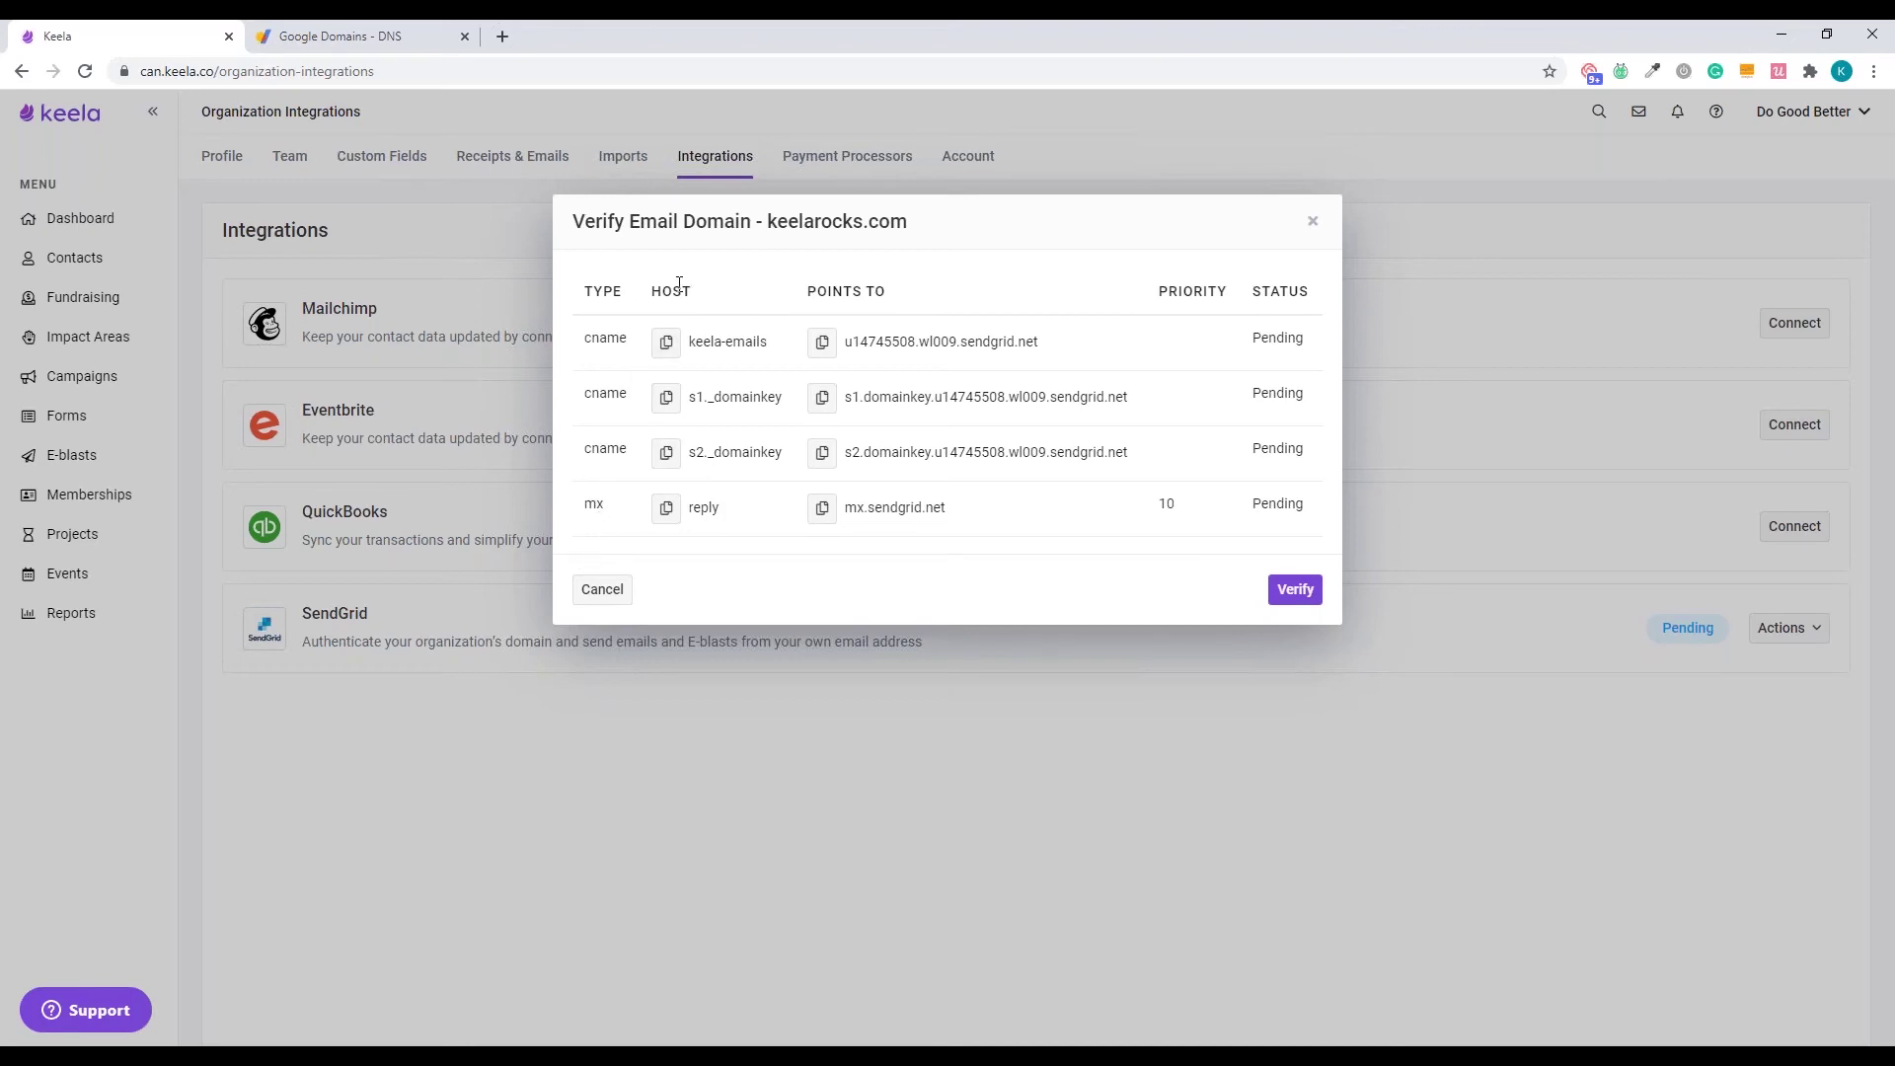
left_click(666, 343)
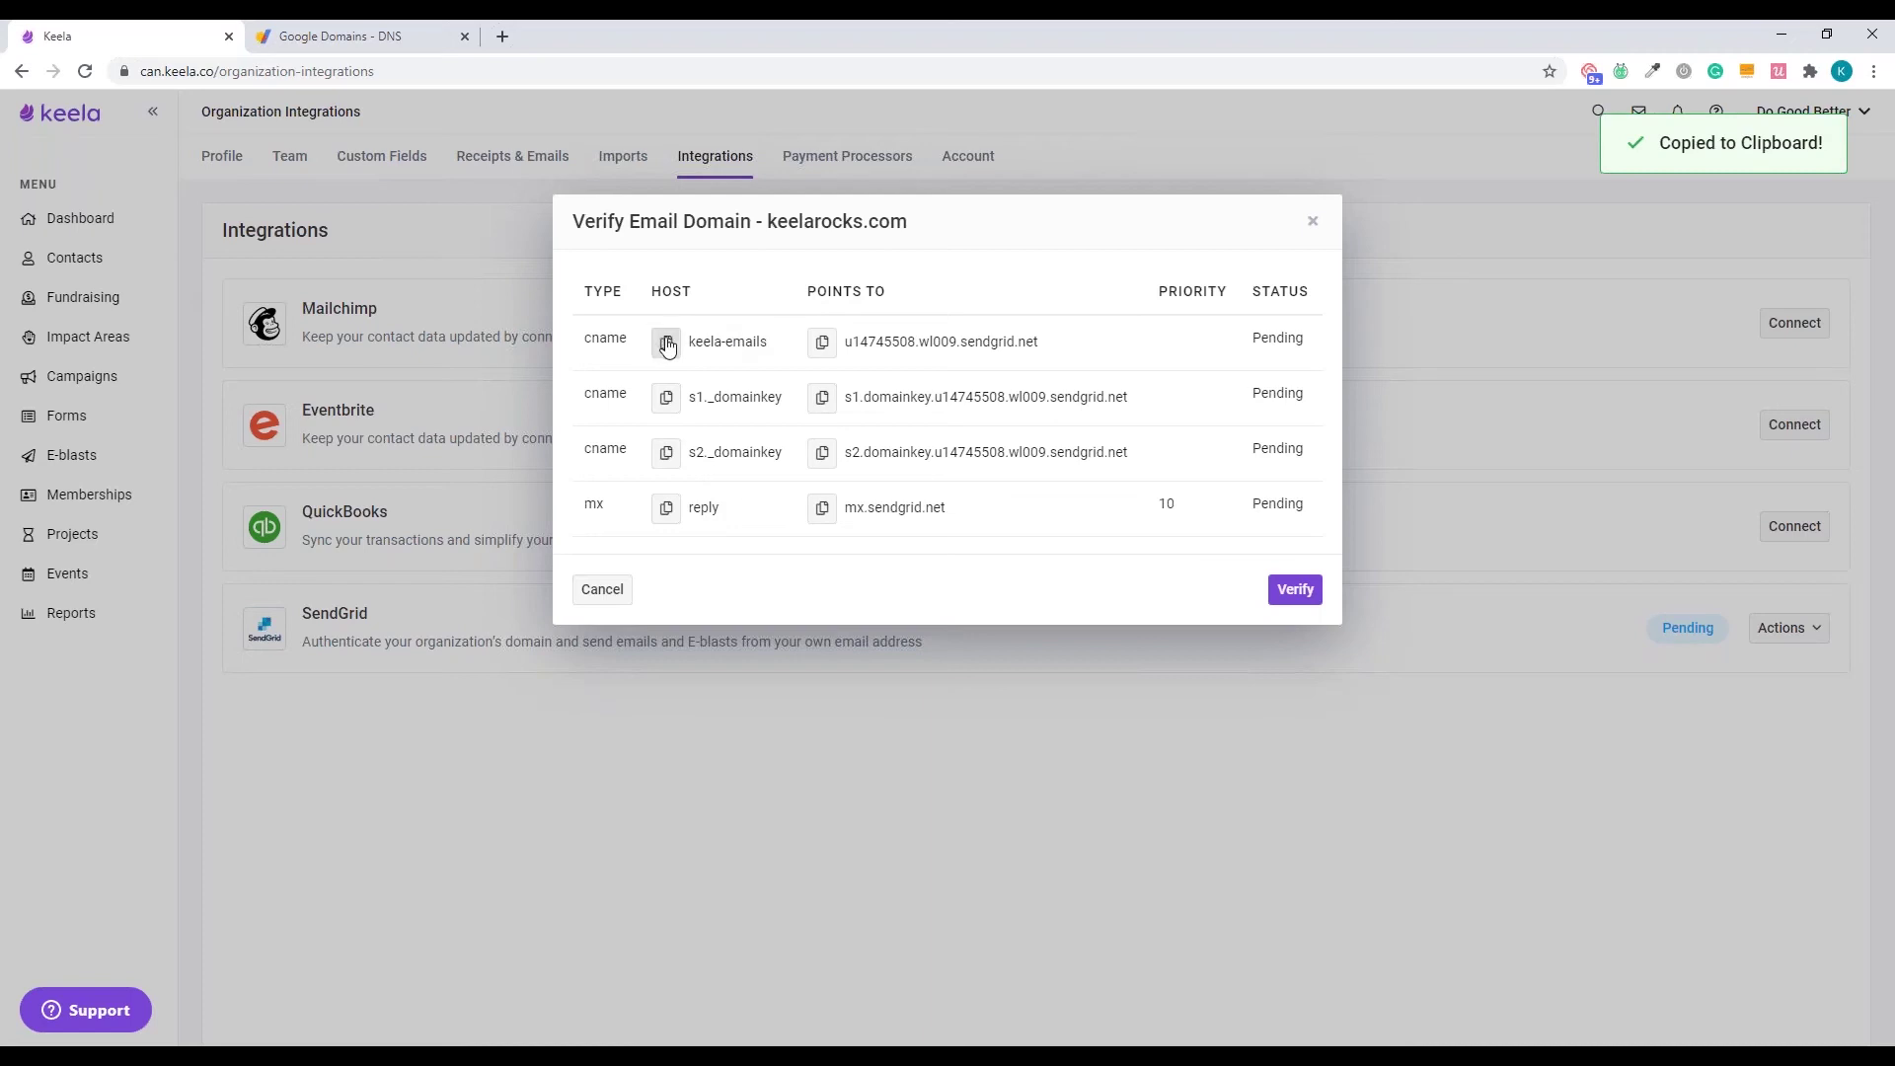
Add a CNAME record keela-emails pointing to u14745508.wl009.sendgrid.net, using values copied from Keela
left_click(344, 30)
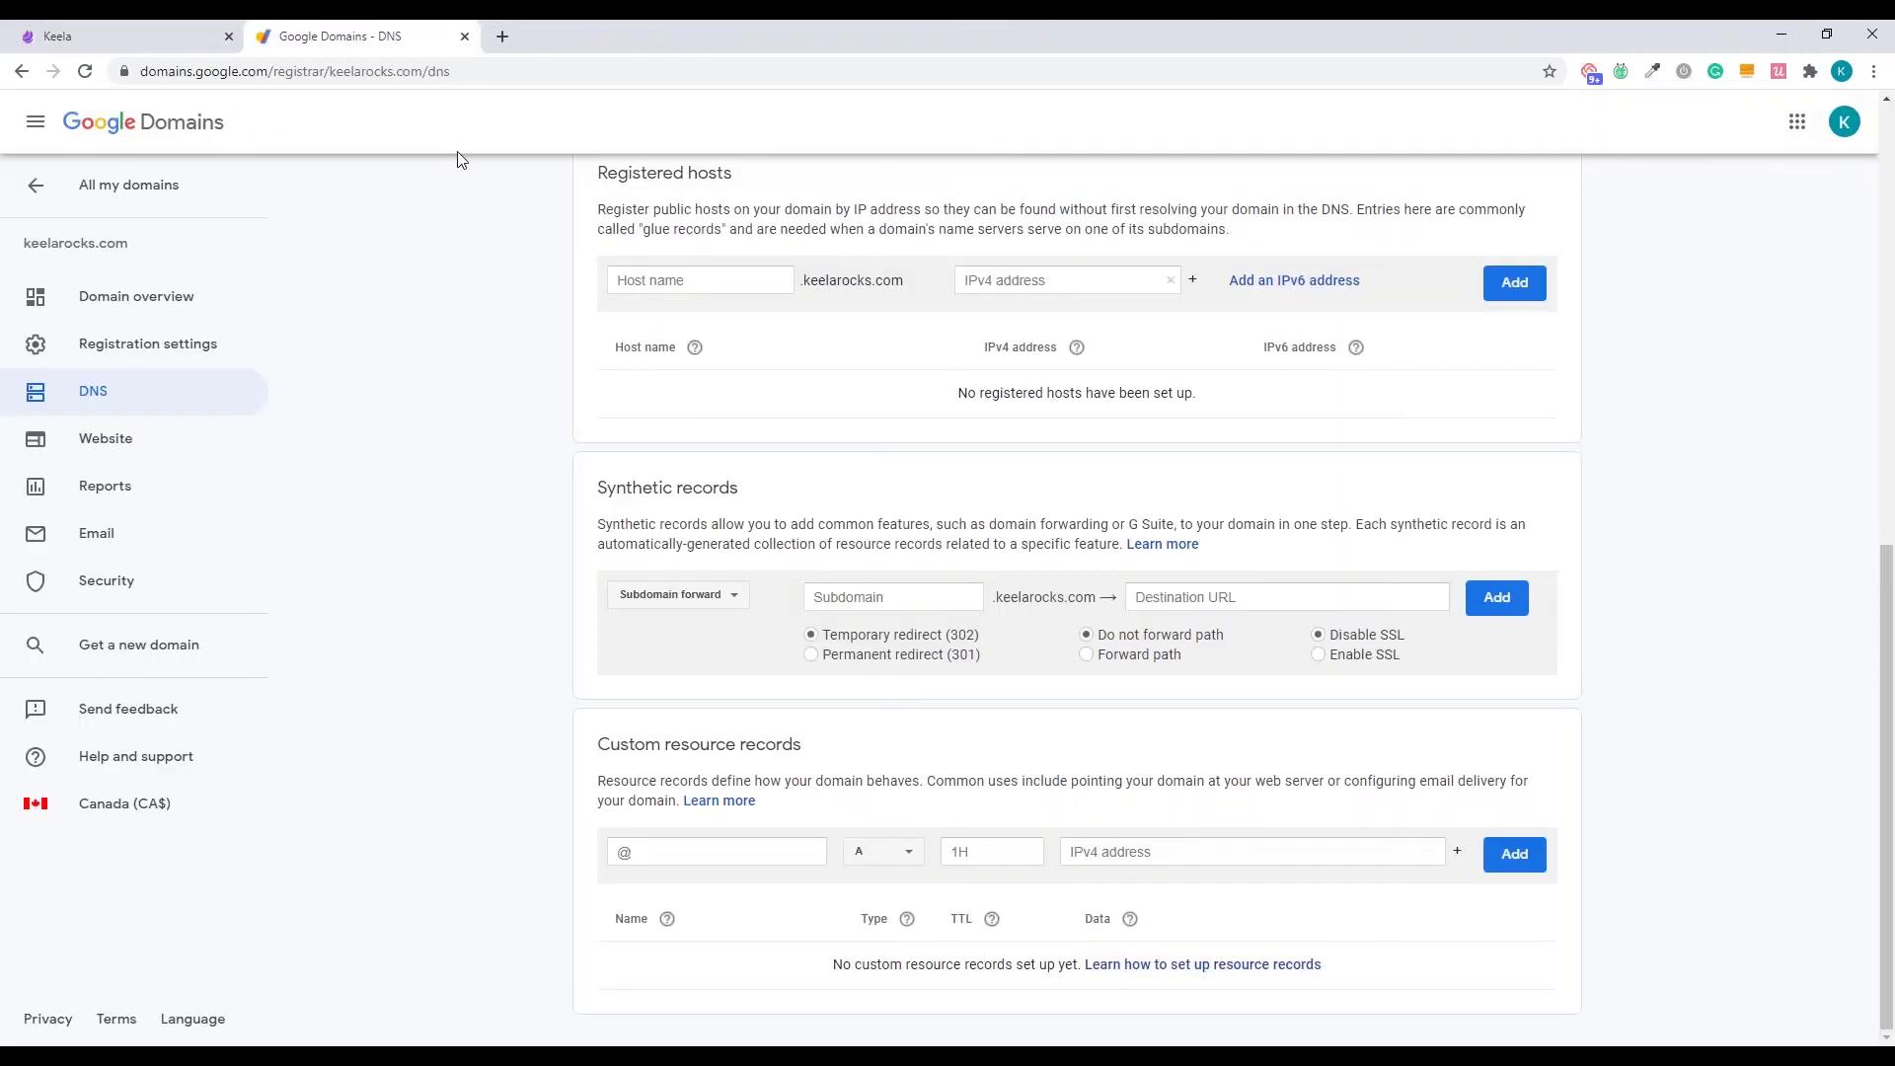
left_click(719, 851)
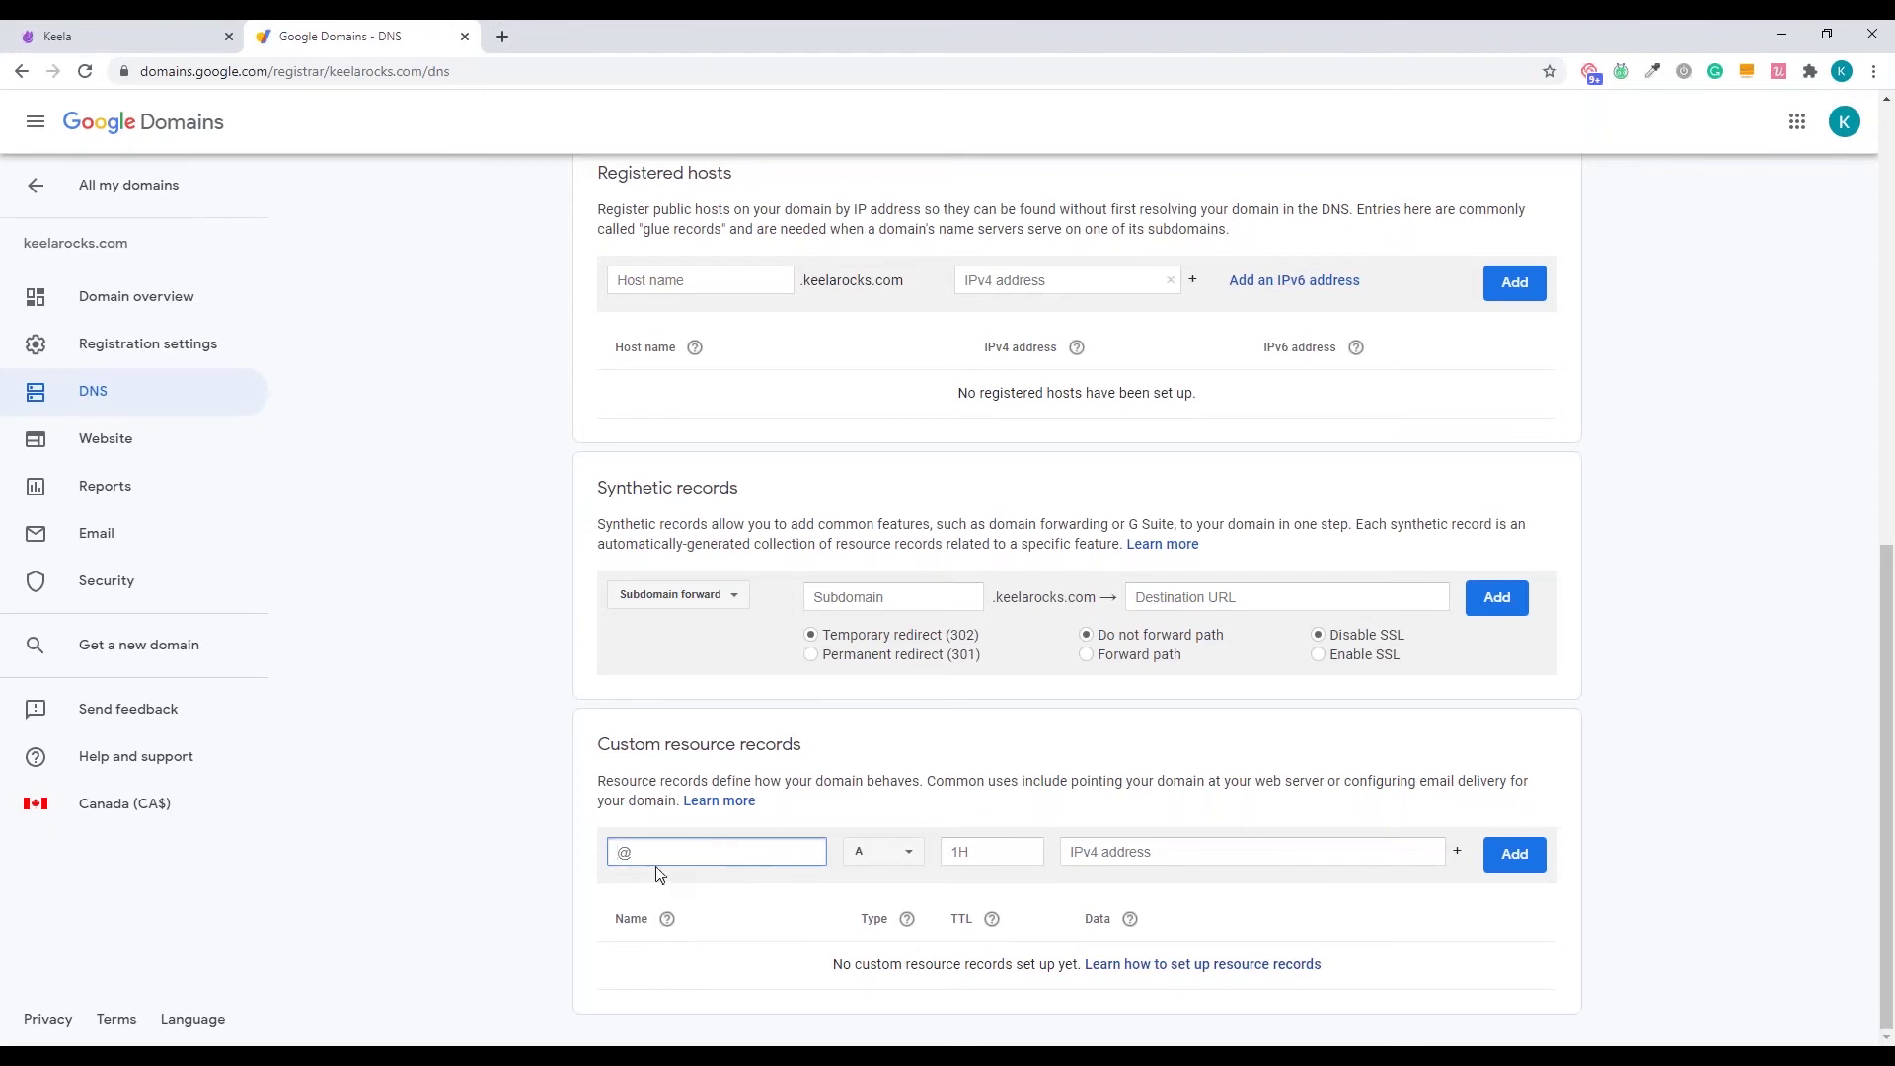
key("ctrl+v")
left_click(893, 855)
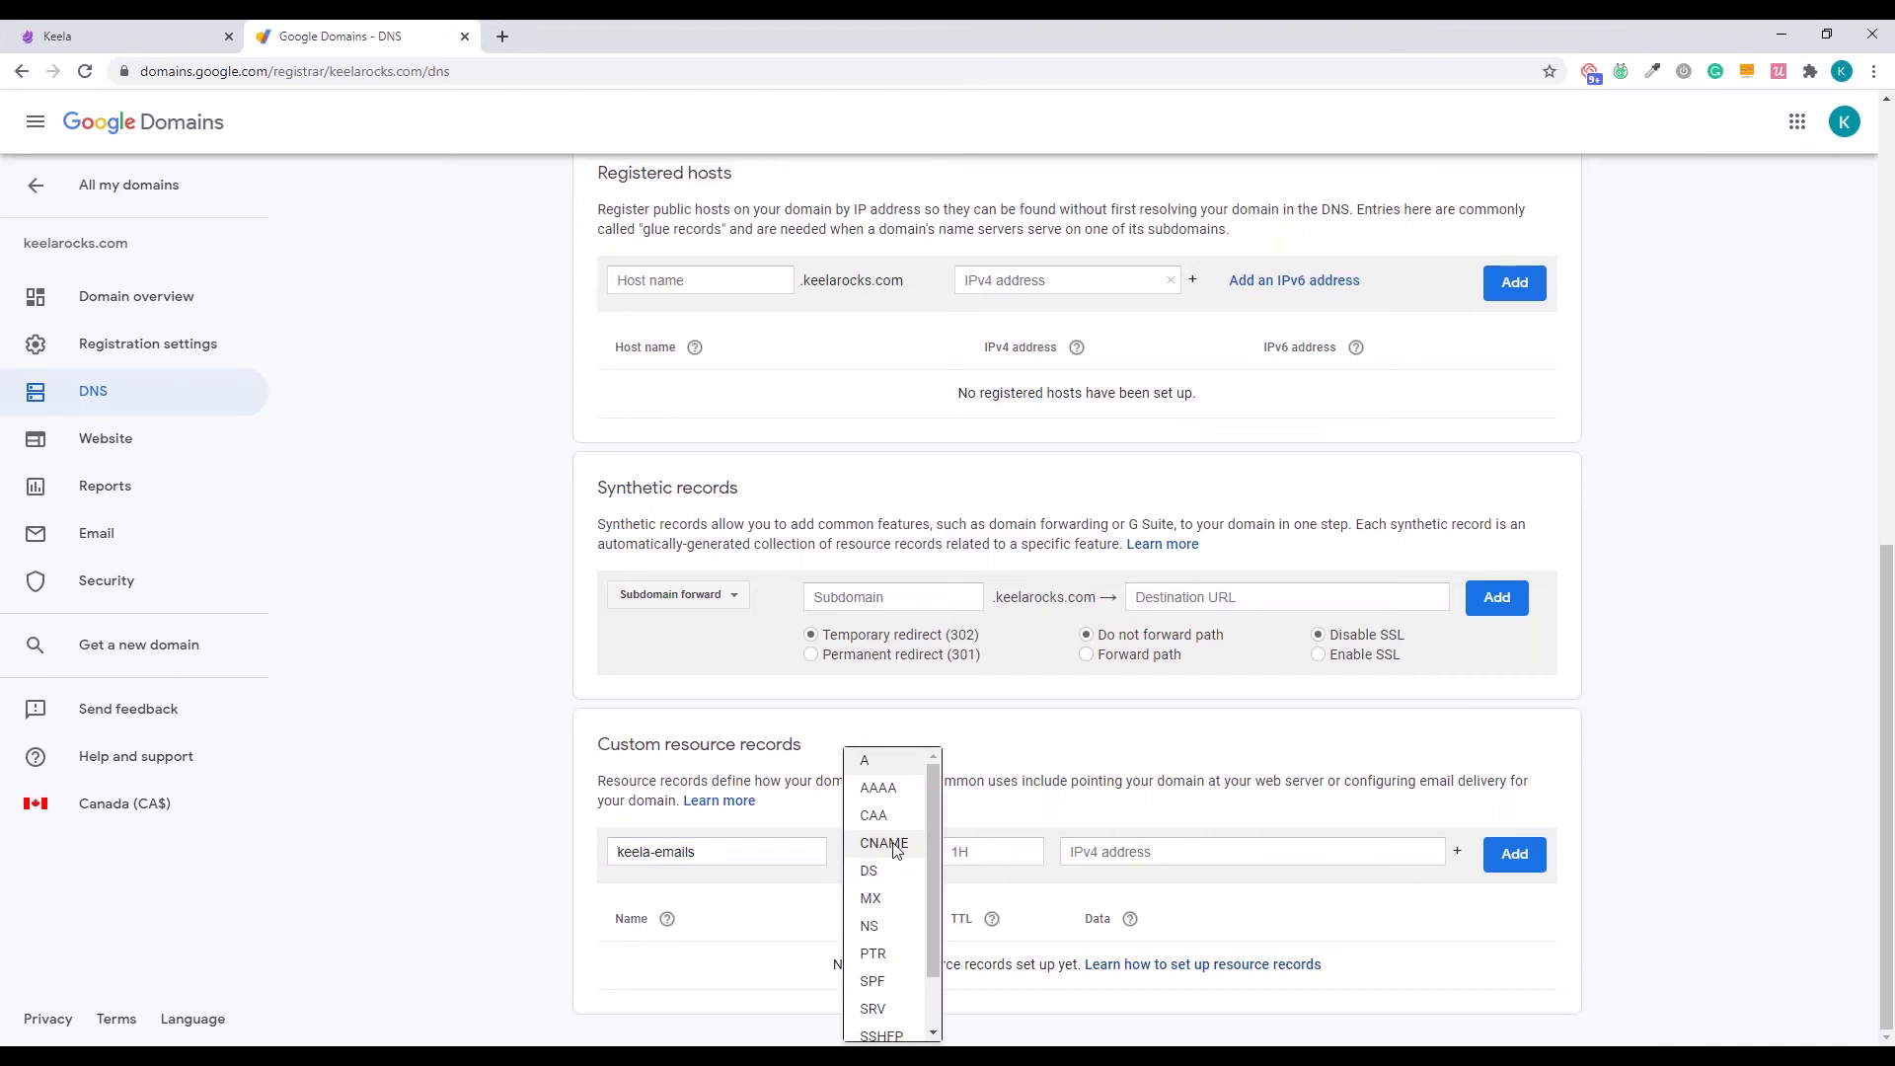
left_click(895, 847)
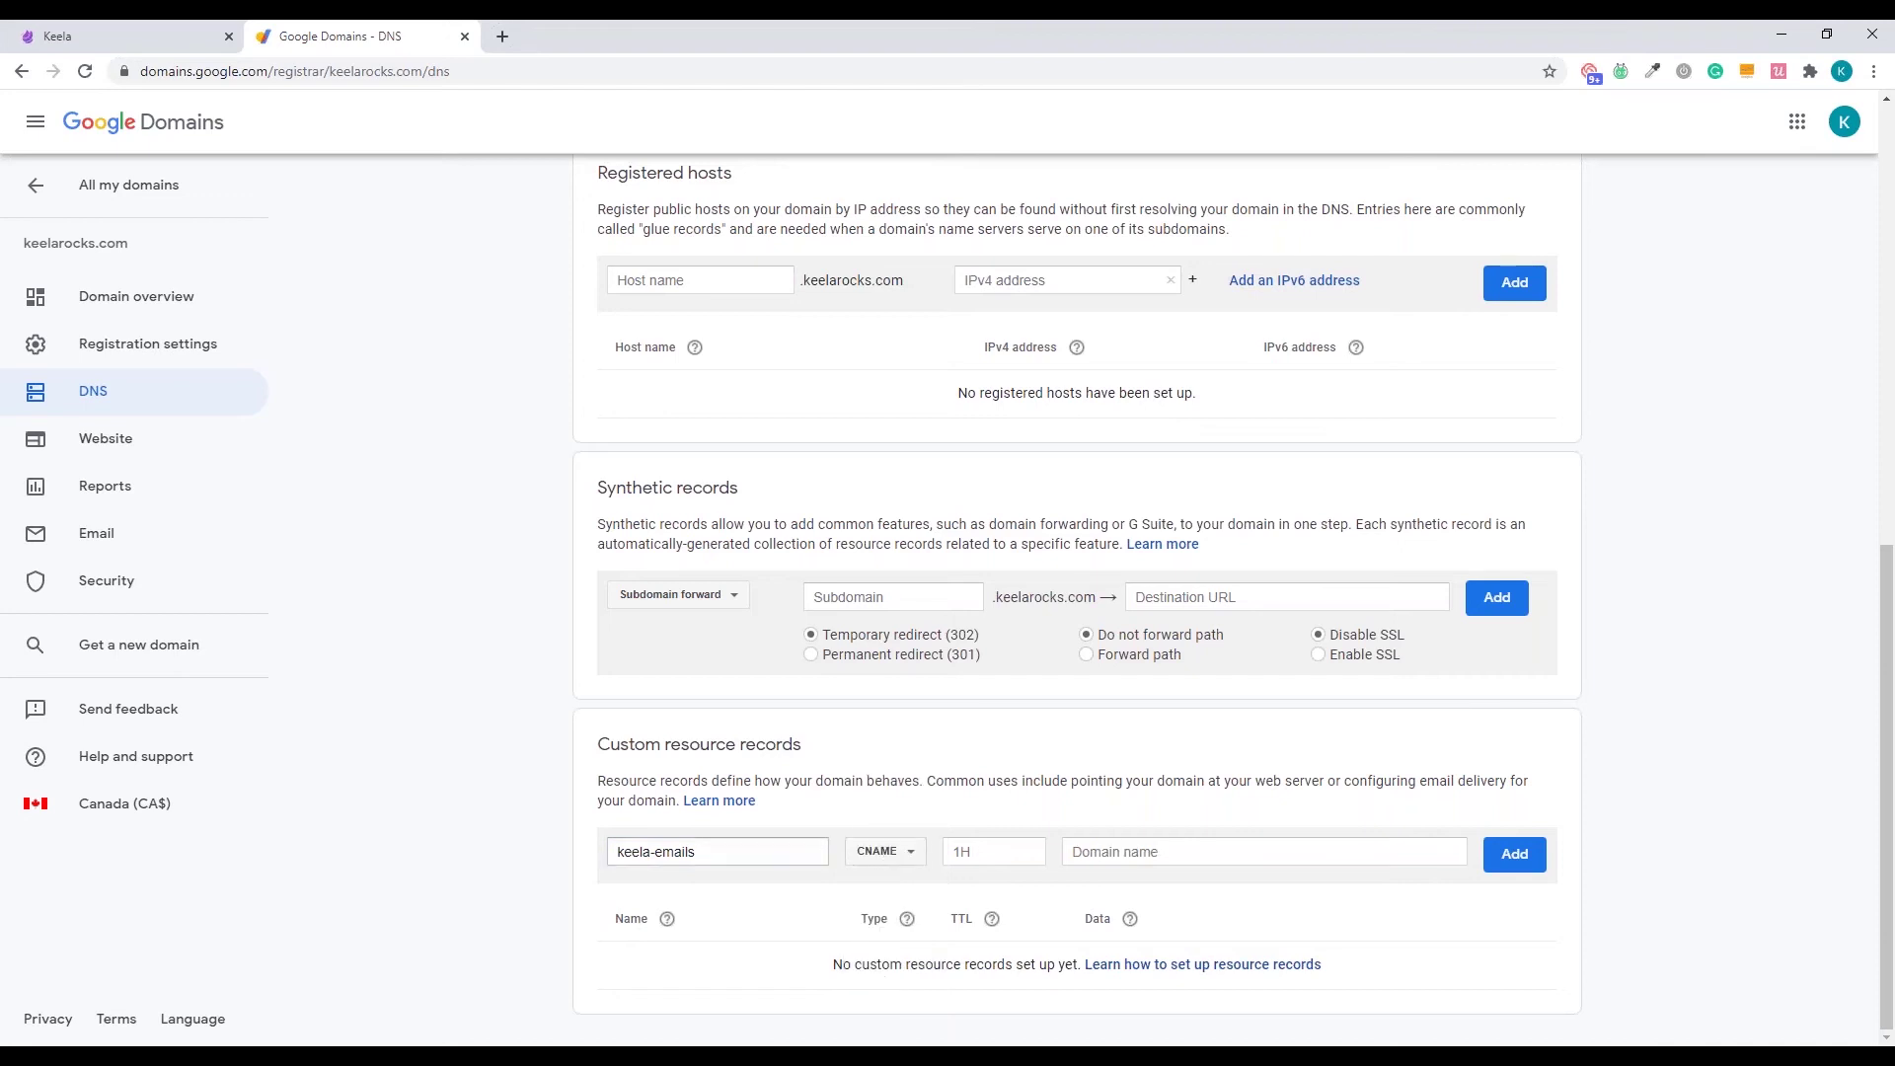
left_click(1104, 853)
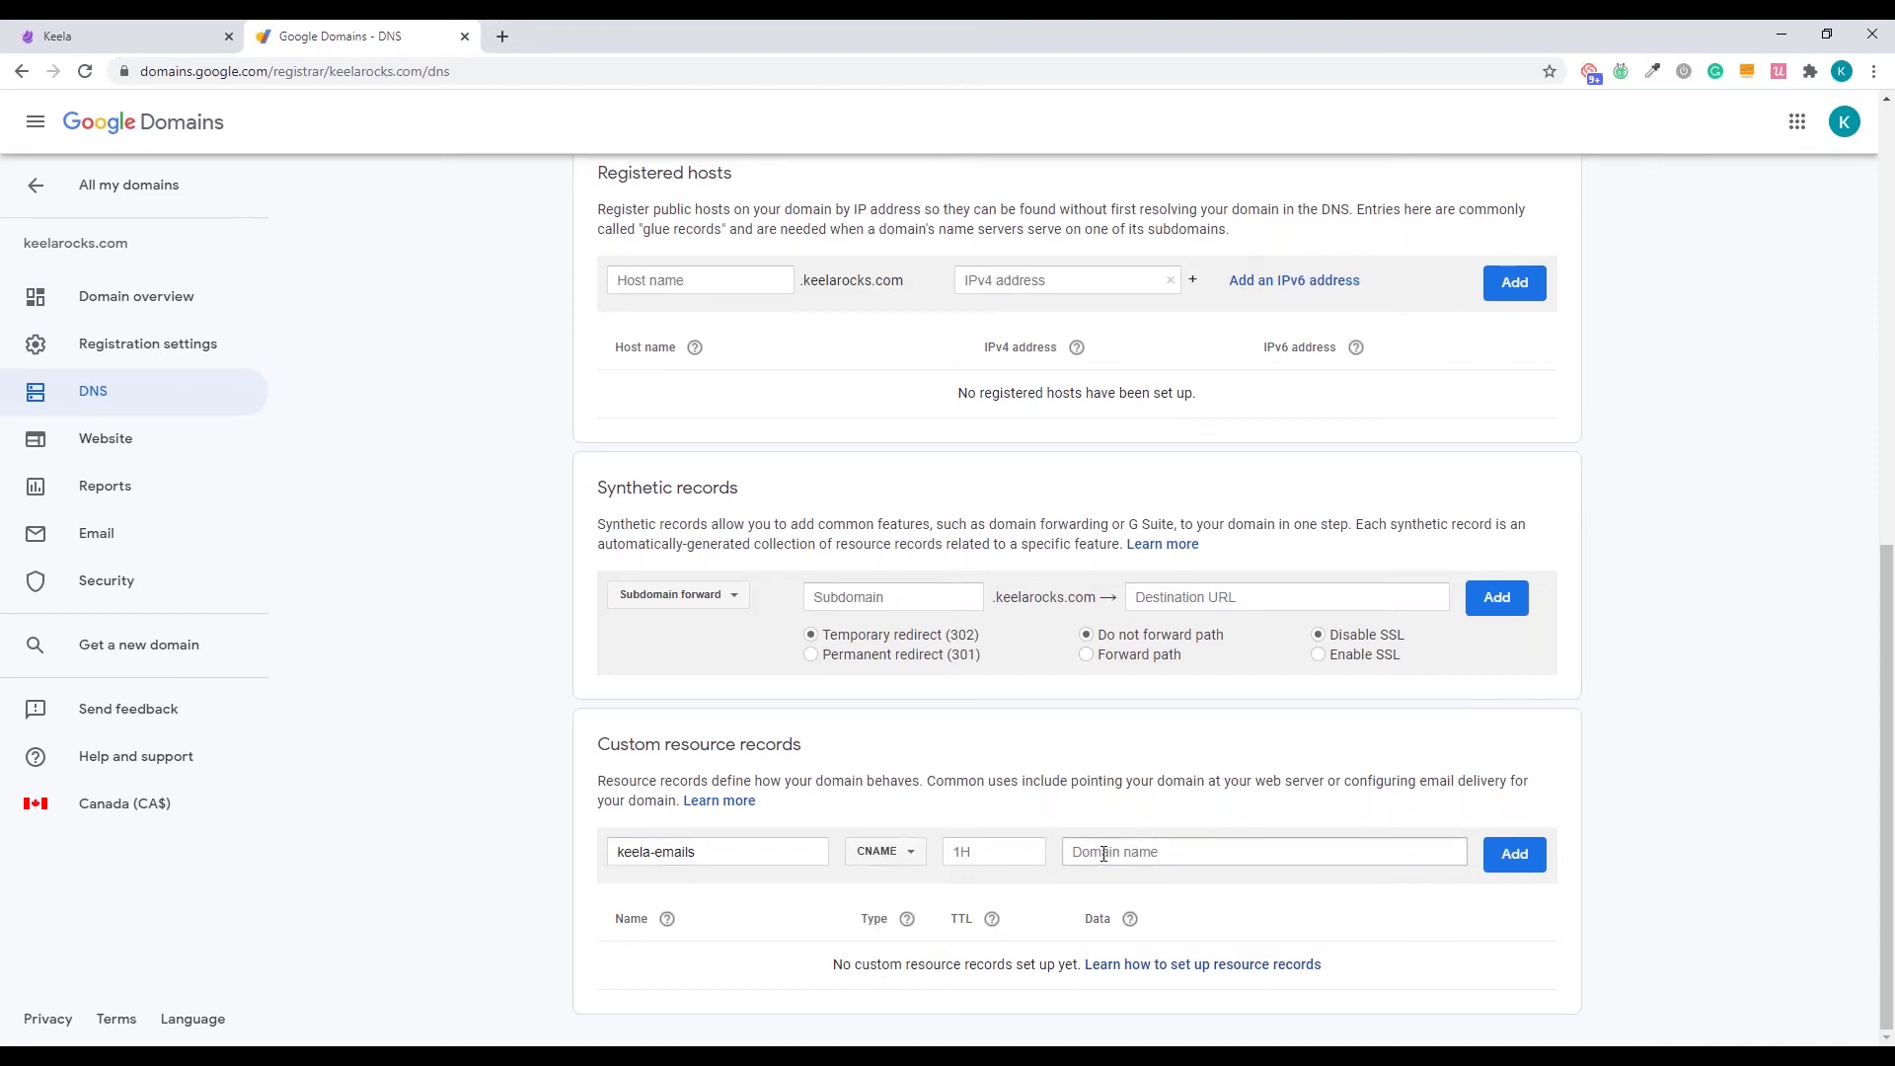
left_click(84, 31)
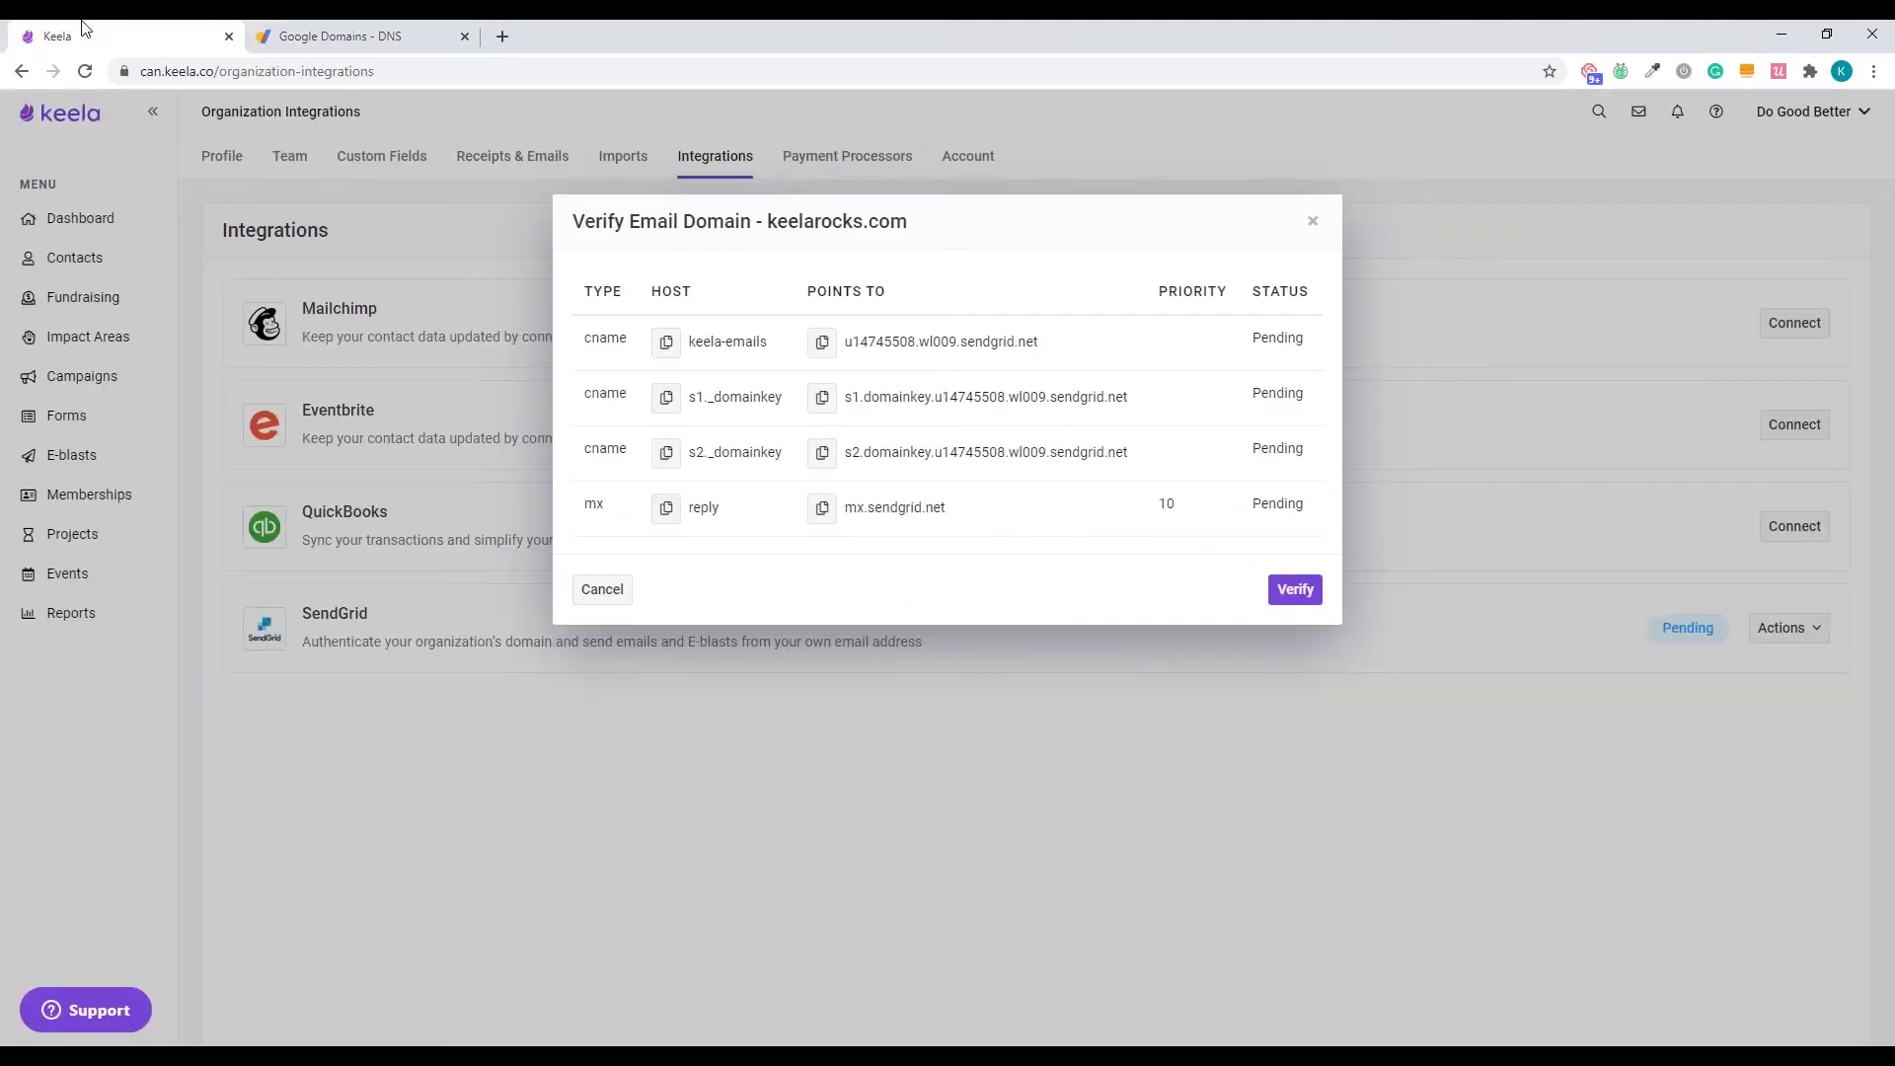
left_click(824, 345)
left_click(346, 36)
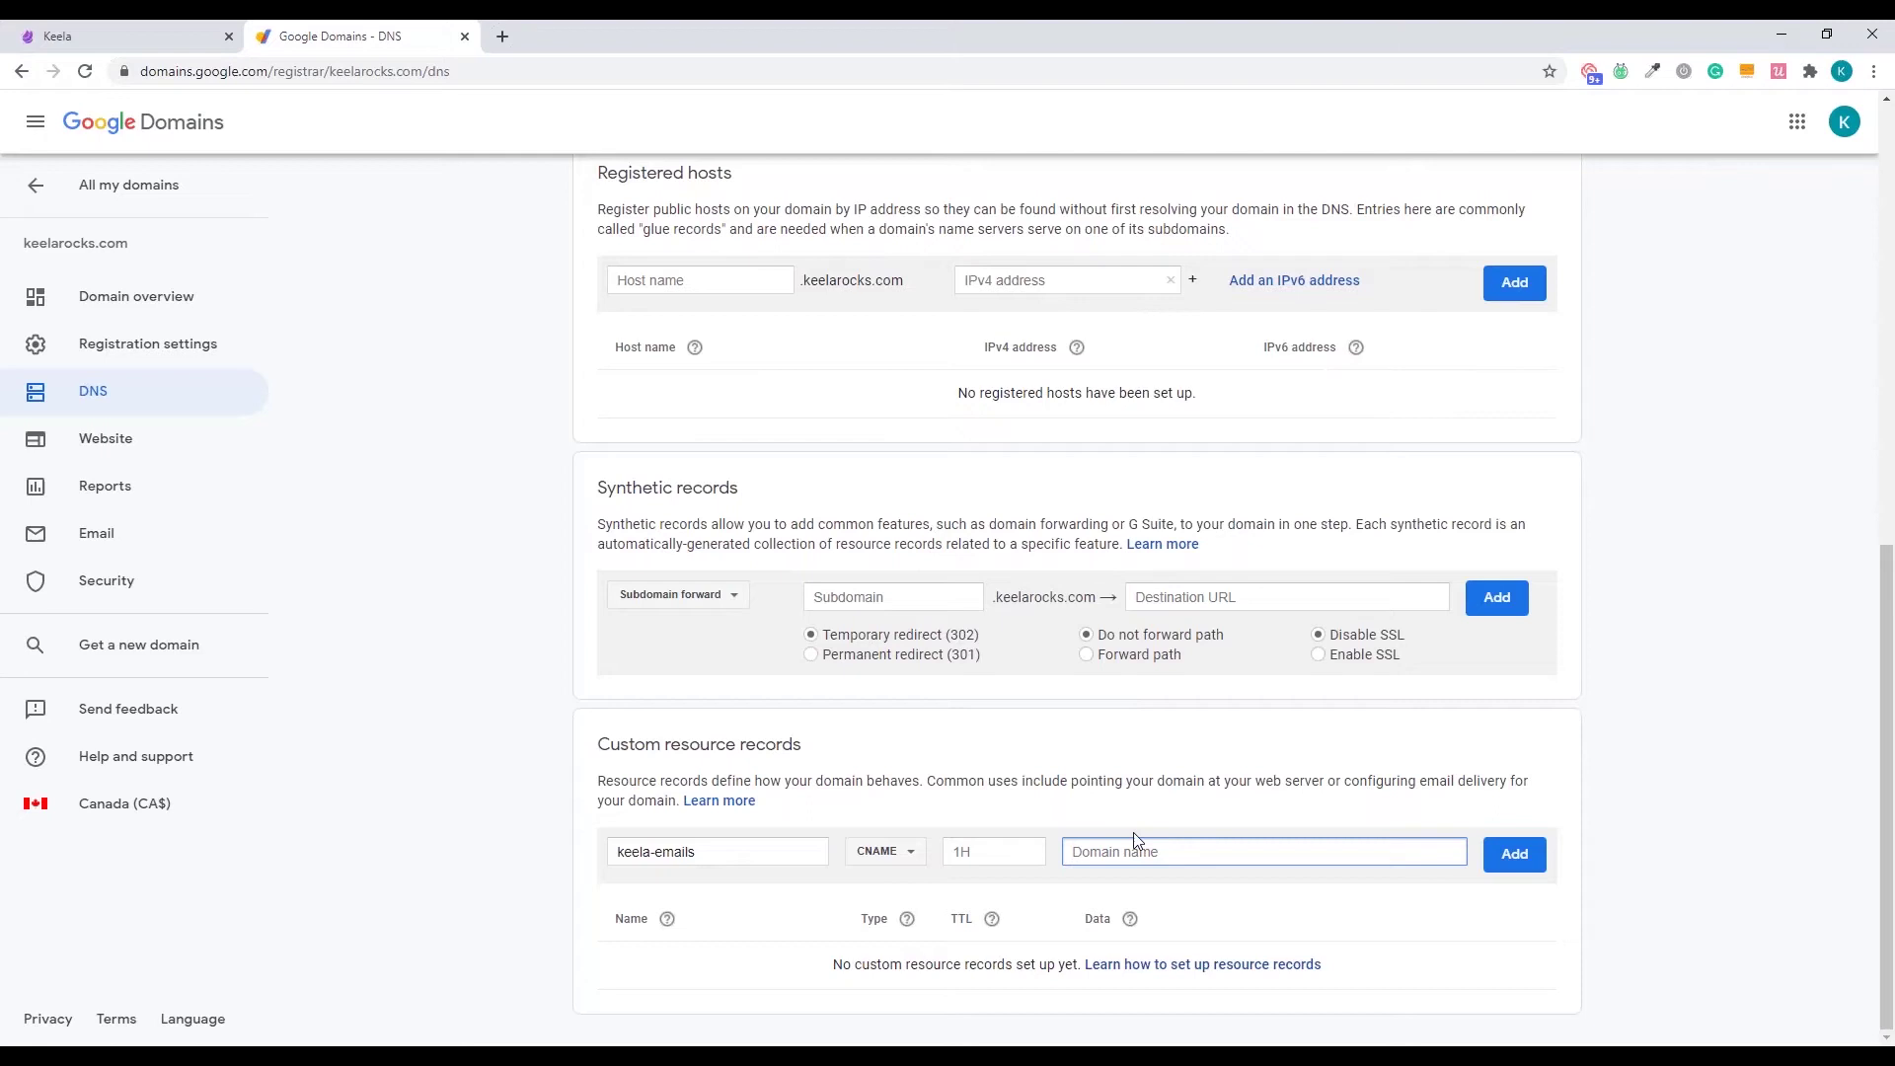
key("ctrl+v")
left_click(1518, 860)
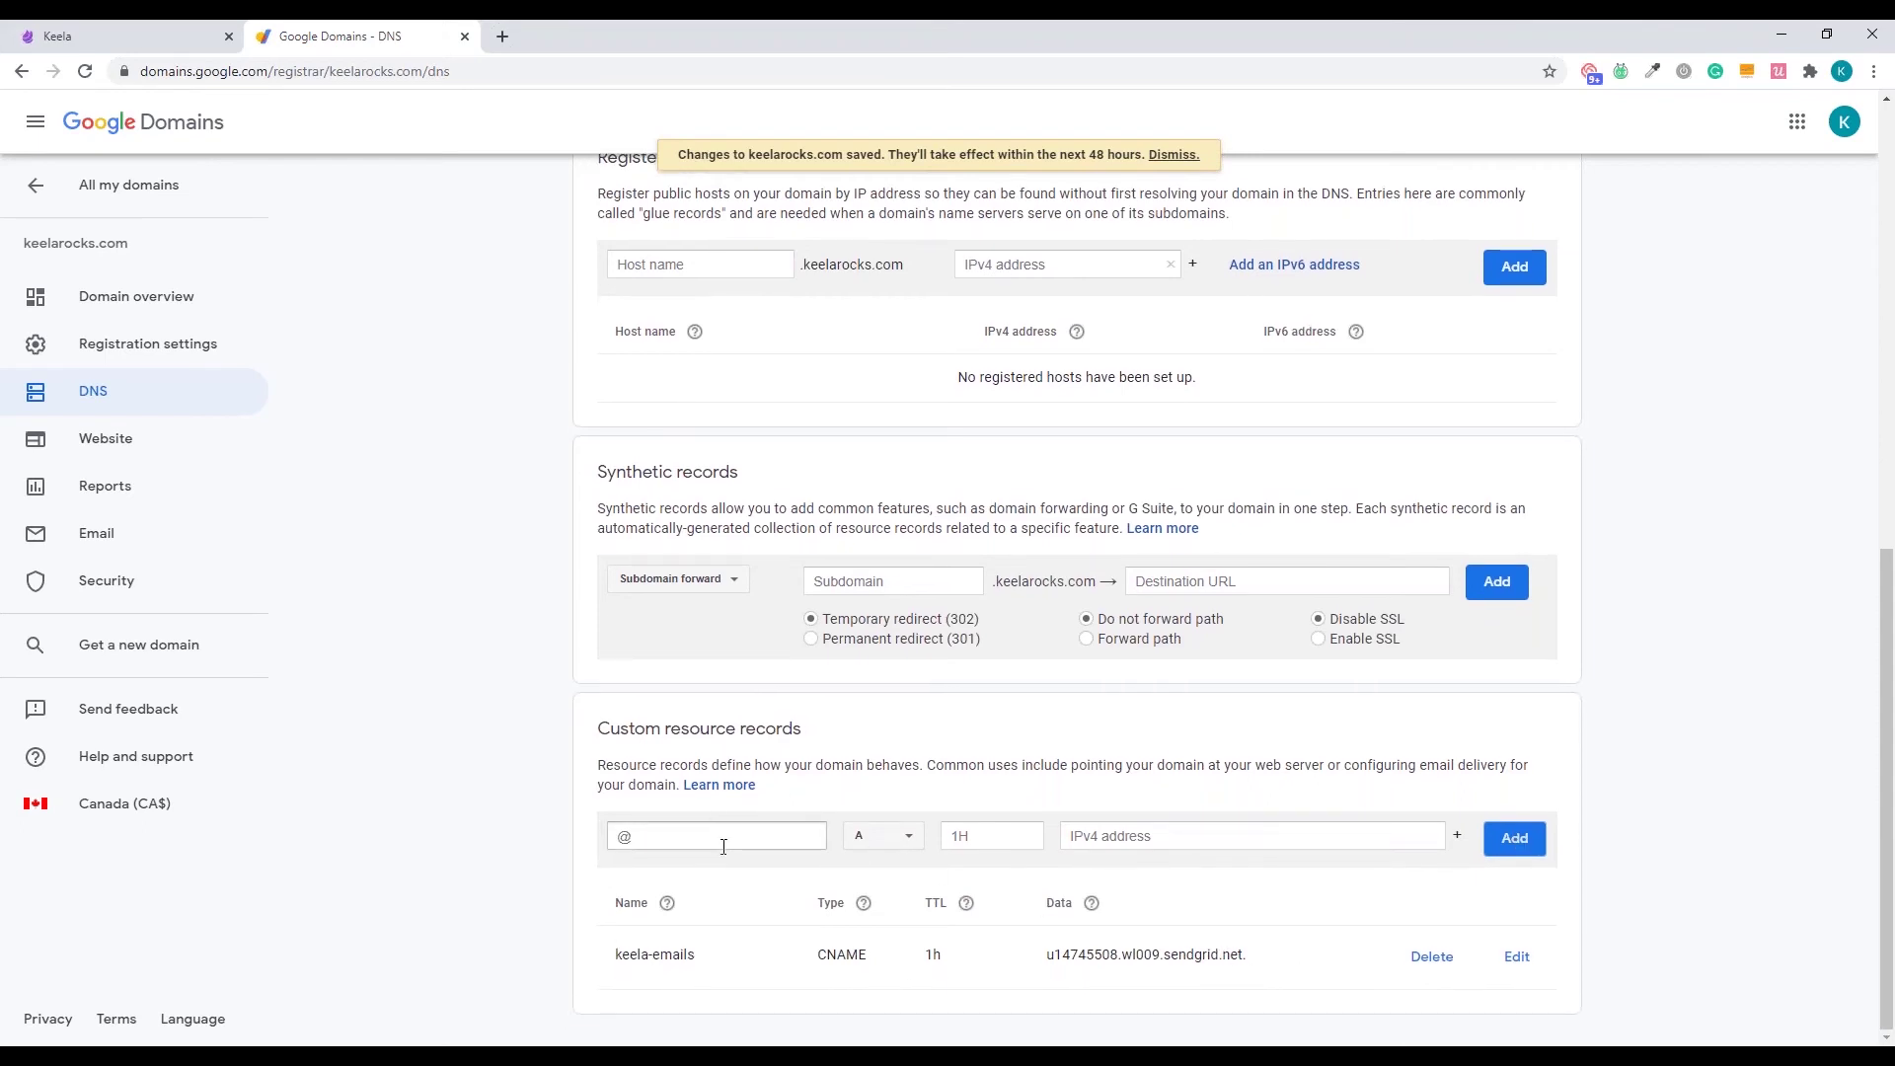
Start a new CNAME record named s1._domainkey, copied from Keela's verification records
left_click(153, 31)
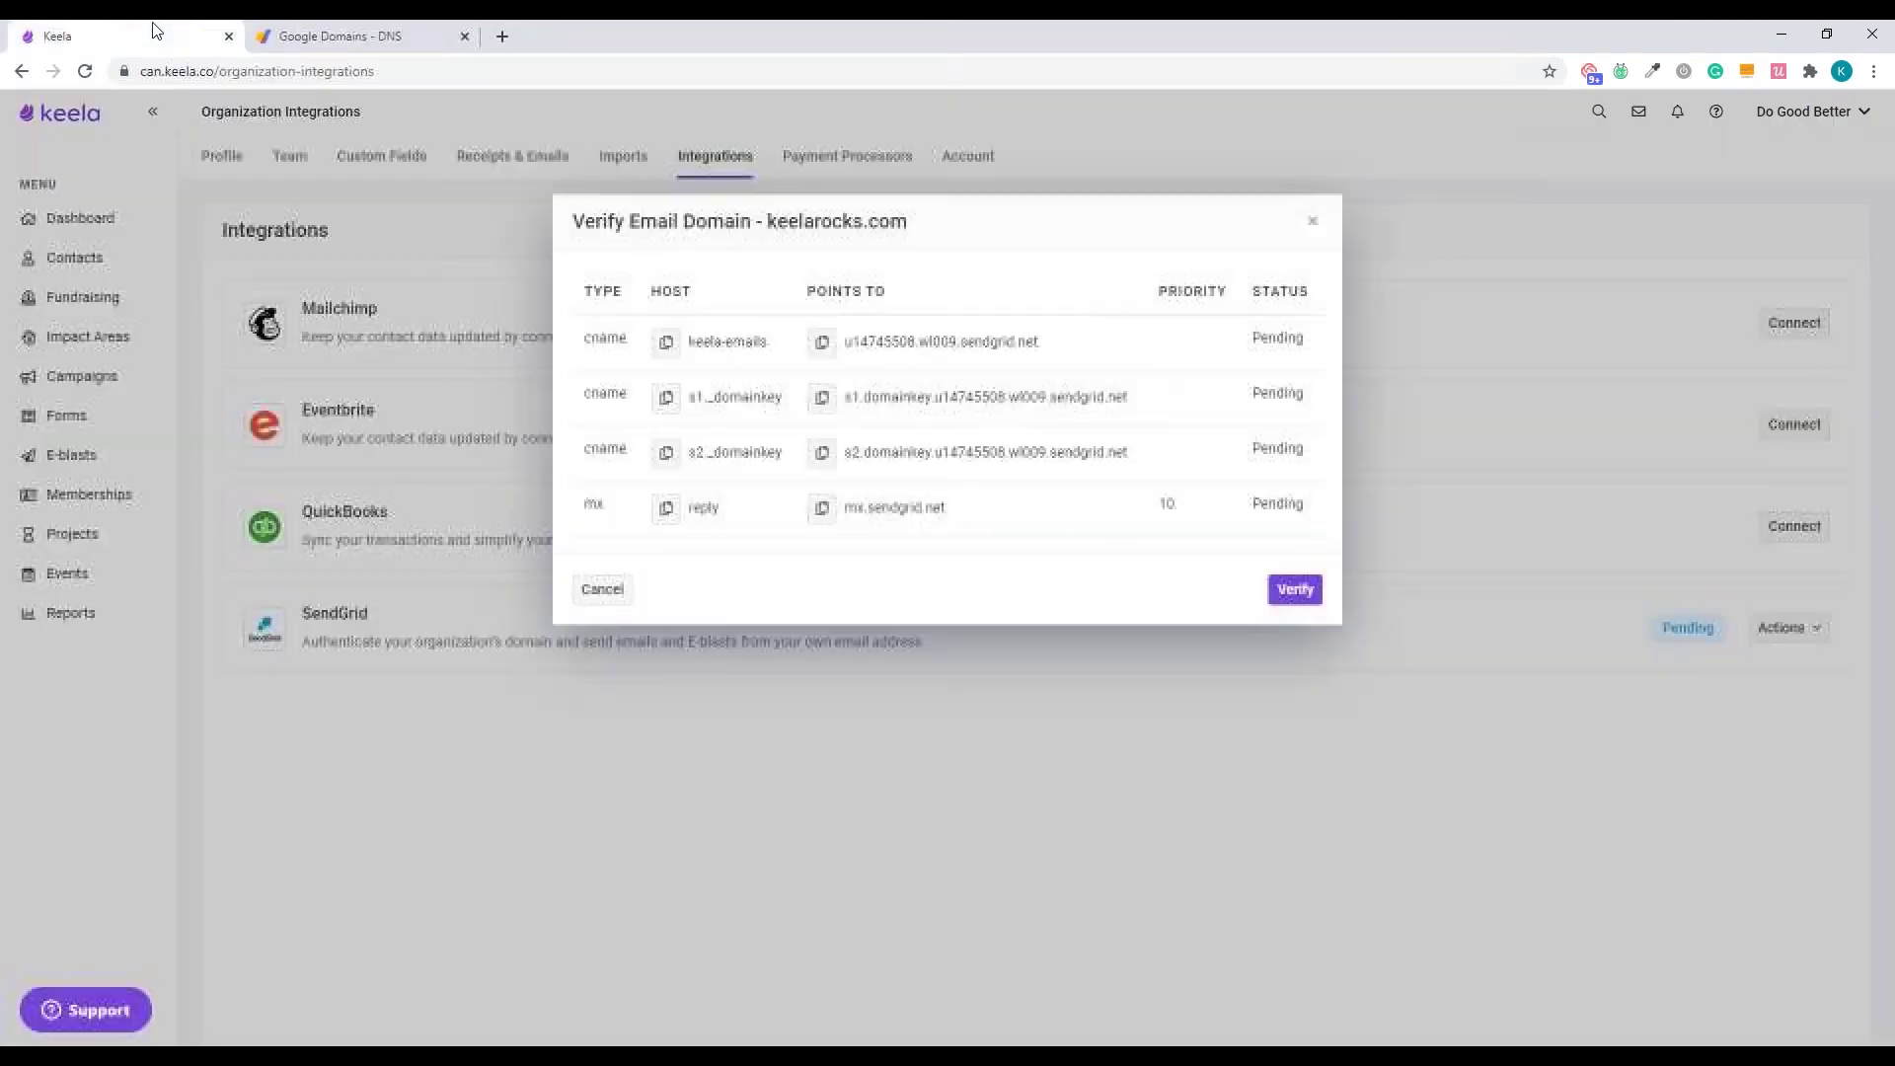
left_click(667, 398)
left_click(341, 36)
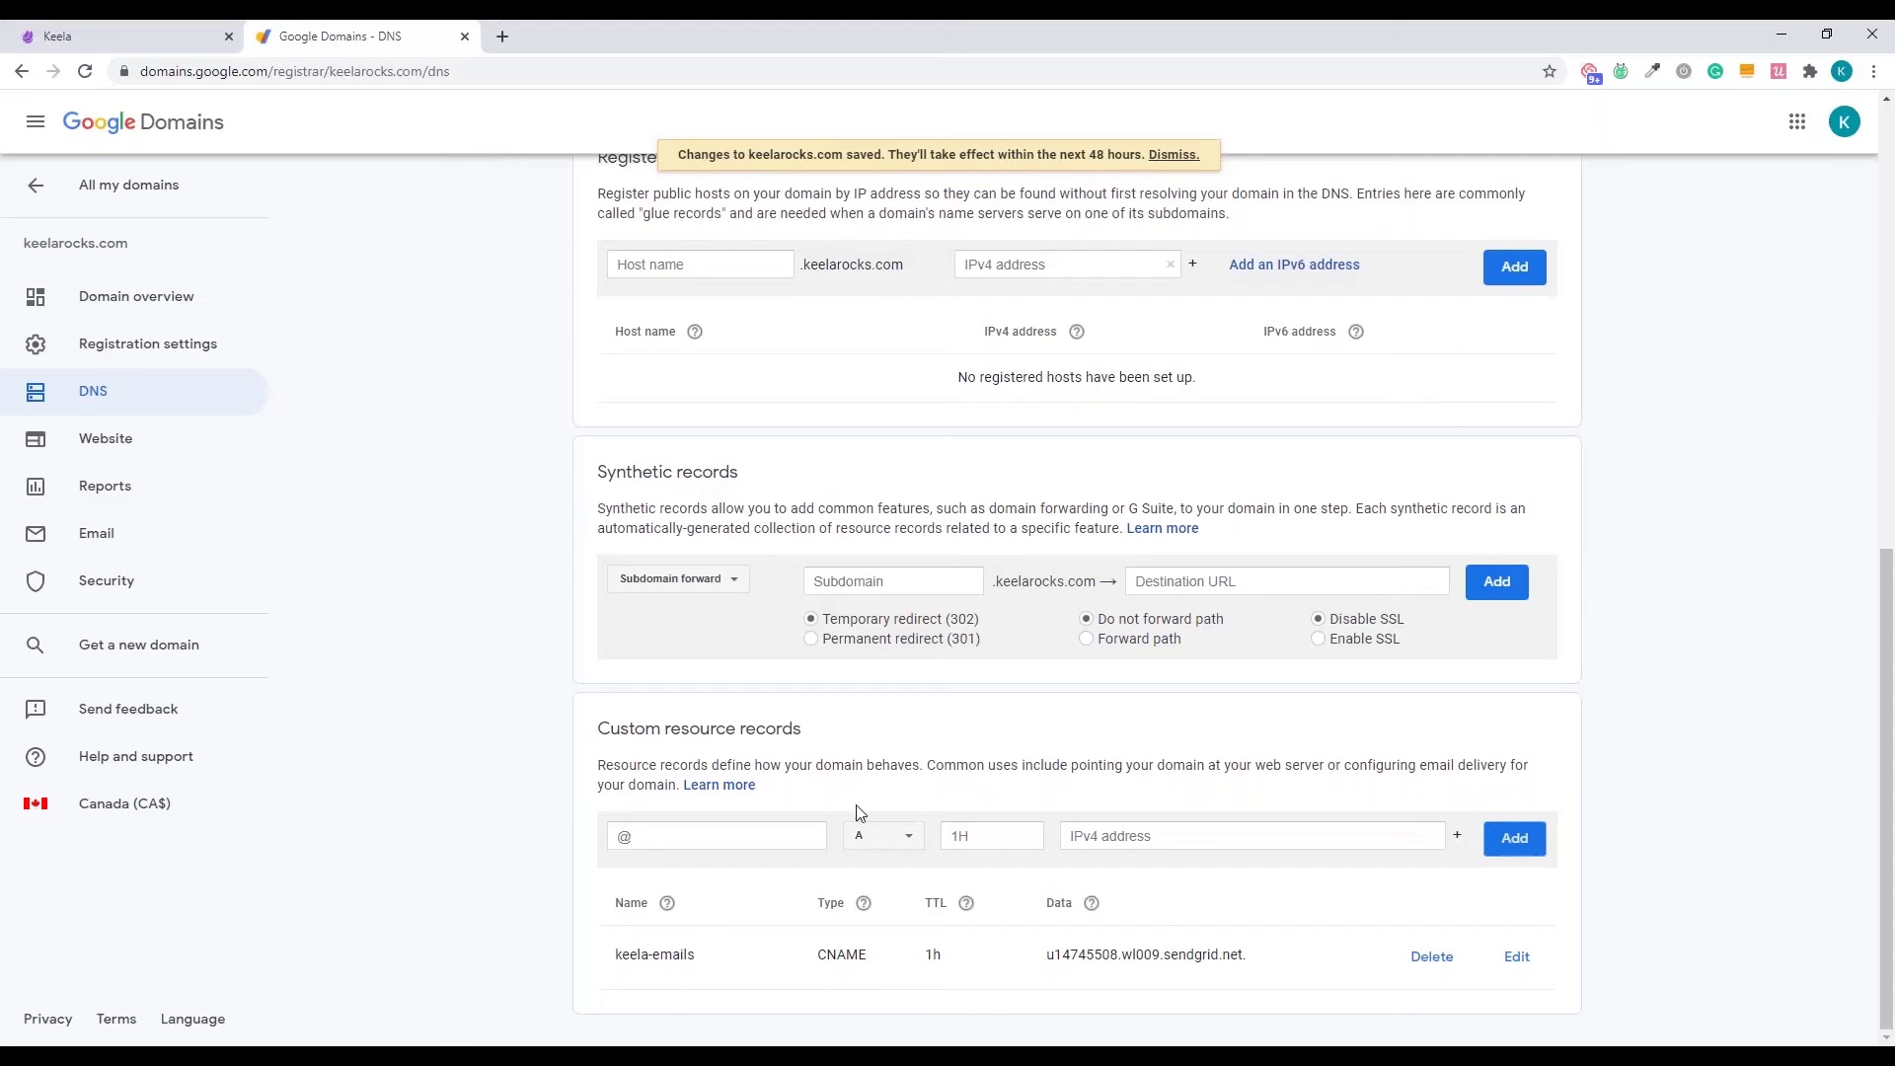
left_click(707, 844)
key("ctrl+v")
left_click(893, 839)
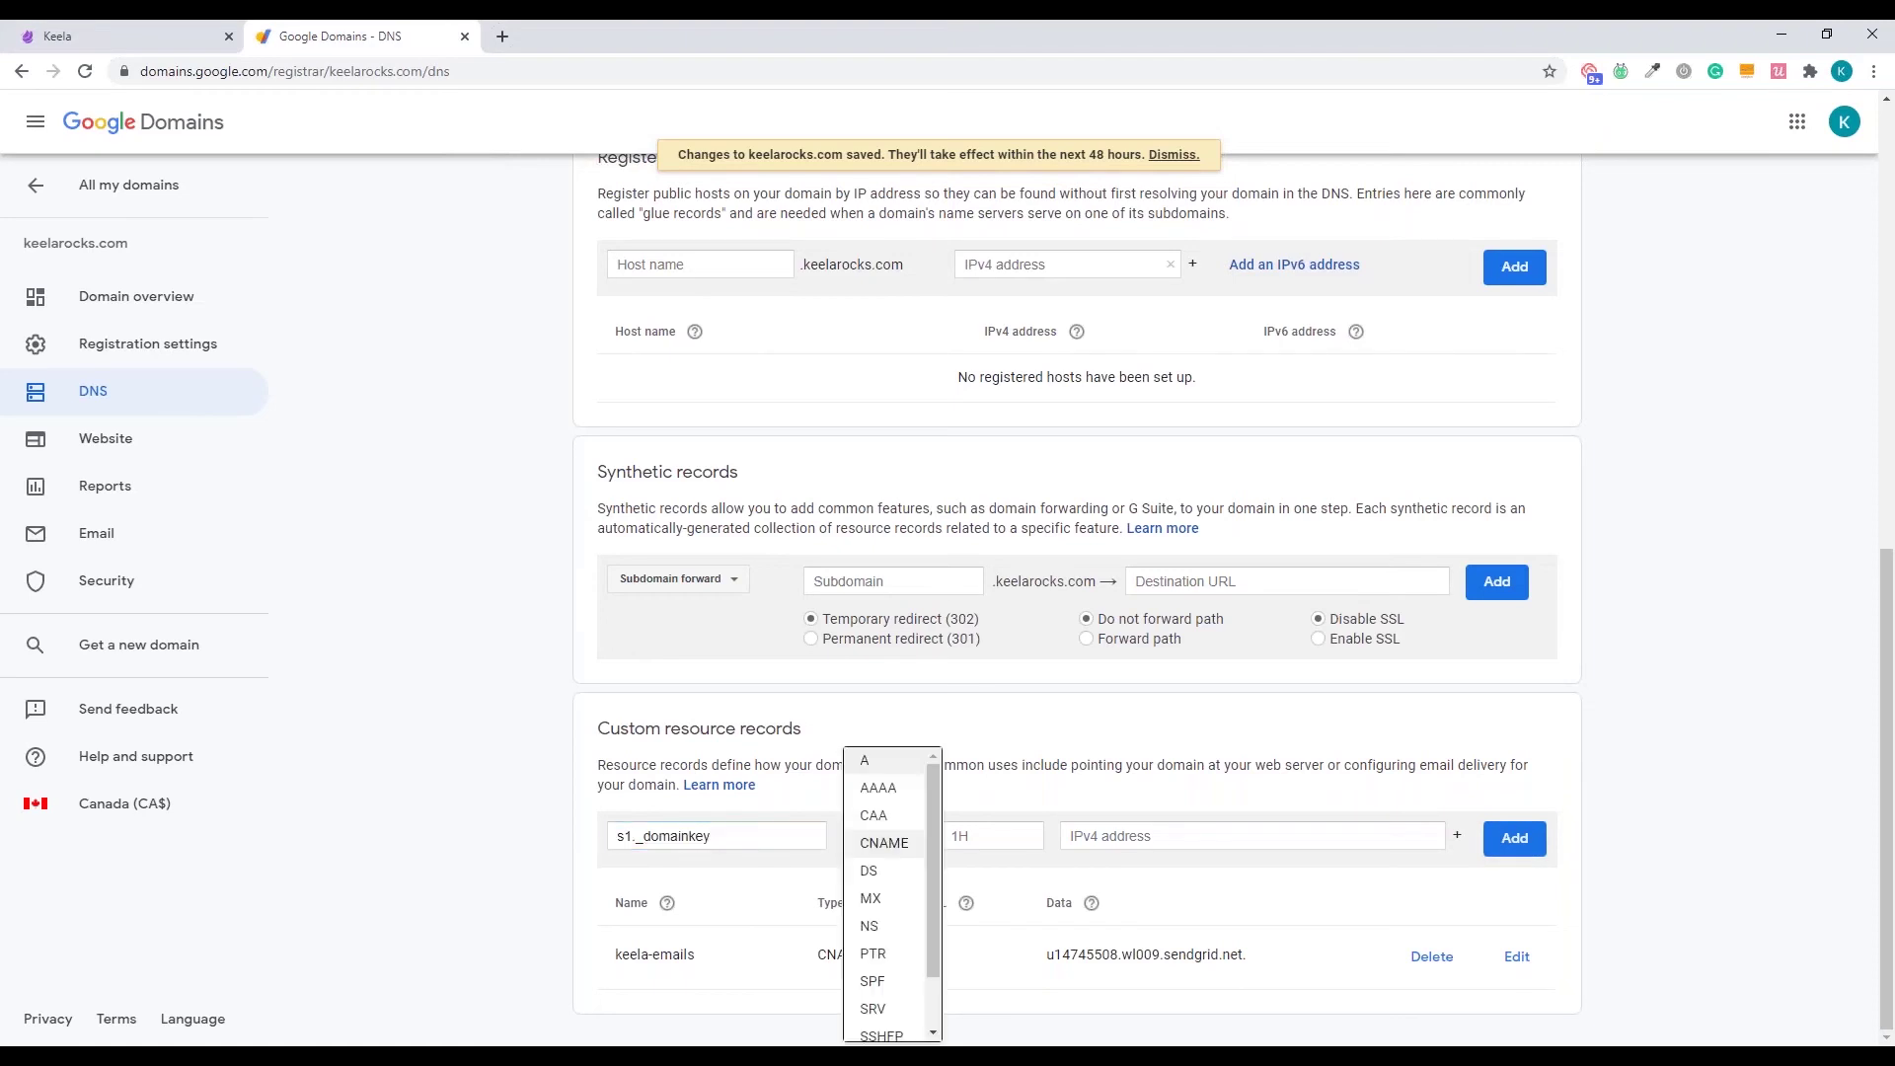
left_click(898, 846)
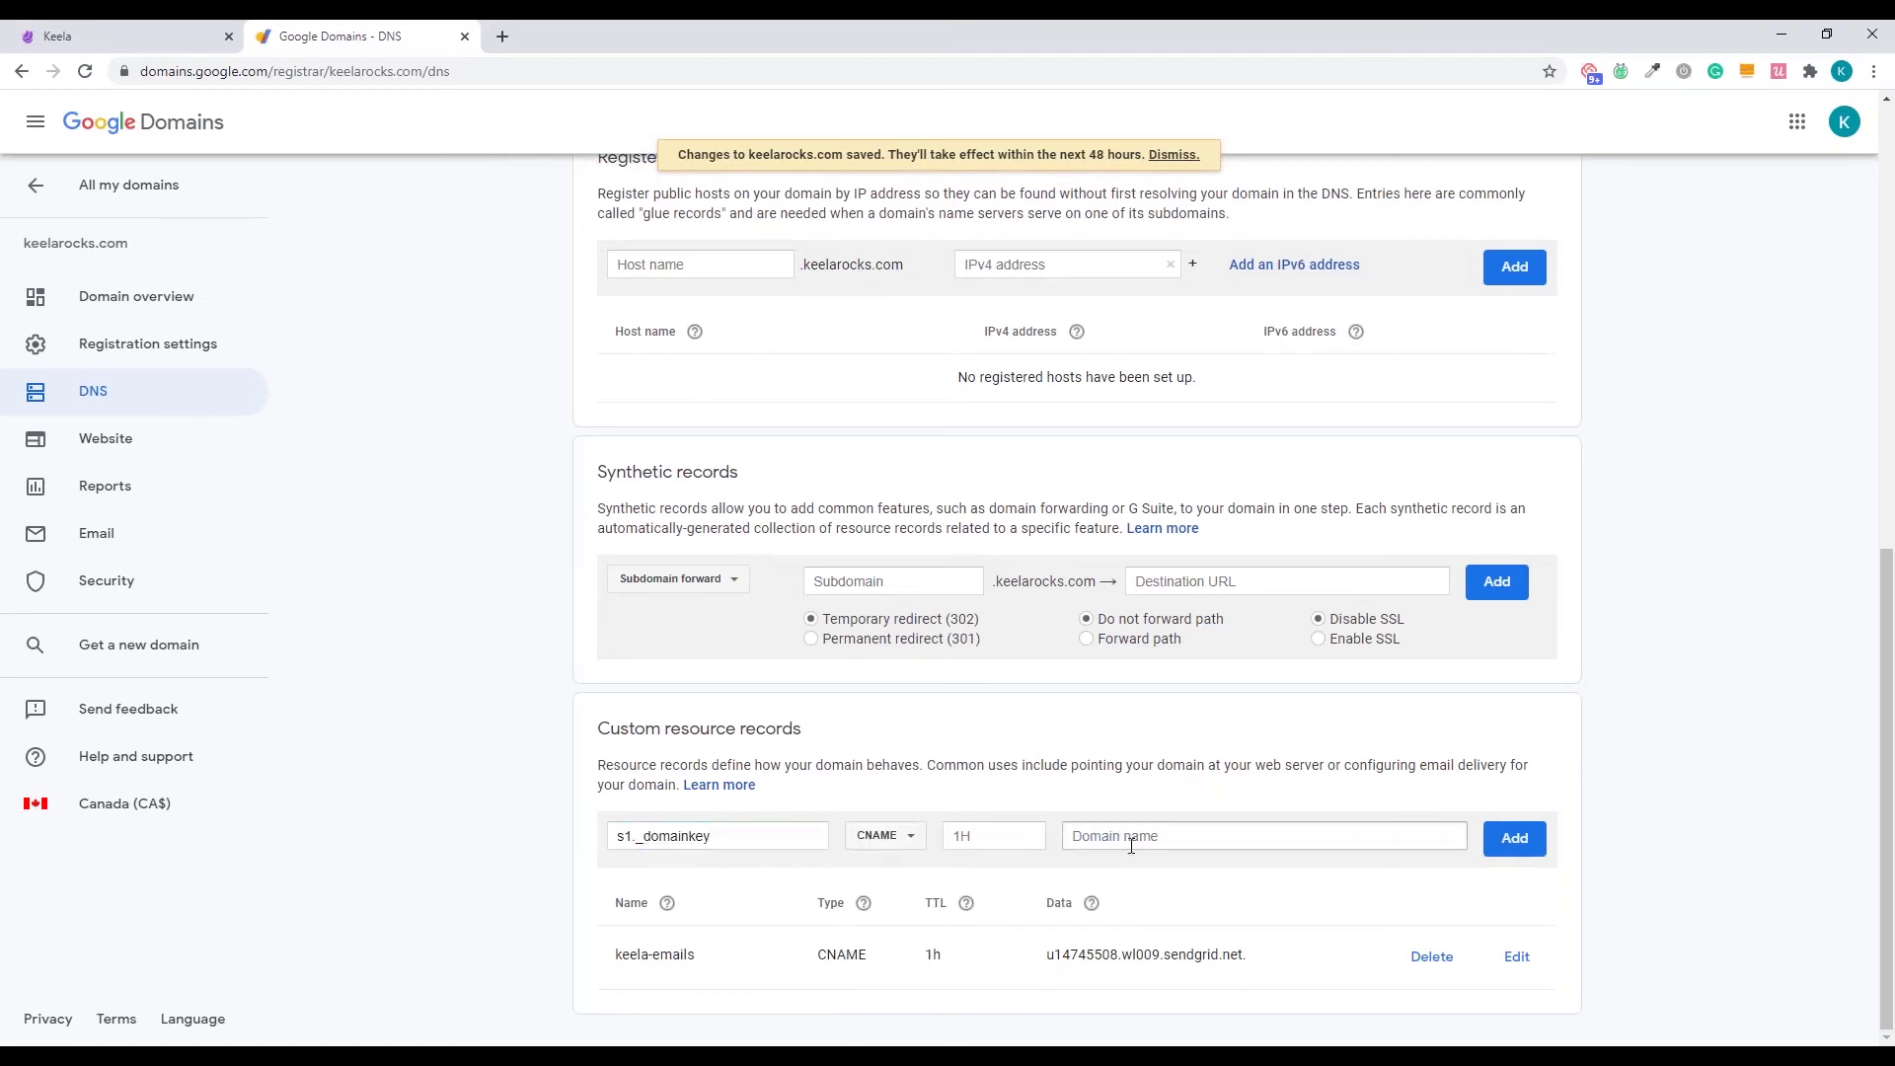
Point the record to s1.domainkey.u14745508.wl009.sendgrid.net and add it
left_click(1132, 846)
left_click(97, 31)
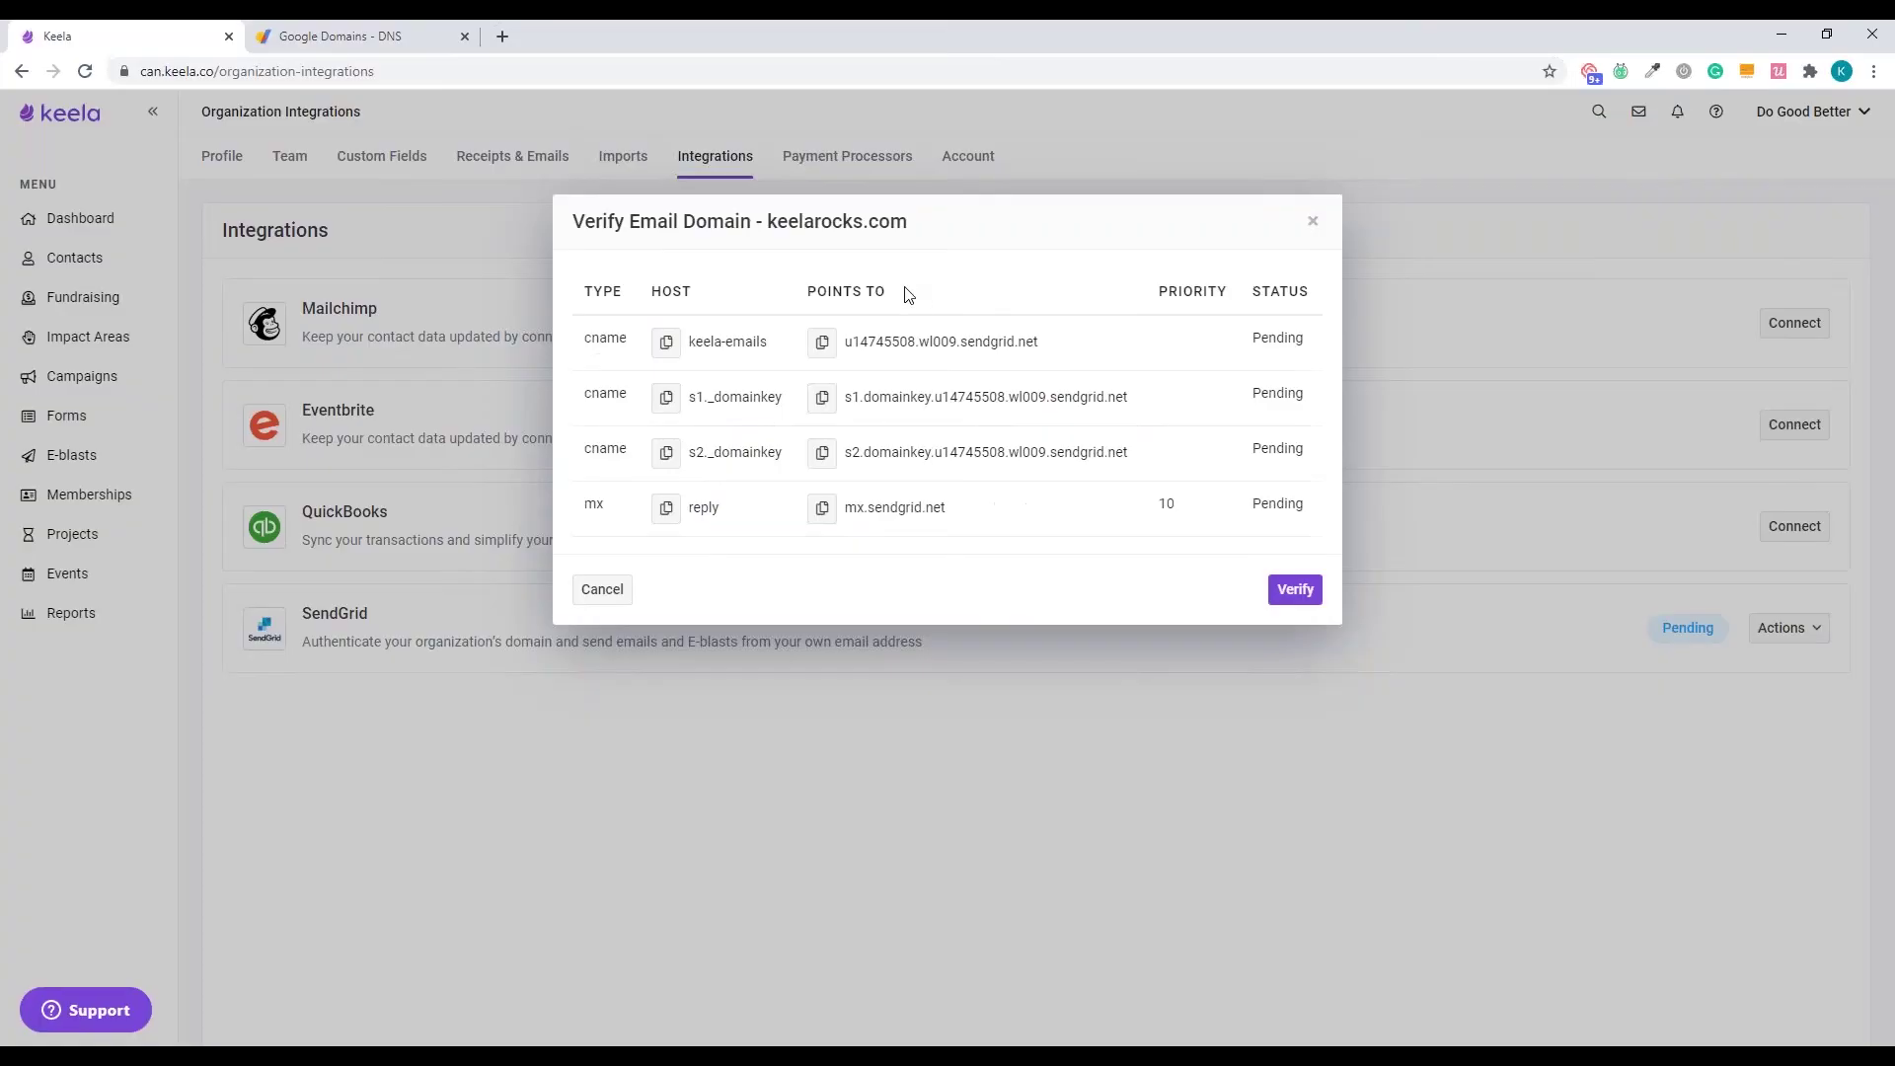
left_click(822, 397)
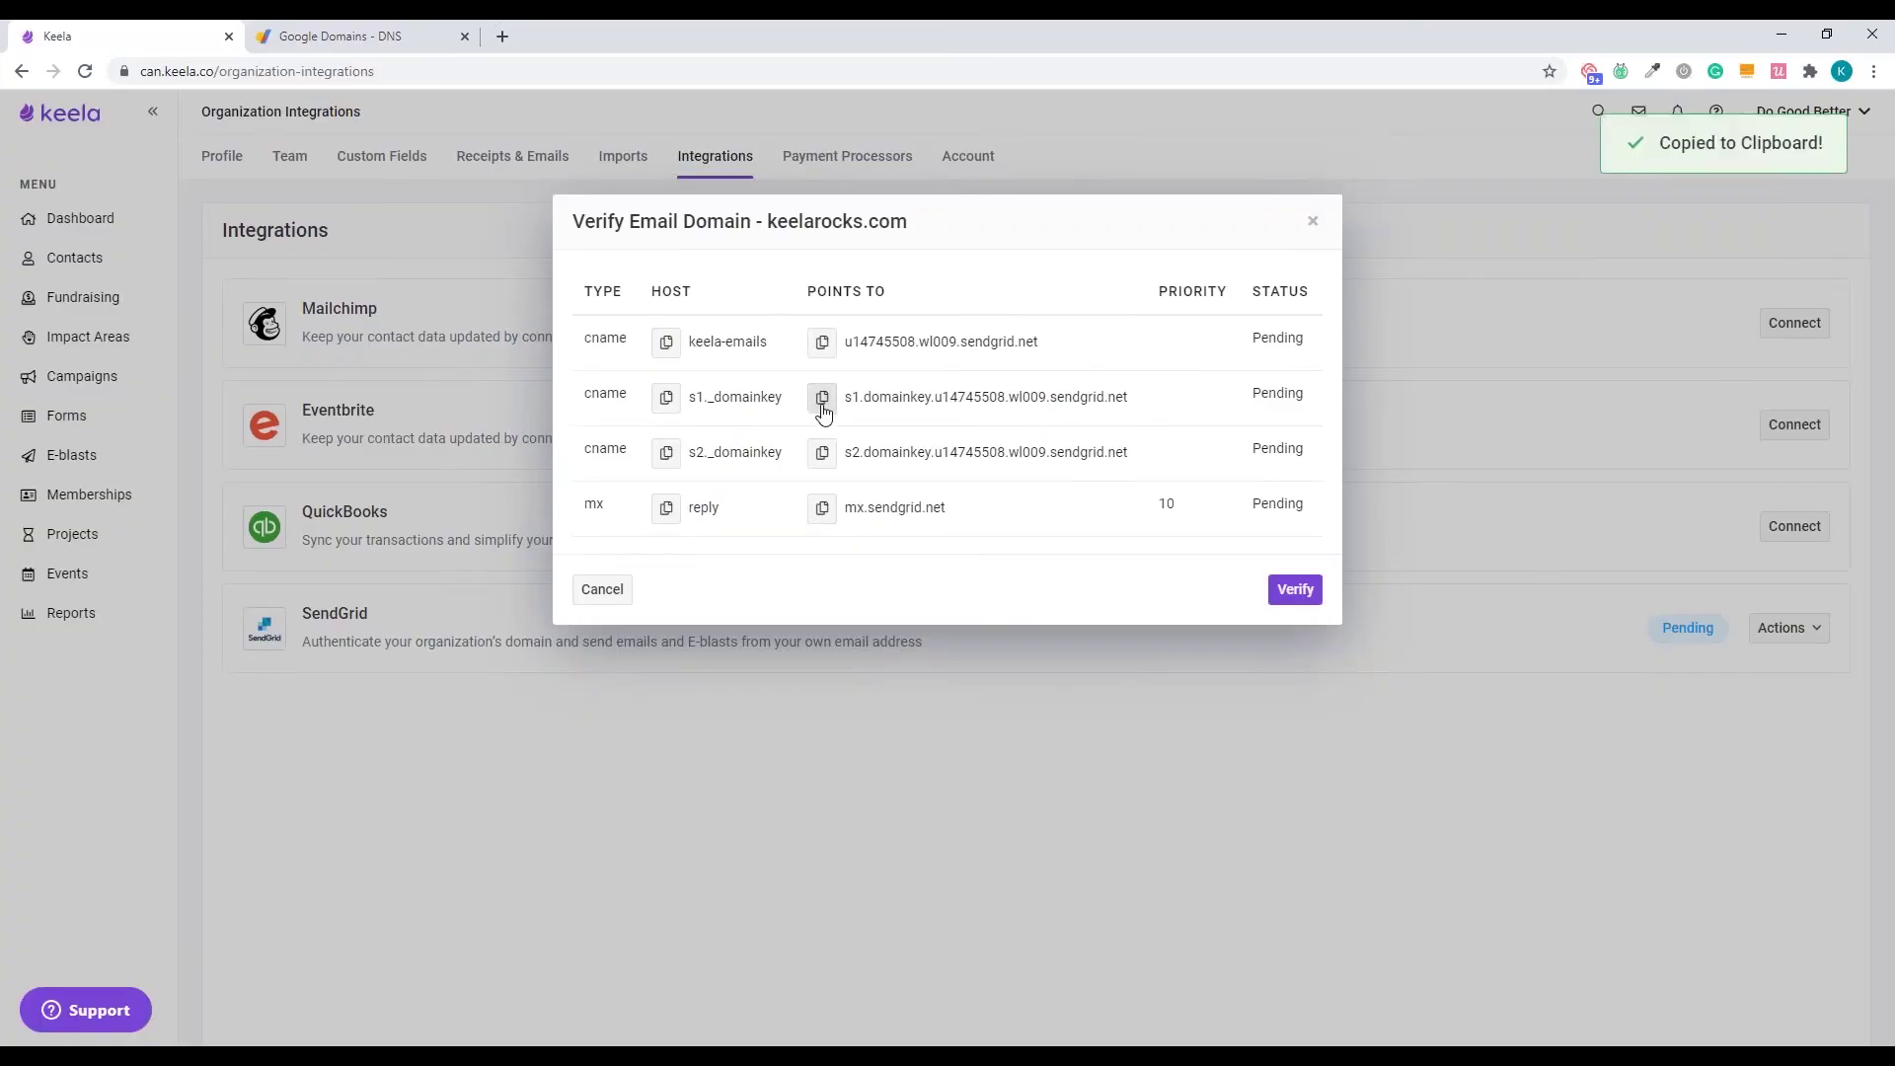
left_click(361, 39)
key("ctrl+v")
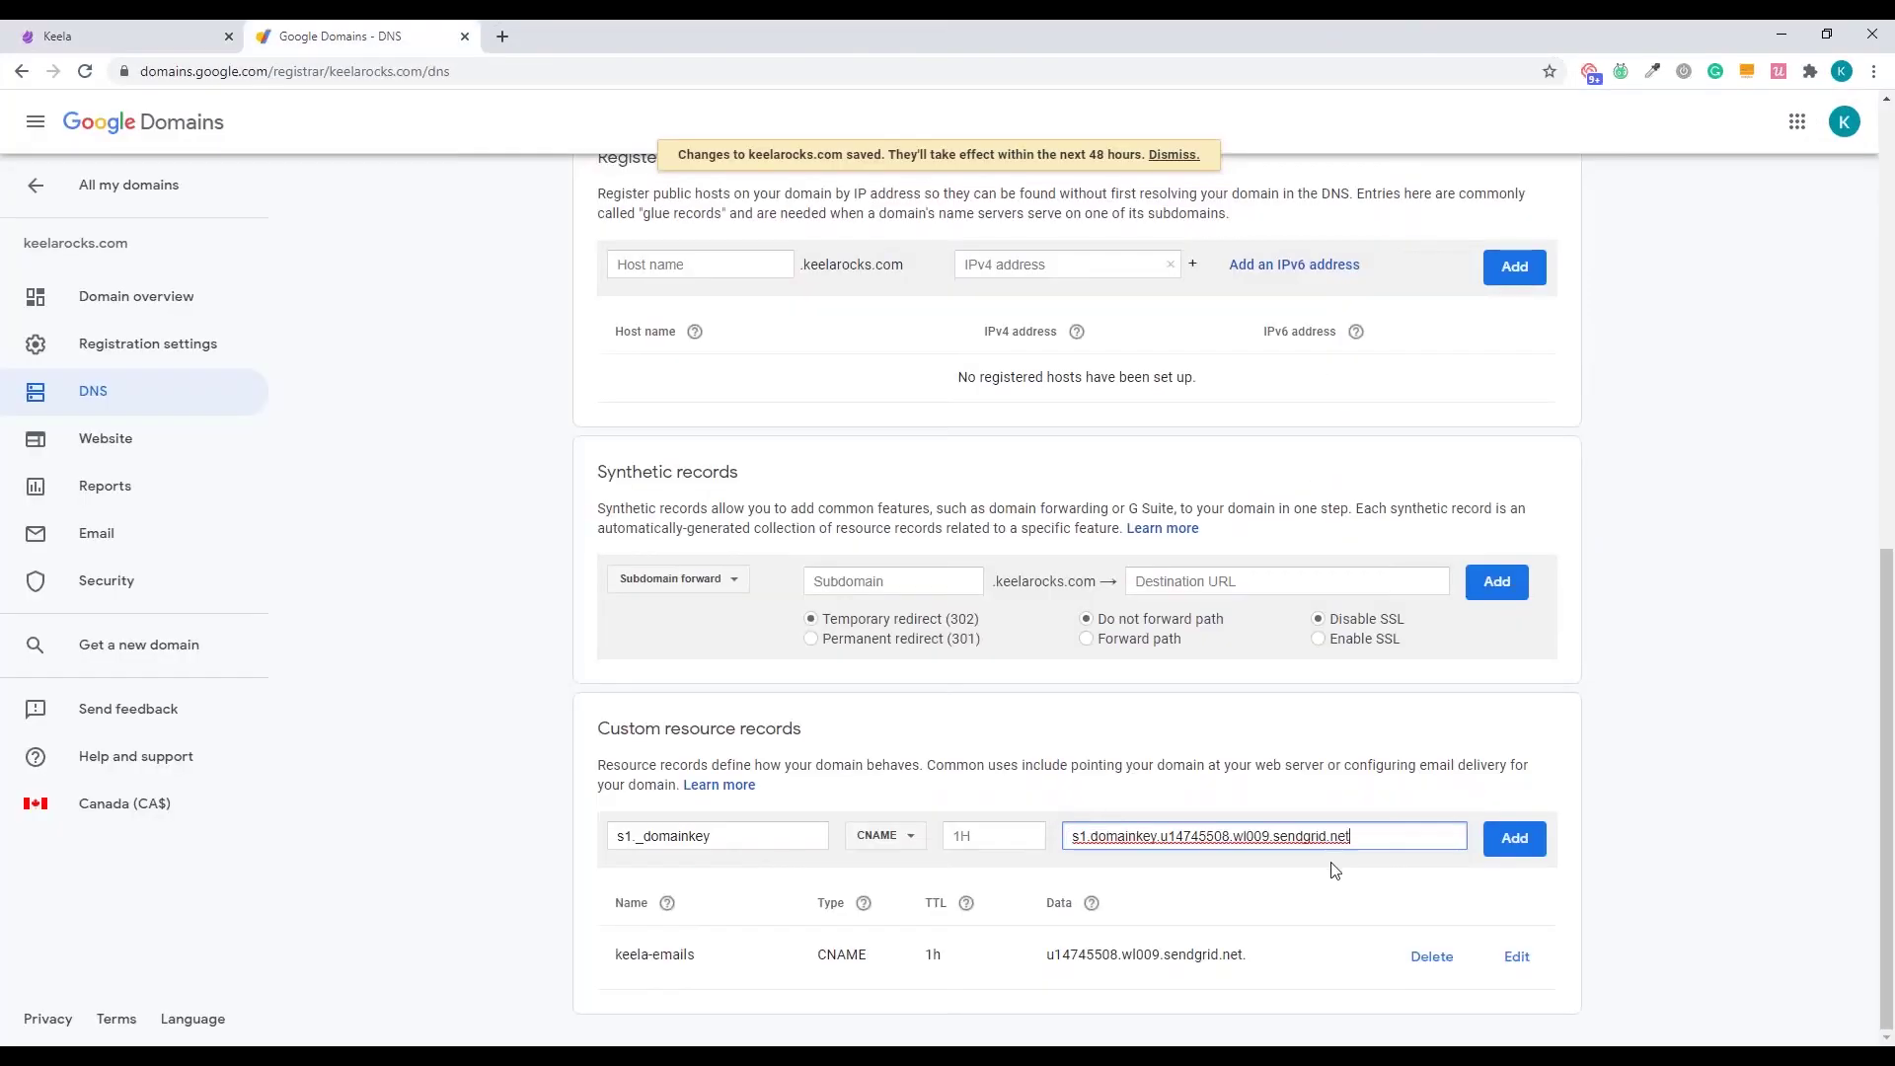
left_click(1527, 846)
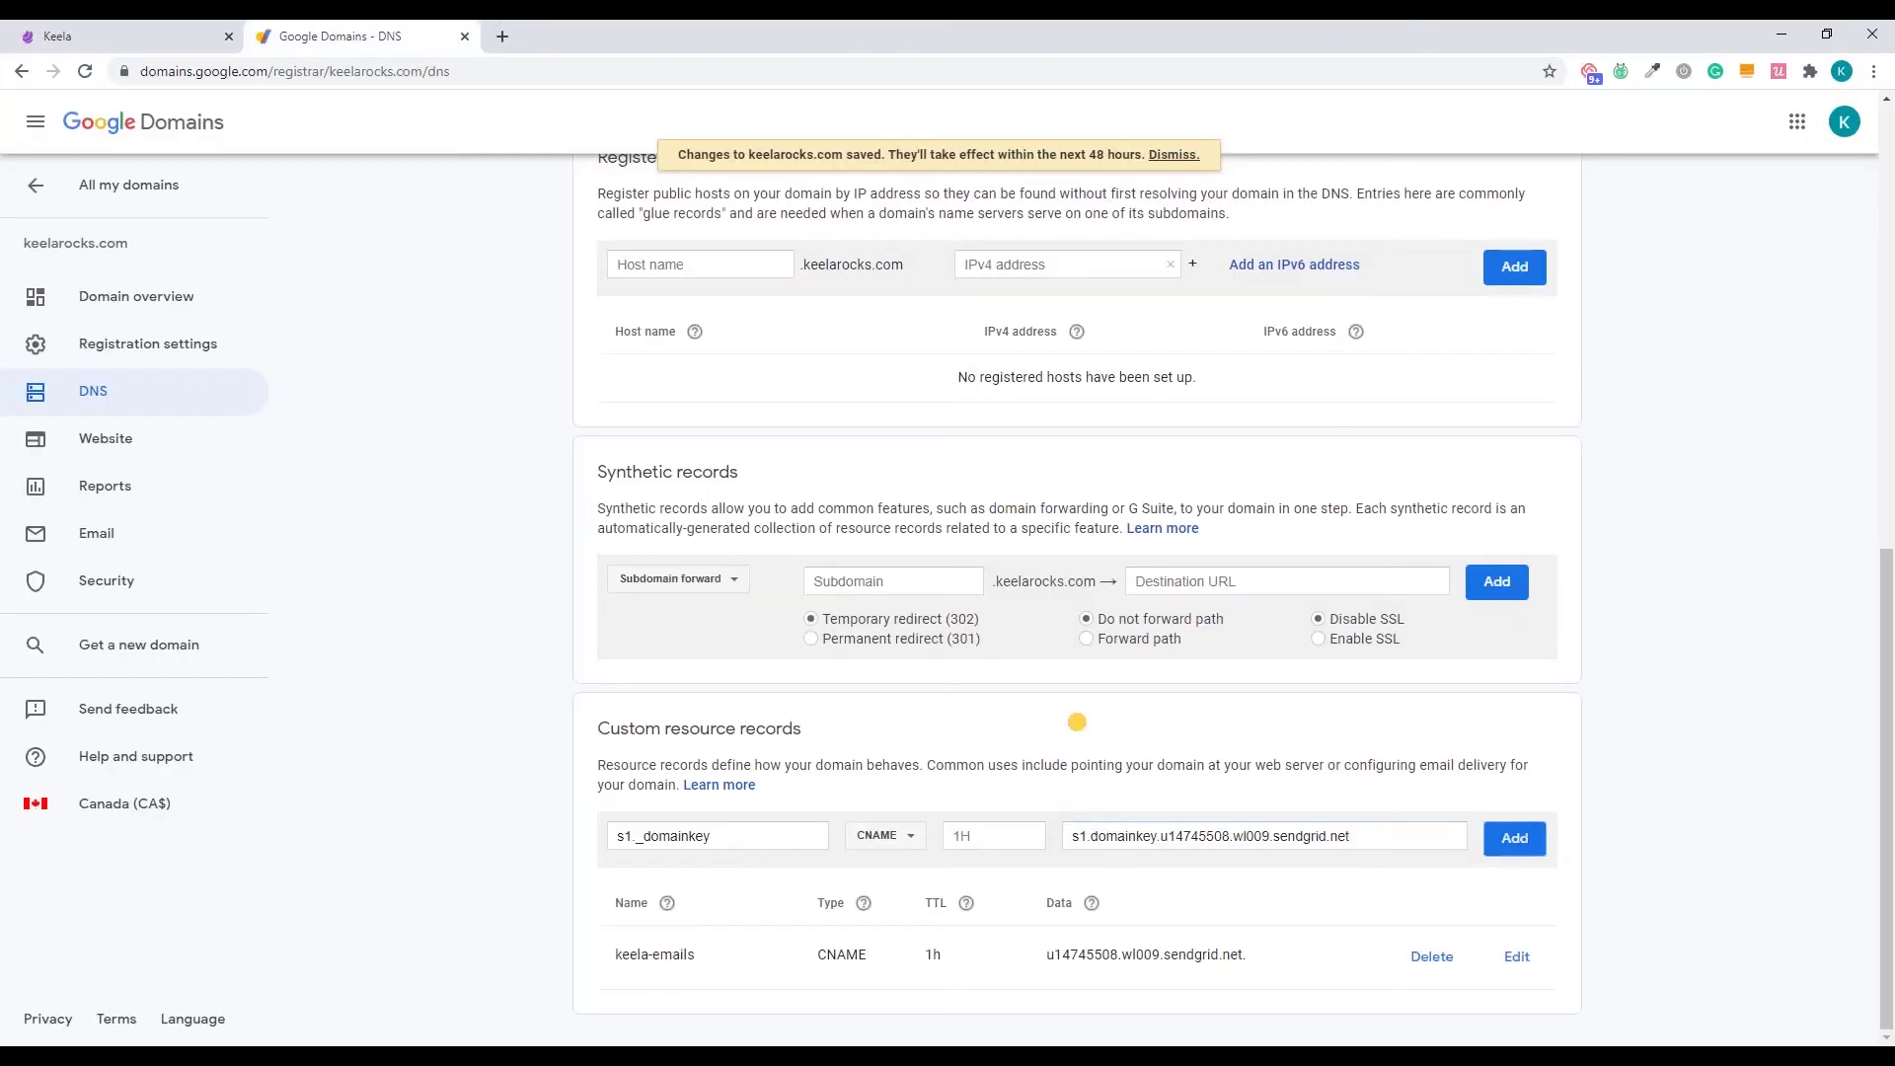
Start a new CNAME record named s2._domainkey, copied from Keela's verification records
left_click(219, 30)
left_click(667, 452)
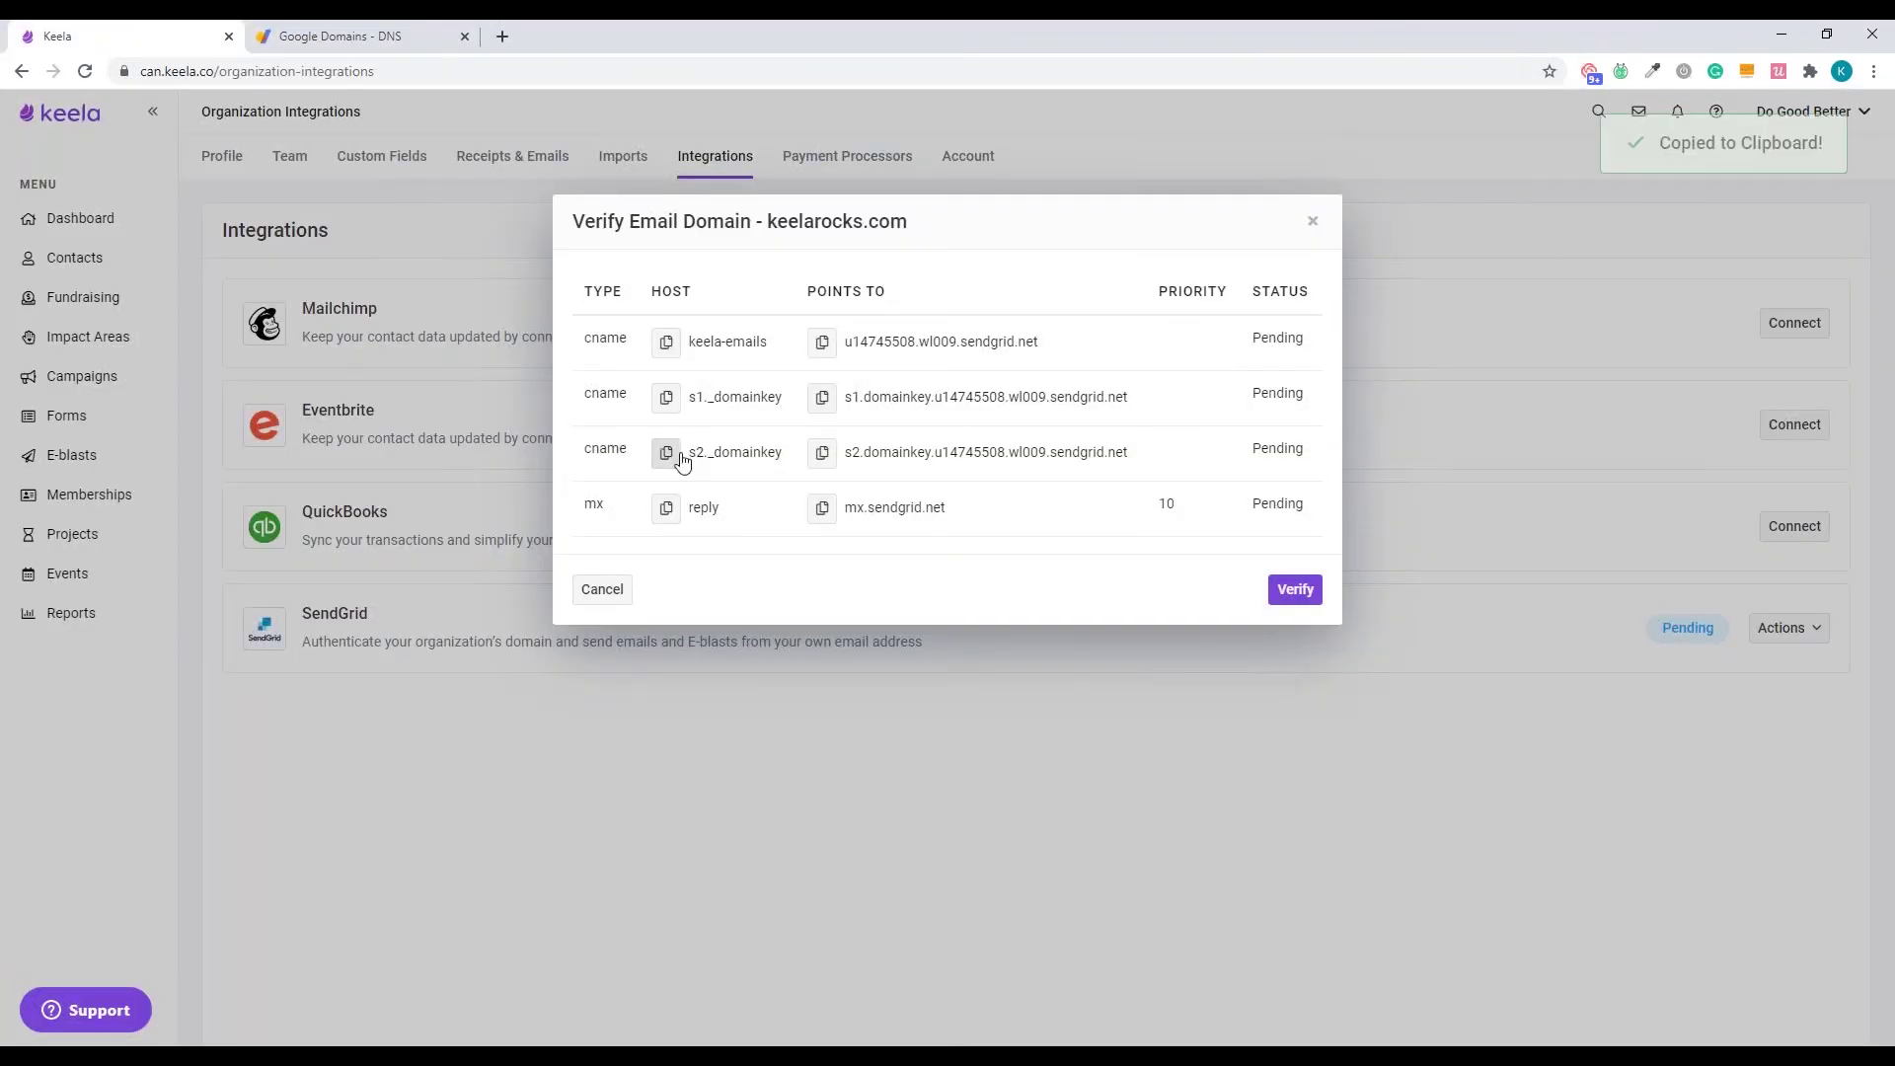
left_click(340, 35)
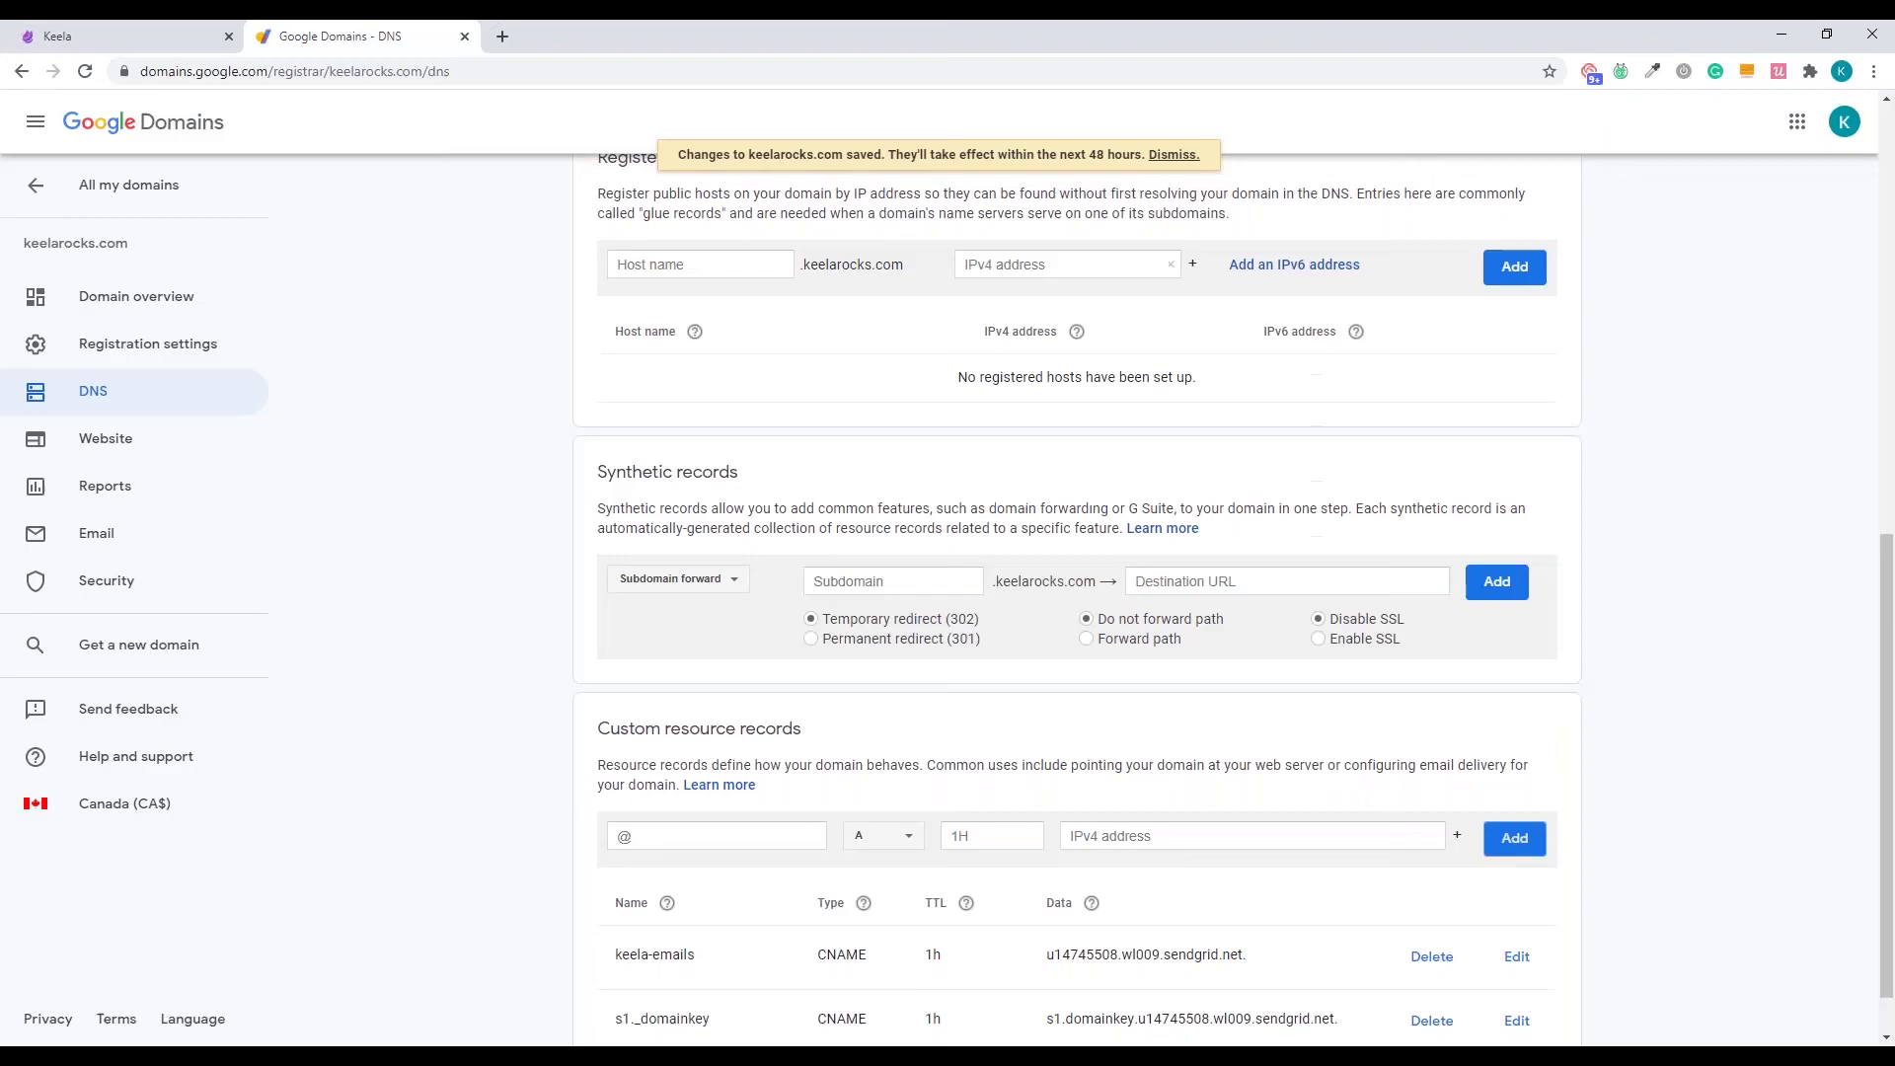
key("ctrl+v")
left_click(897, 847)
left_click(900, 847)
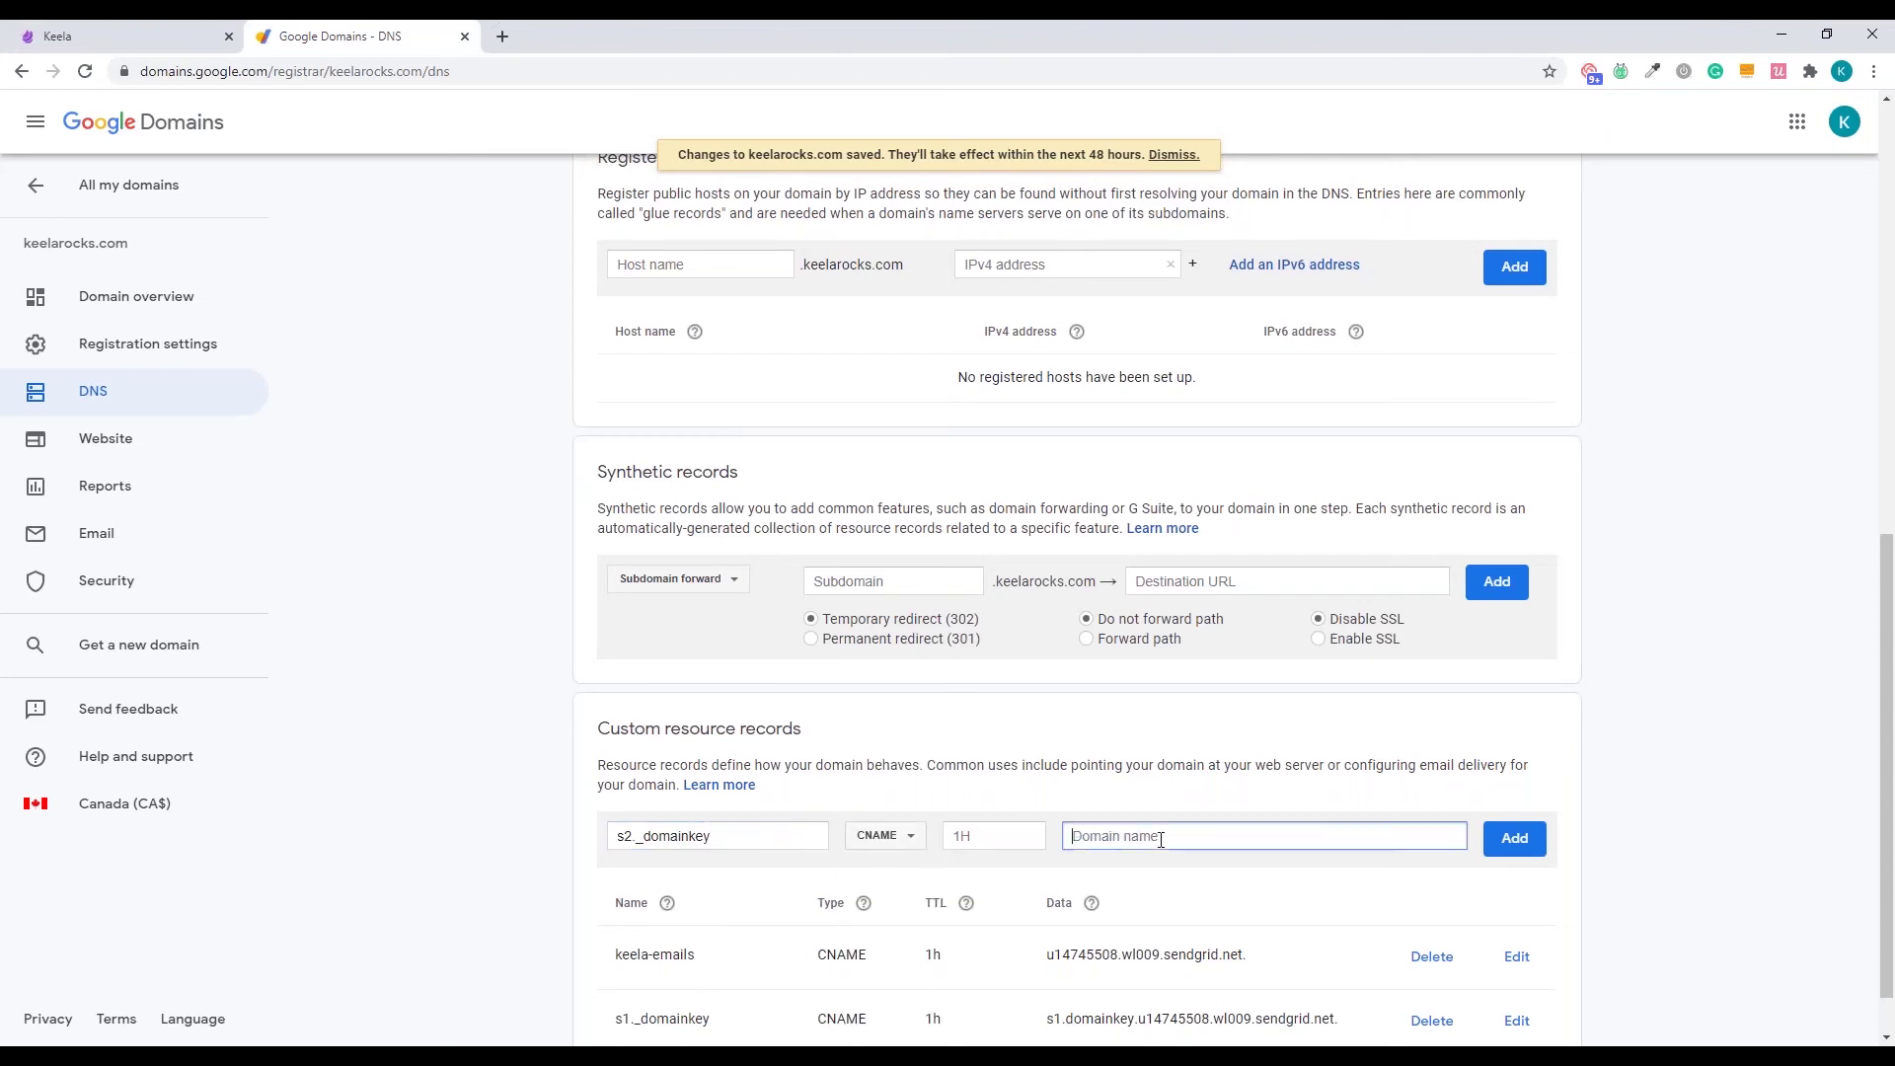
Point the record to s2.domainkey.u14745508.wl009.sendgrid.net and add it
left_click(32, 32)
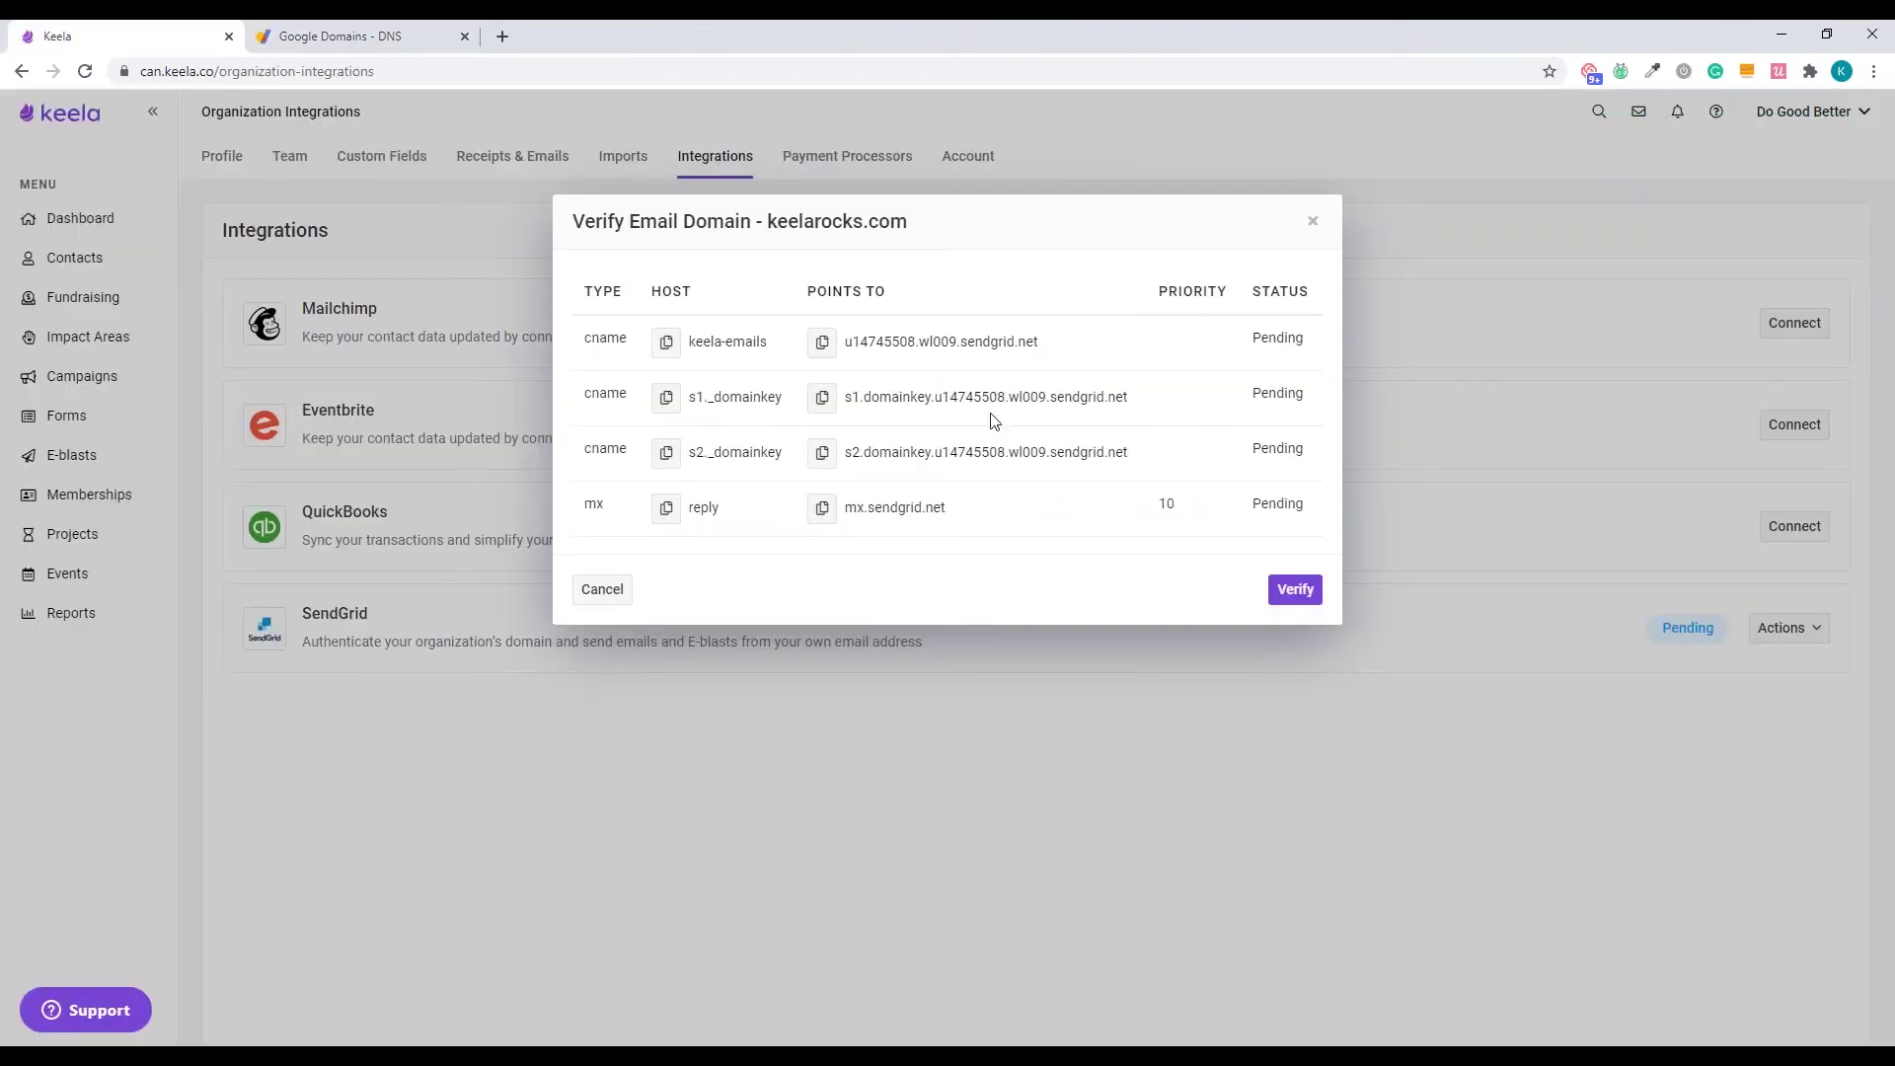
left_click(823, 452)
key("ctrl+Tab")
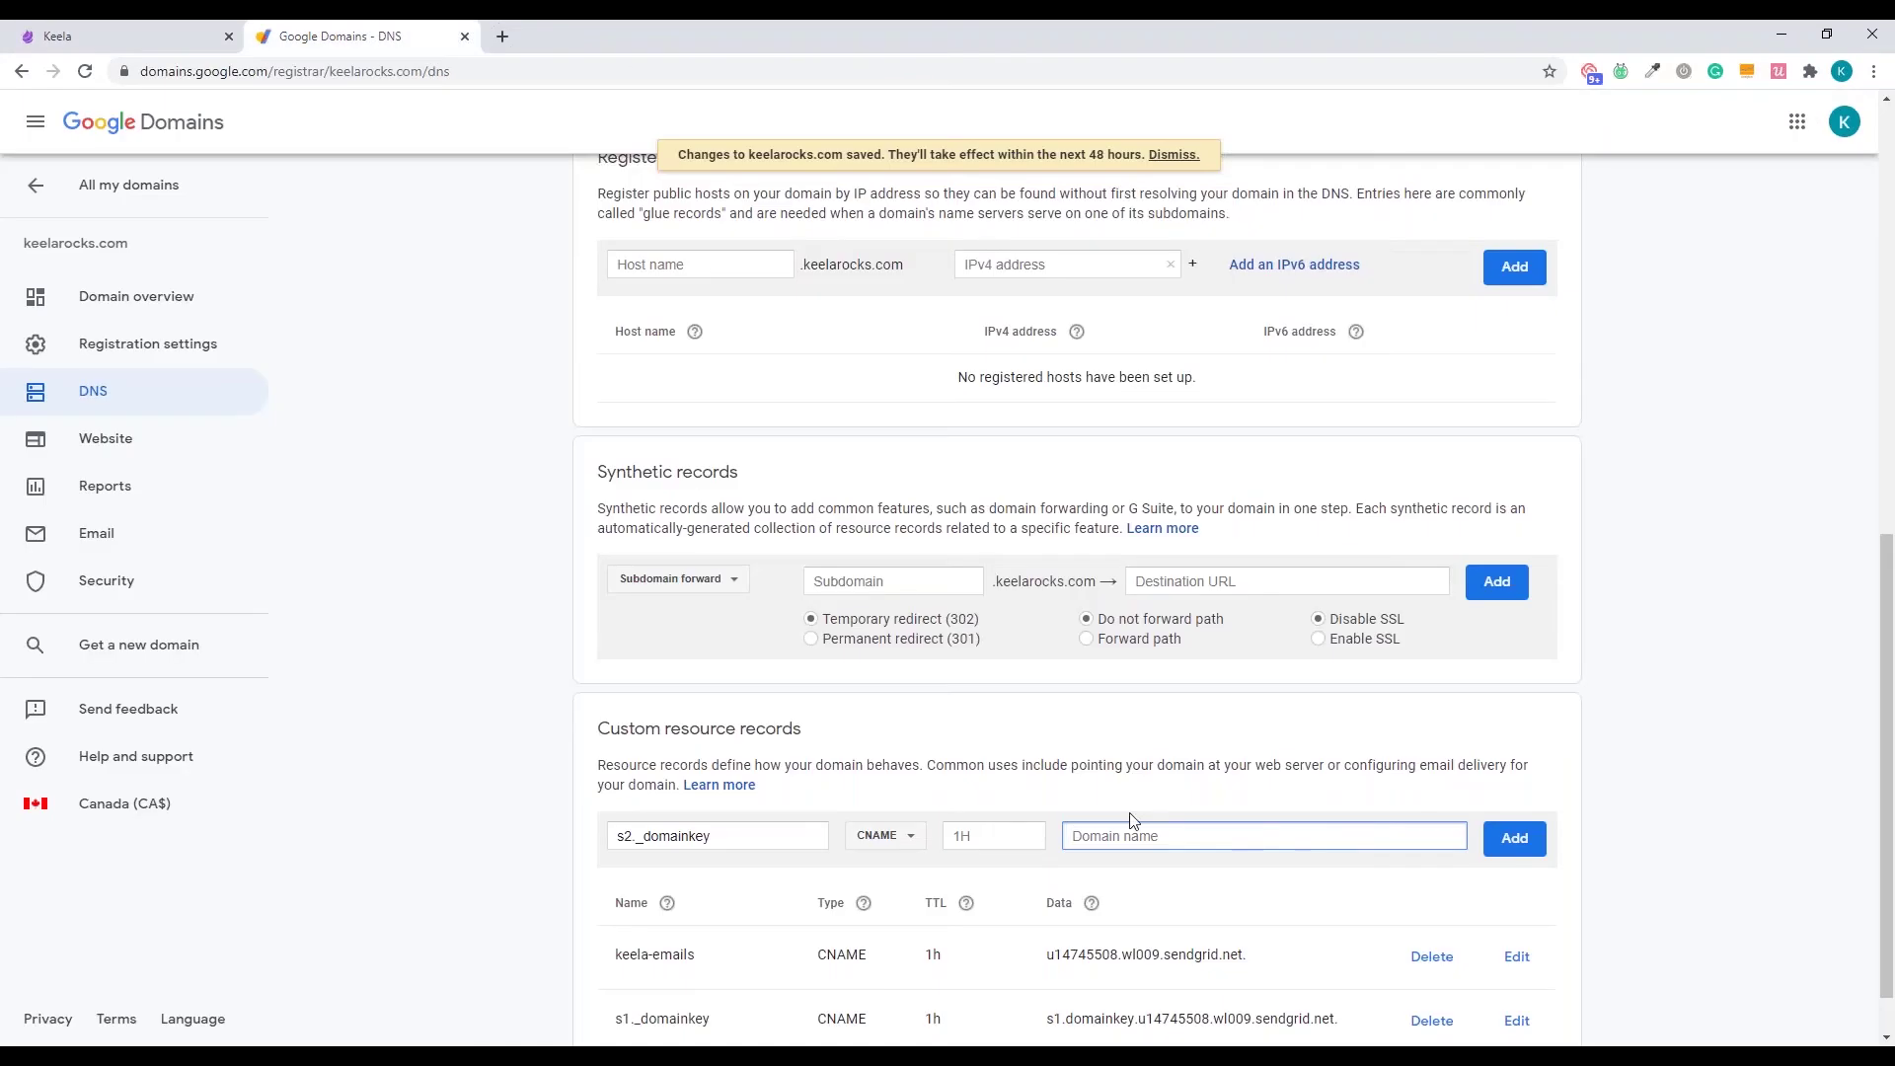
key("ctrl+v")
left_click(1515, 838)
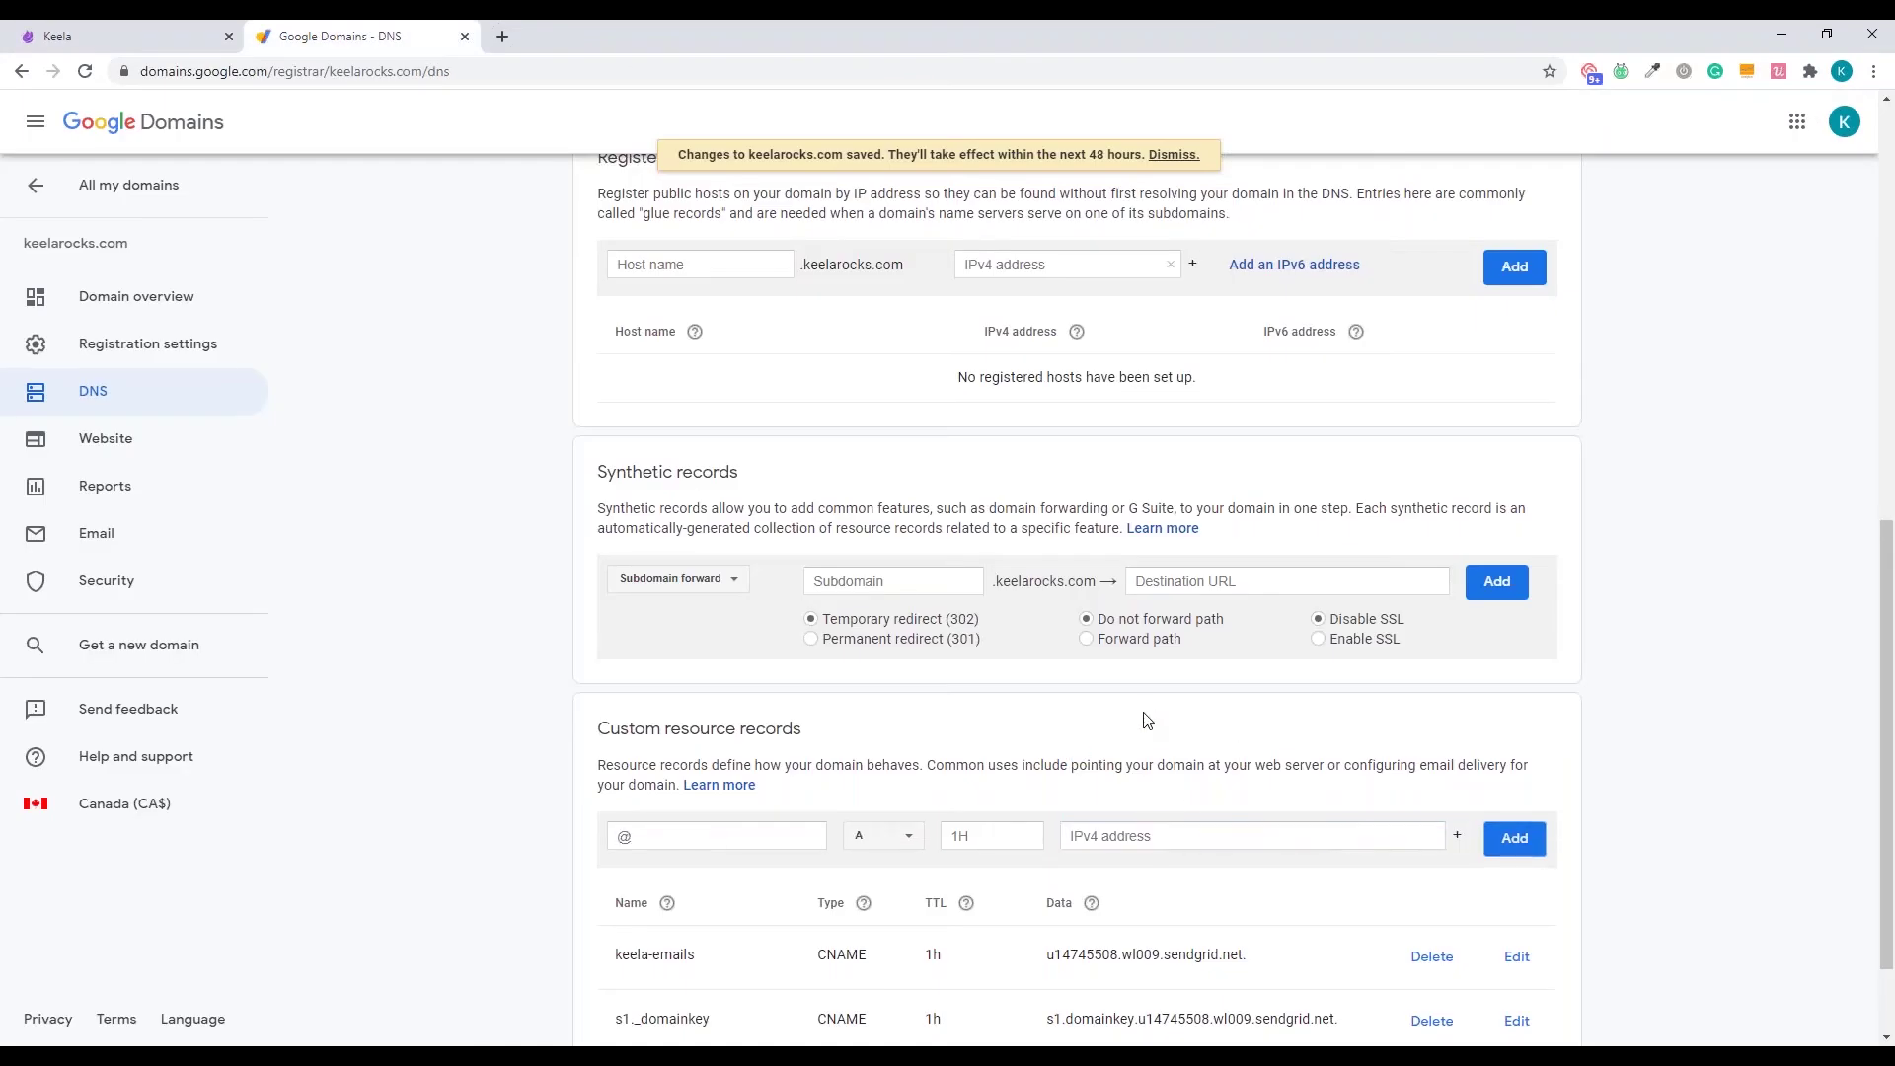
scroll(1144, 716, "down", 2)
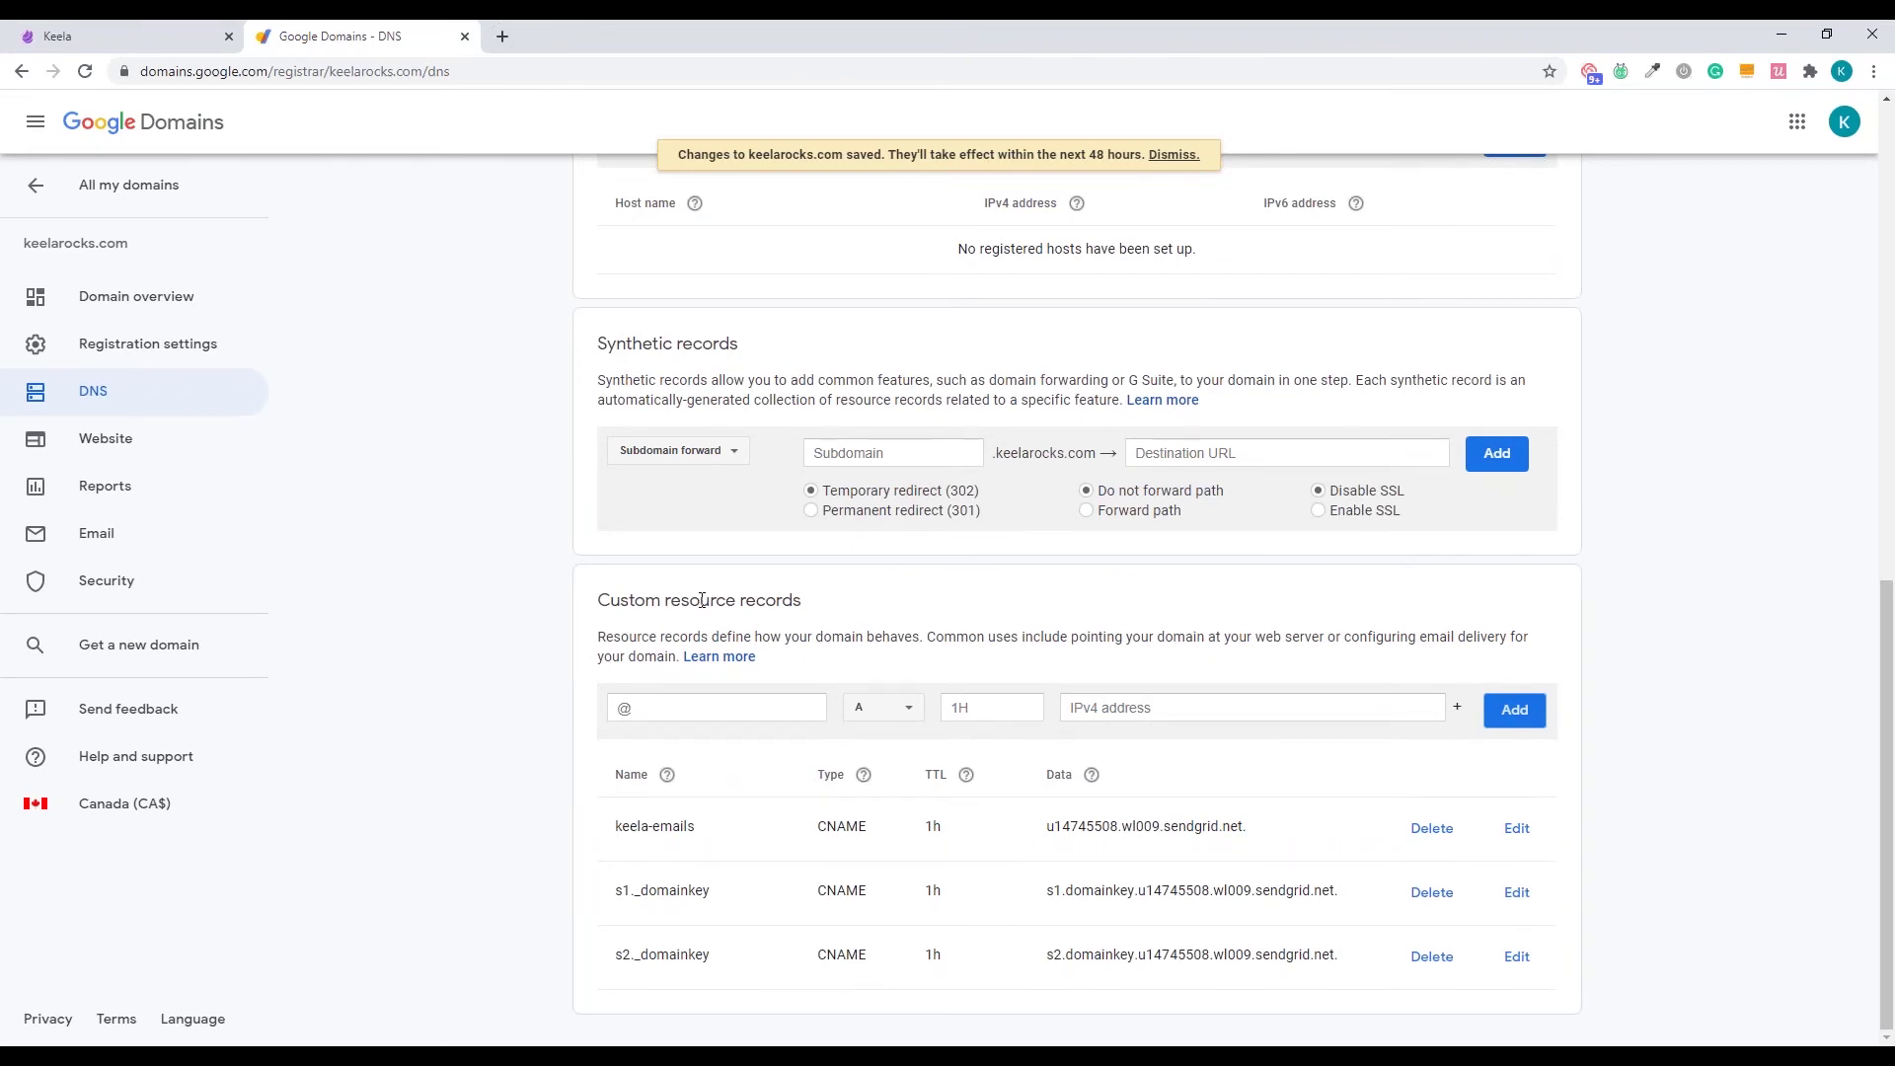
Start a new MX record named 'reply' in the custom resource records
left_click(55, 30)
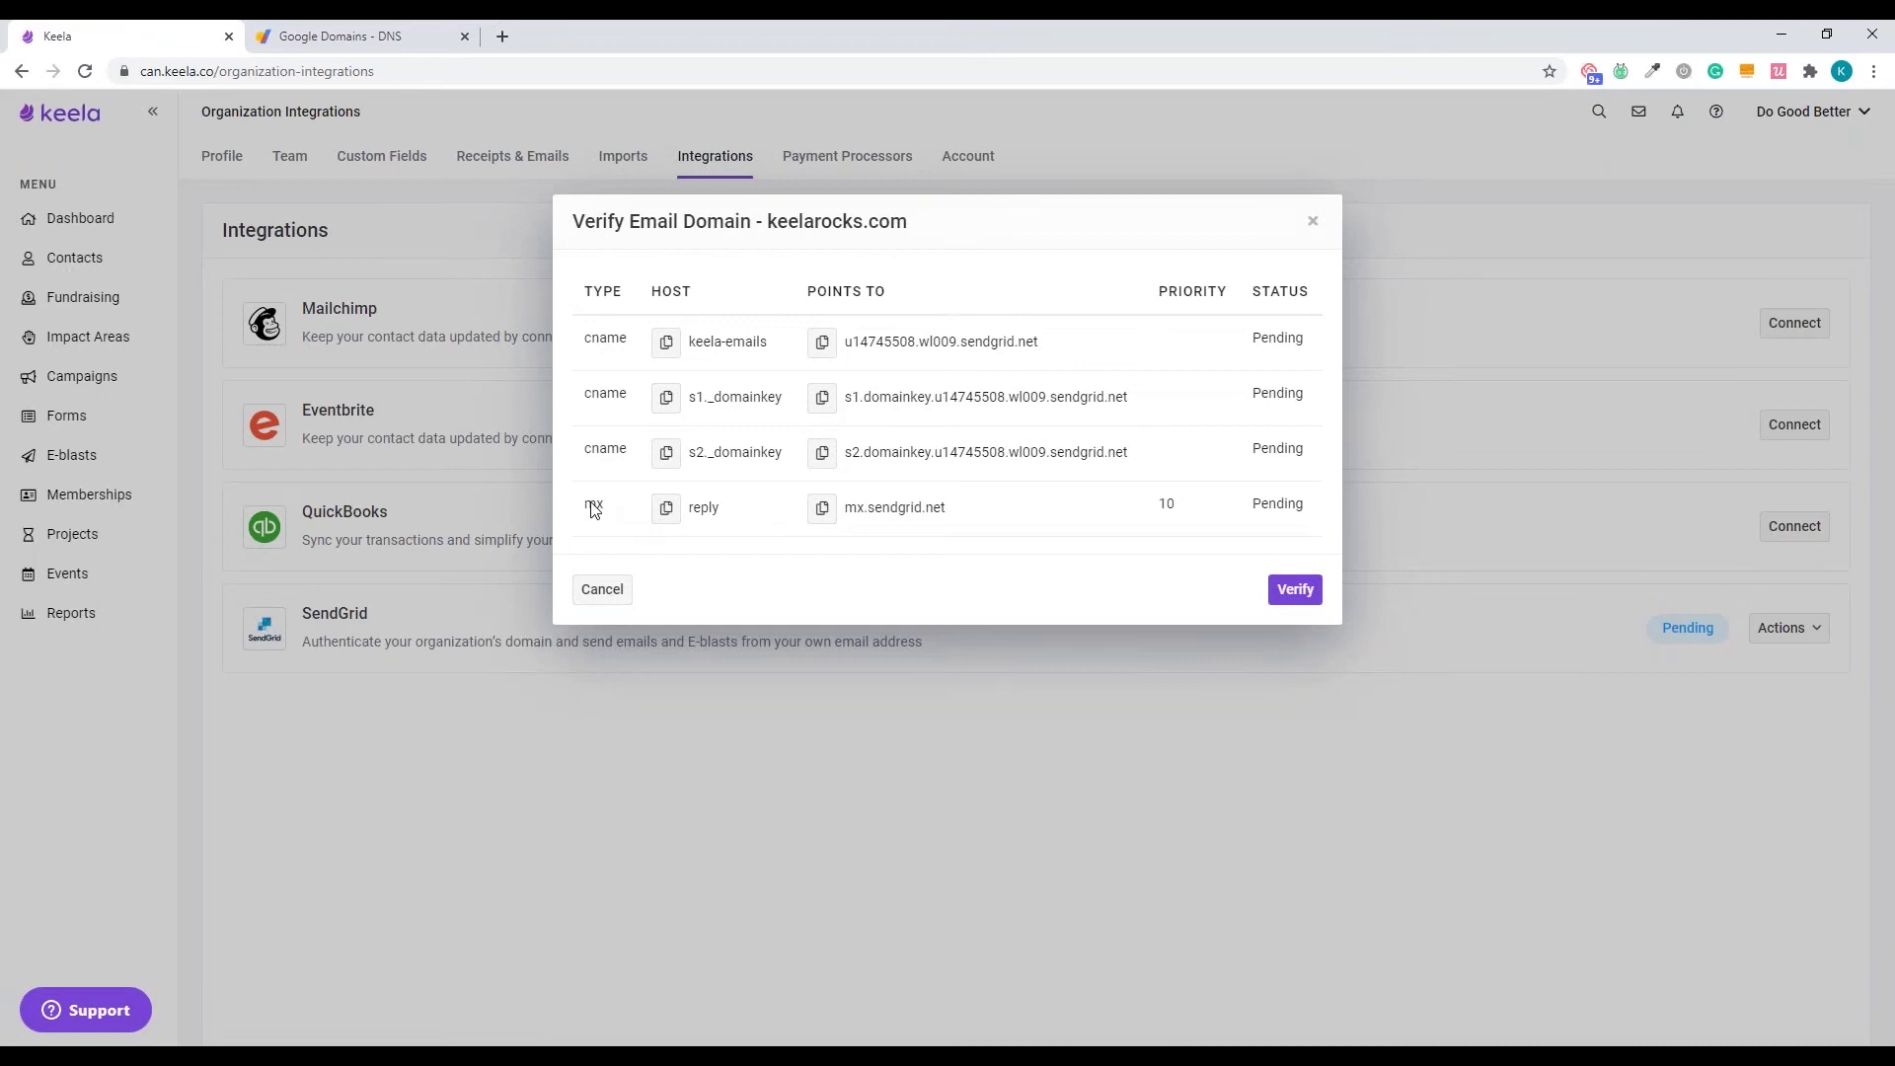
left_click(668, 512)
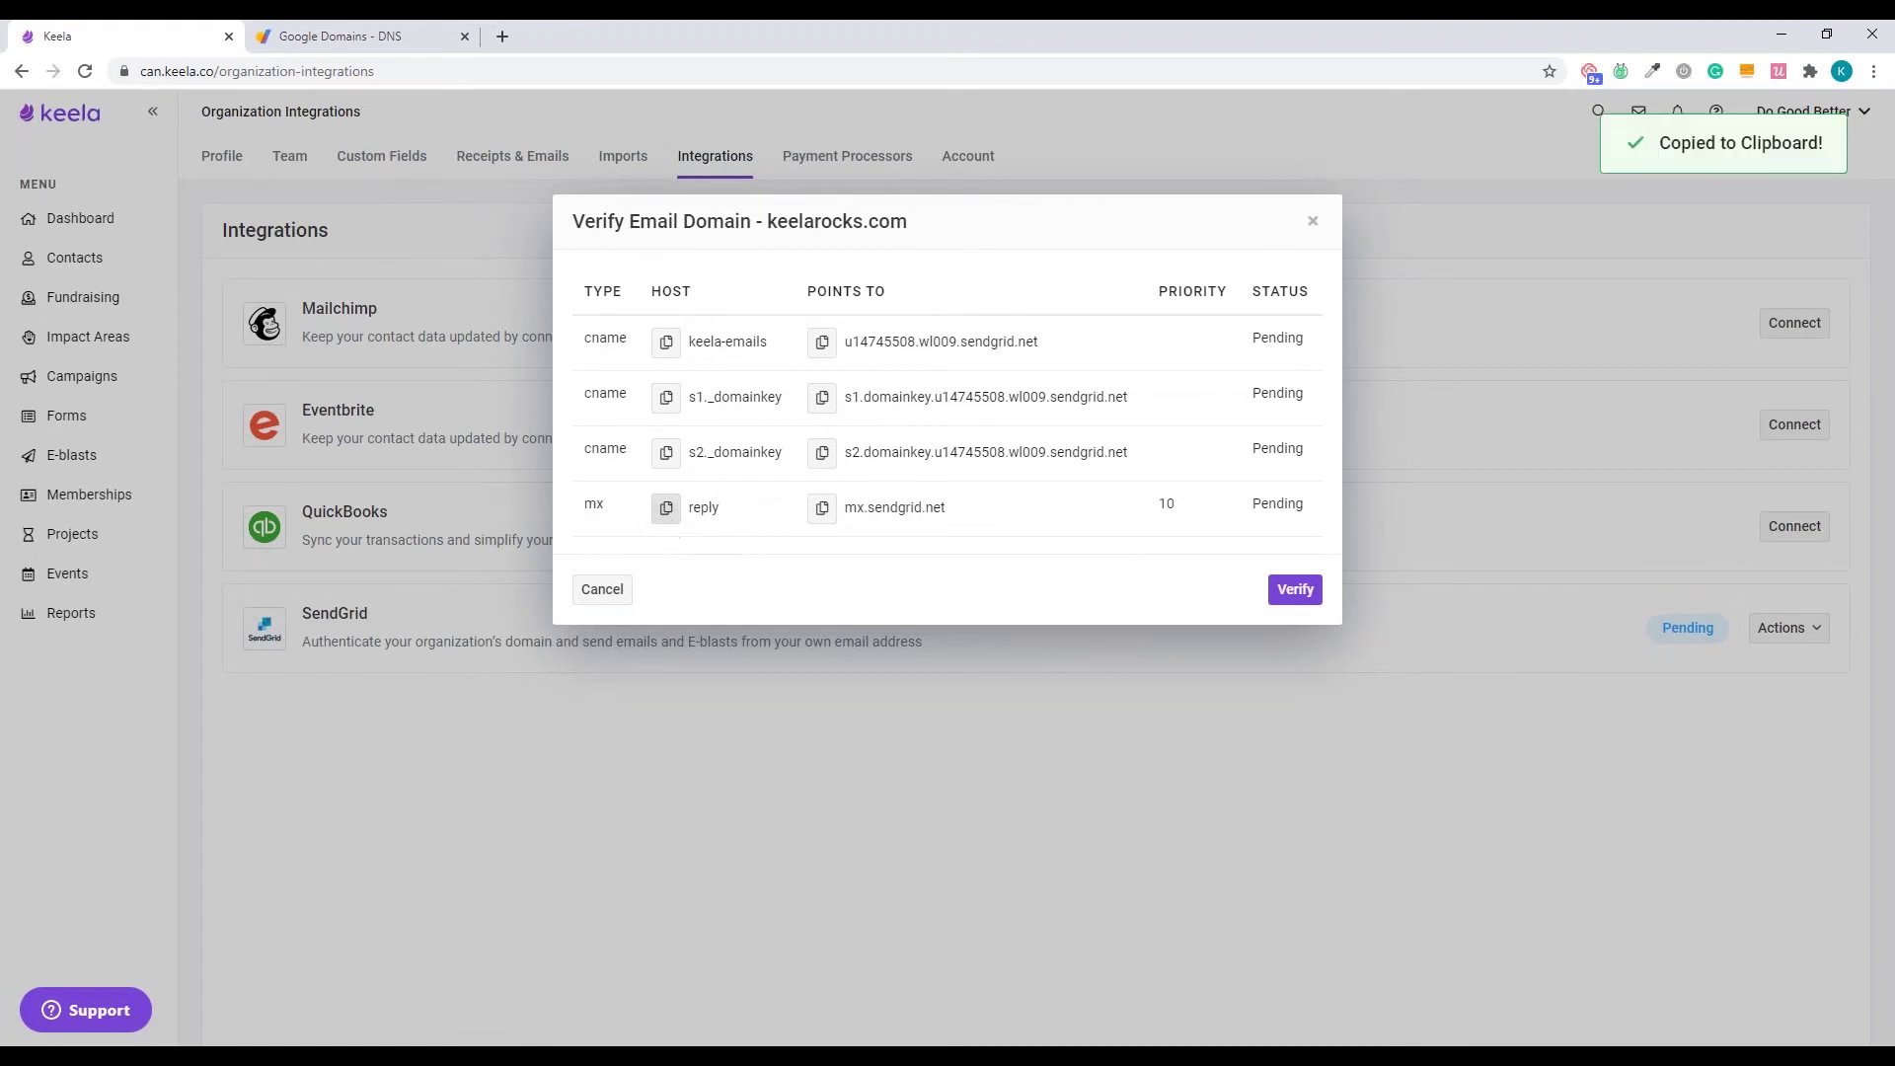
left_click(361, 35)
left_click(725, 706)
type("reply")
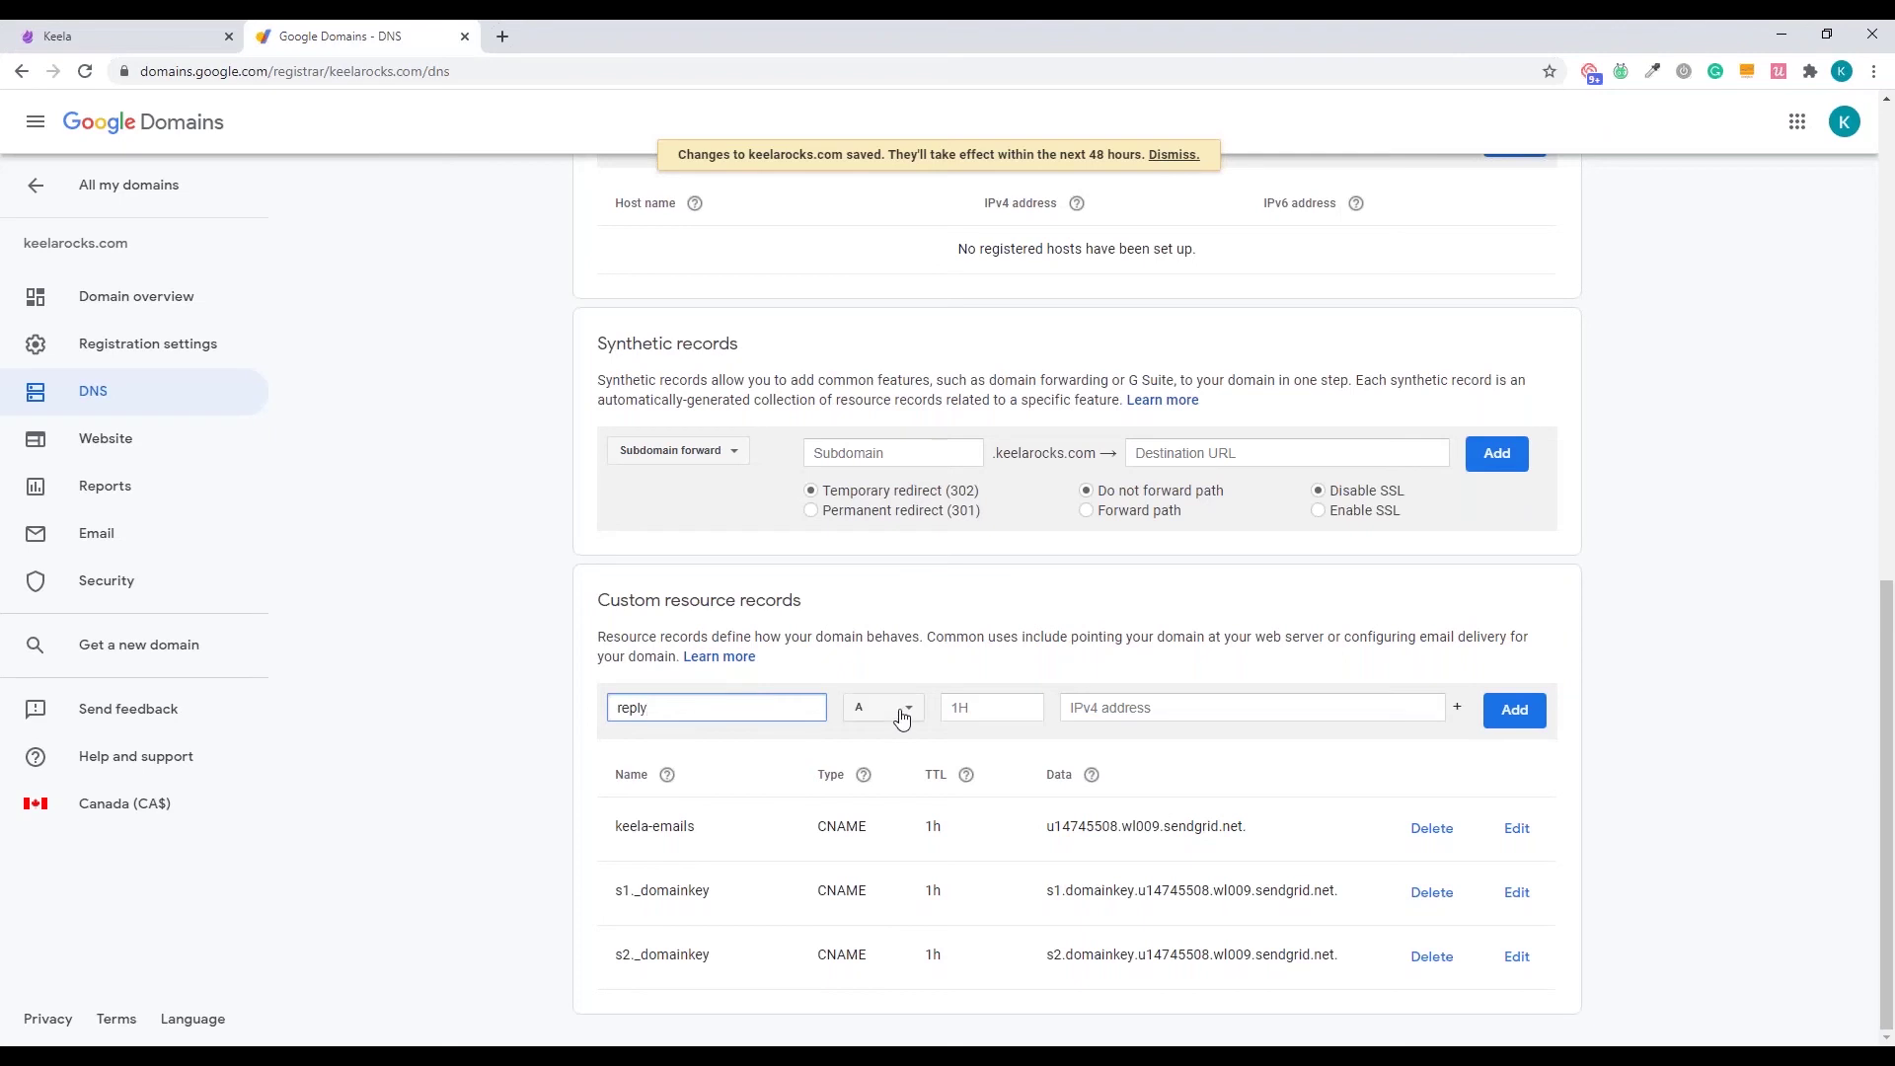
left_click(900, 711)
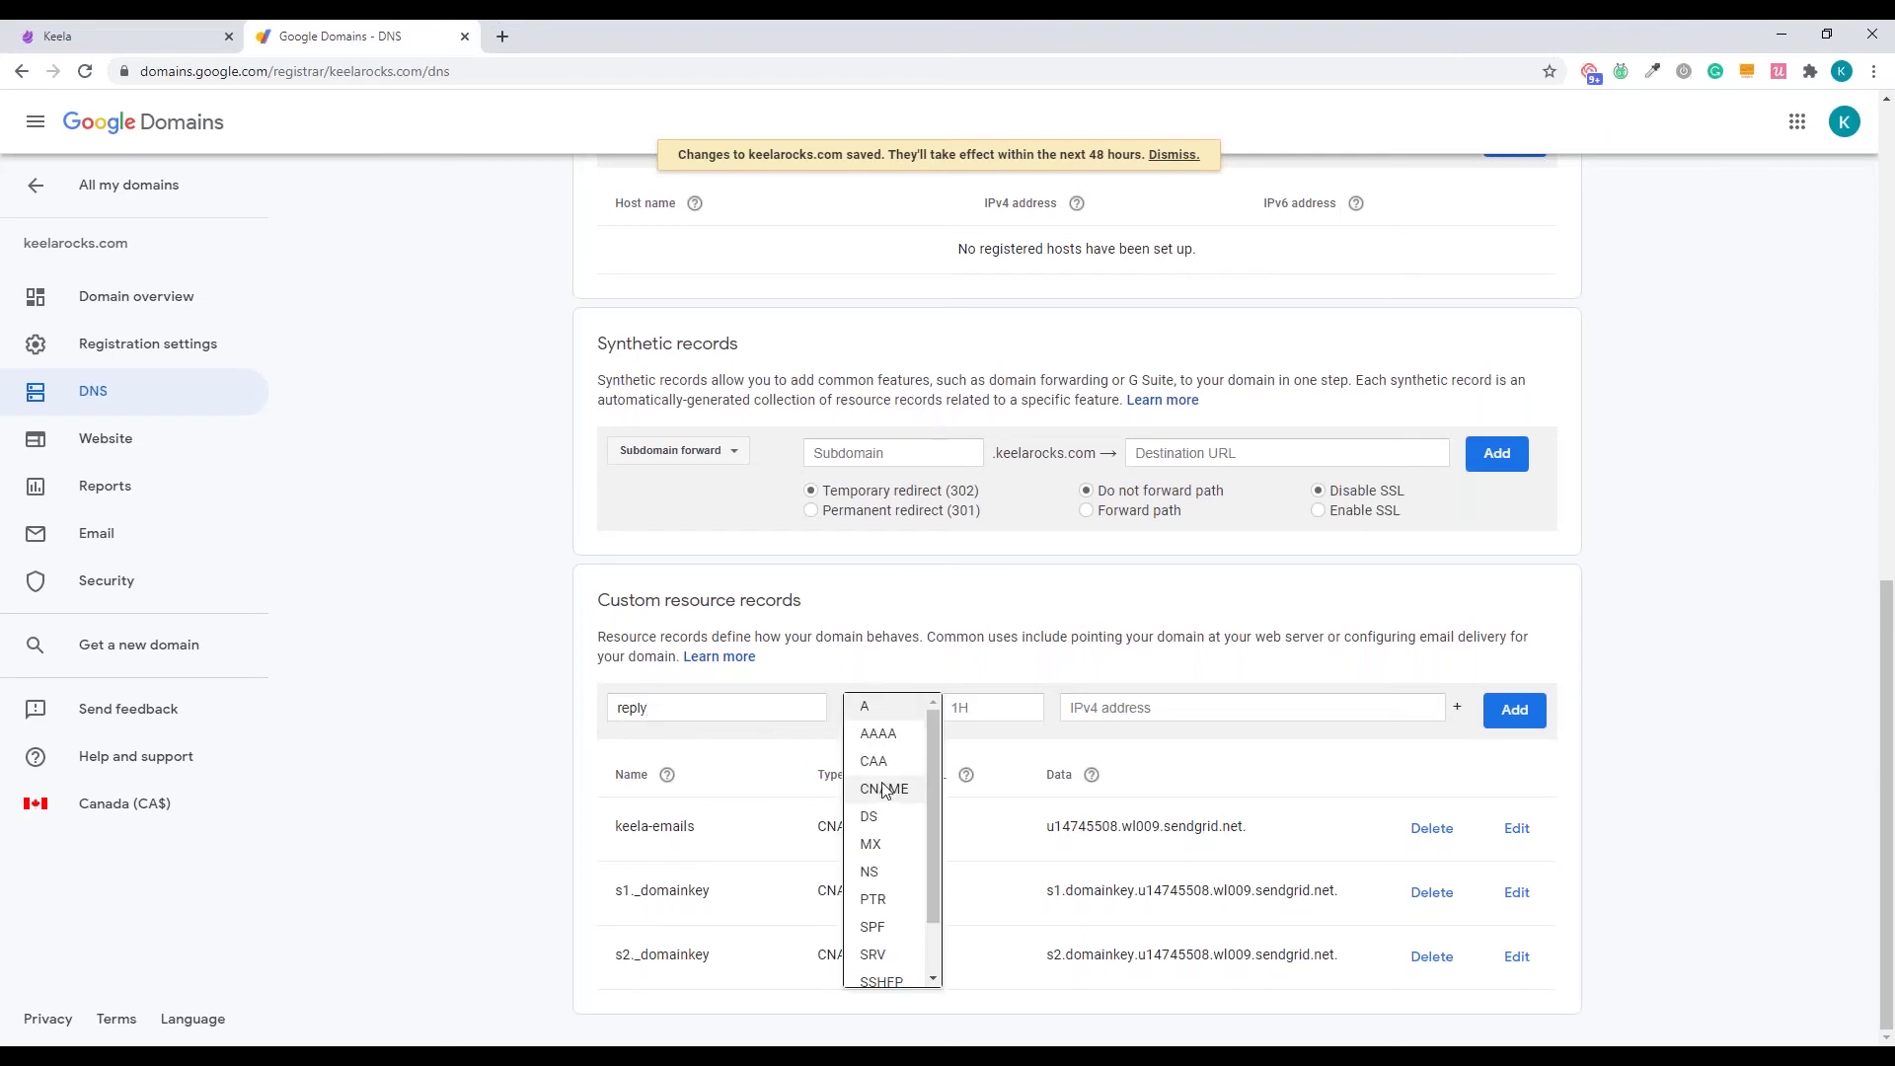
scroll(886, 790, "down", 1)
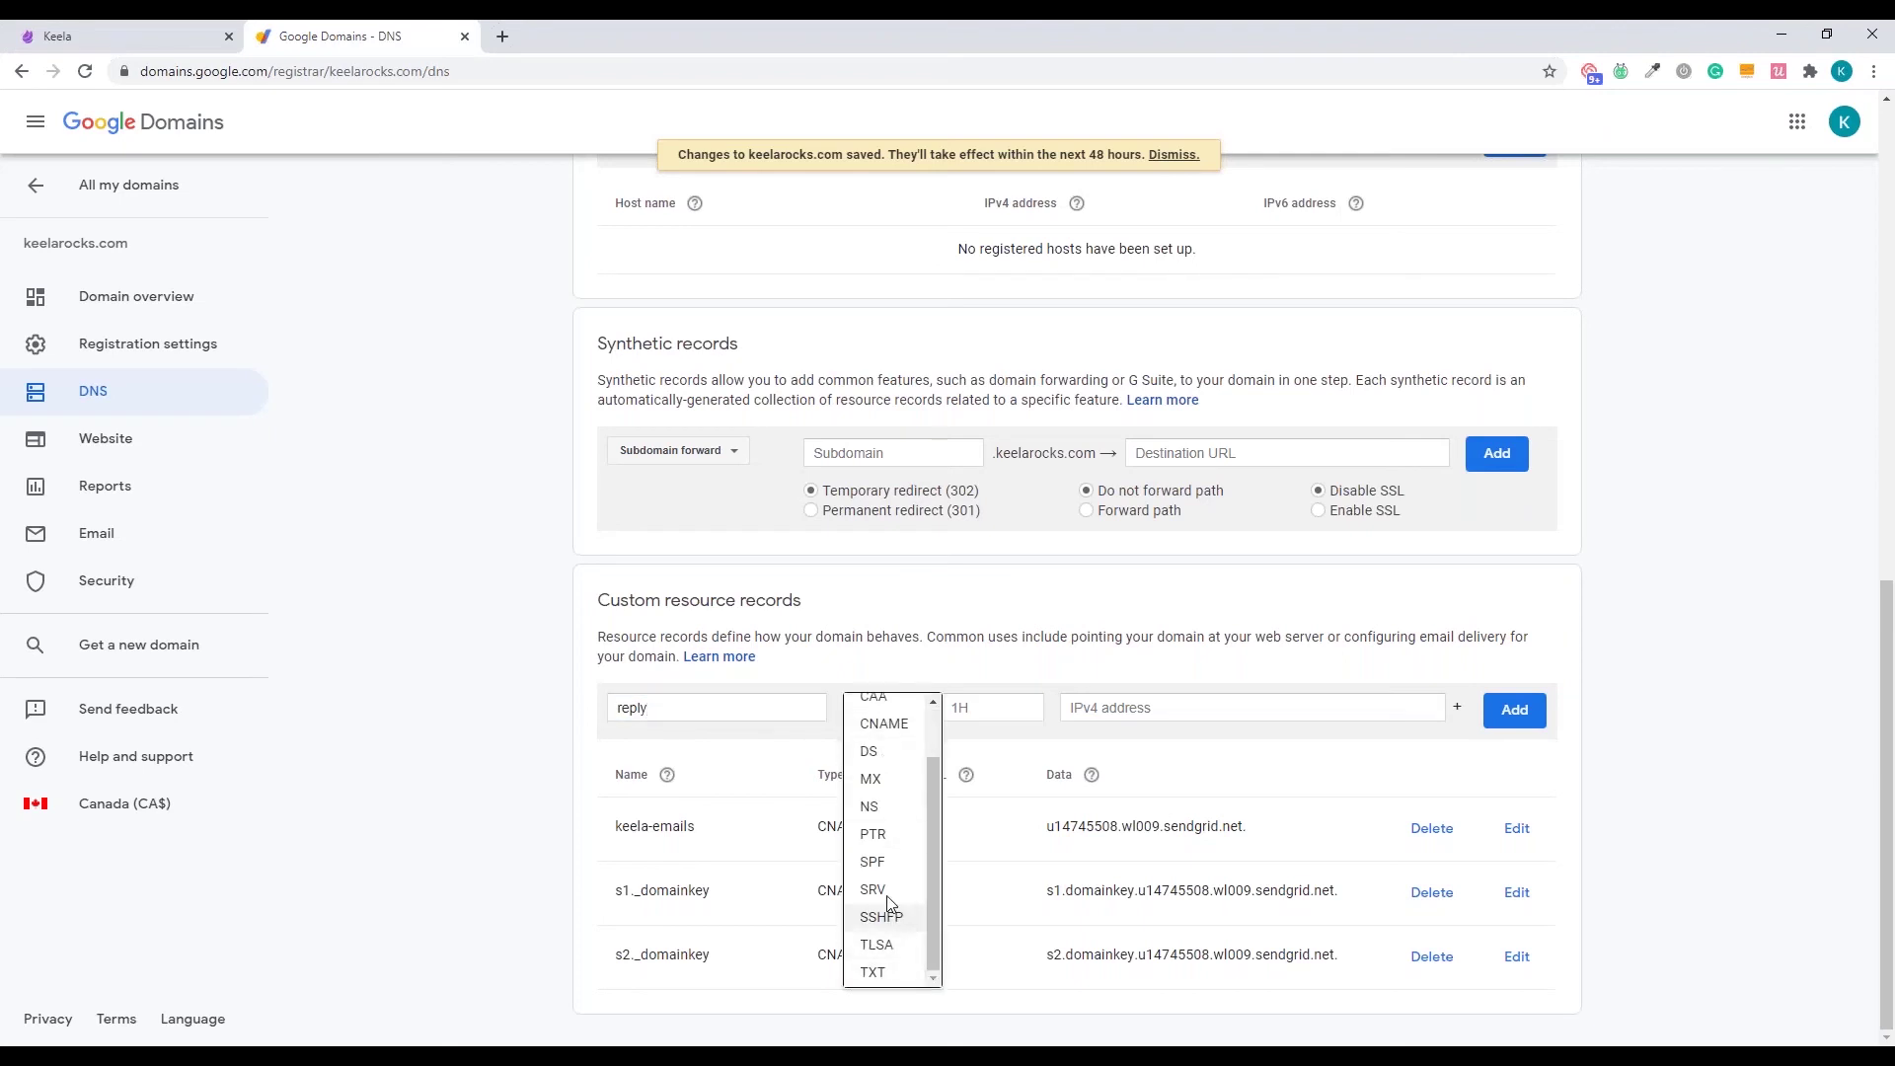
left_click(900, 780)
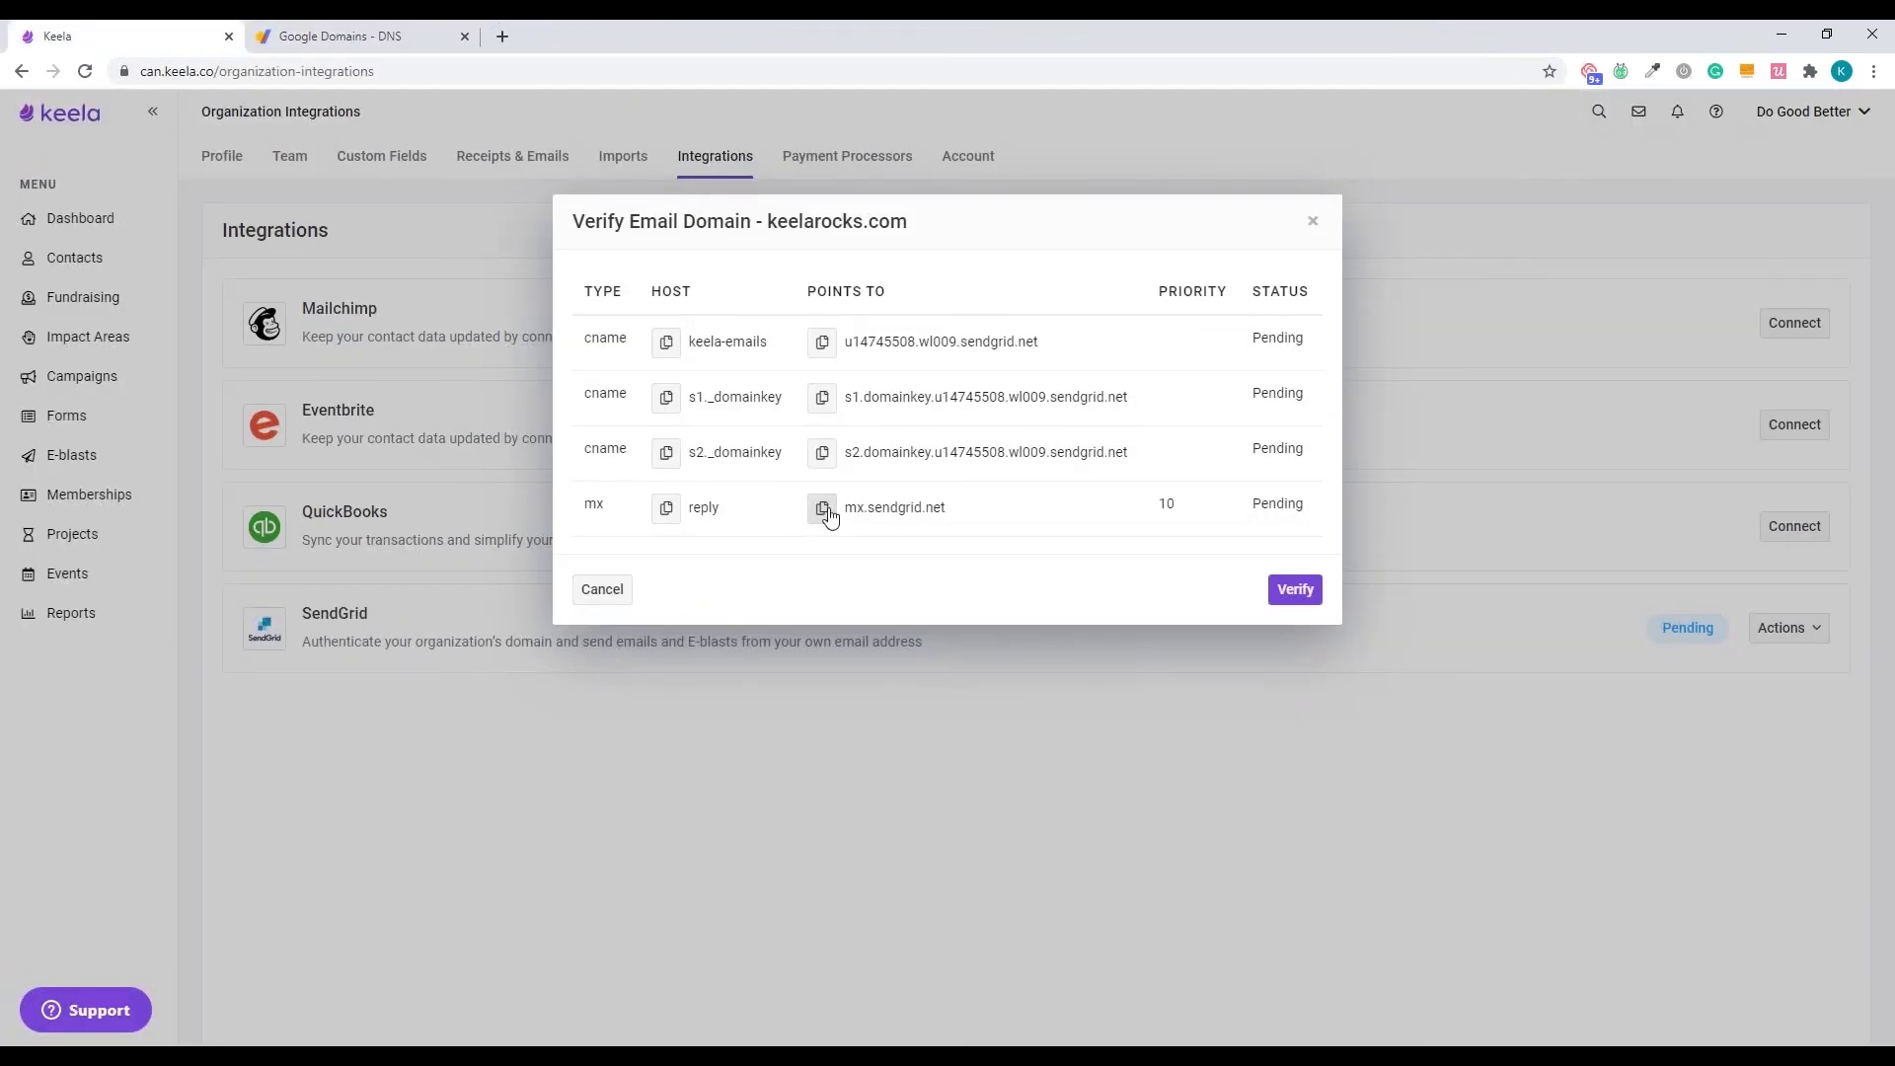
Set the mail server to mx.sendgrid.net, copied from Keela, and add the reply MX record
left_click(821, 508)
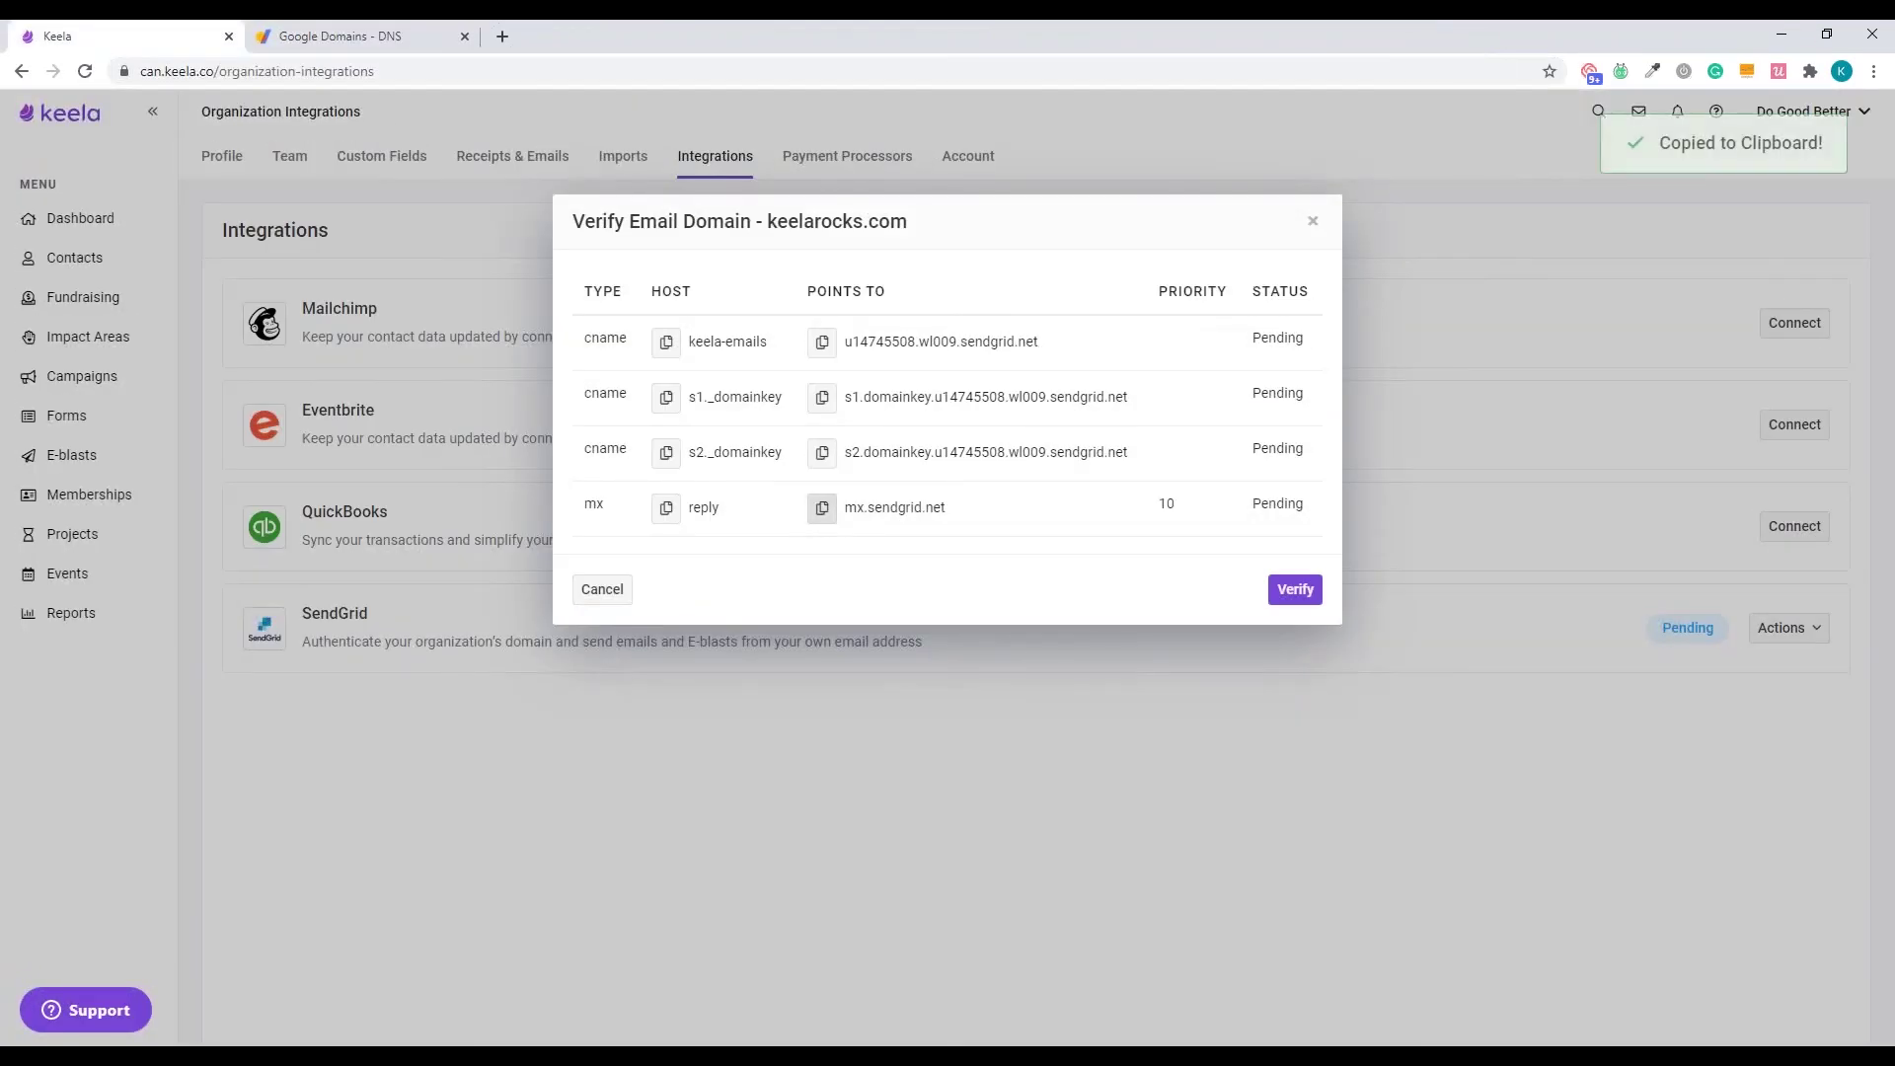
left_click(299, 36)
left_click(1165, 708)
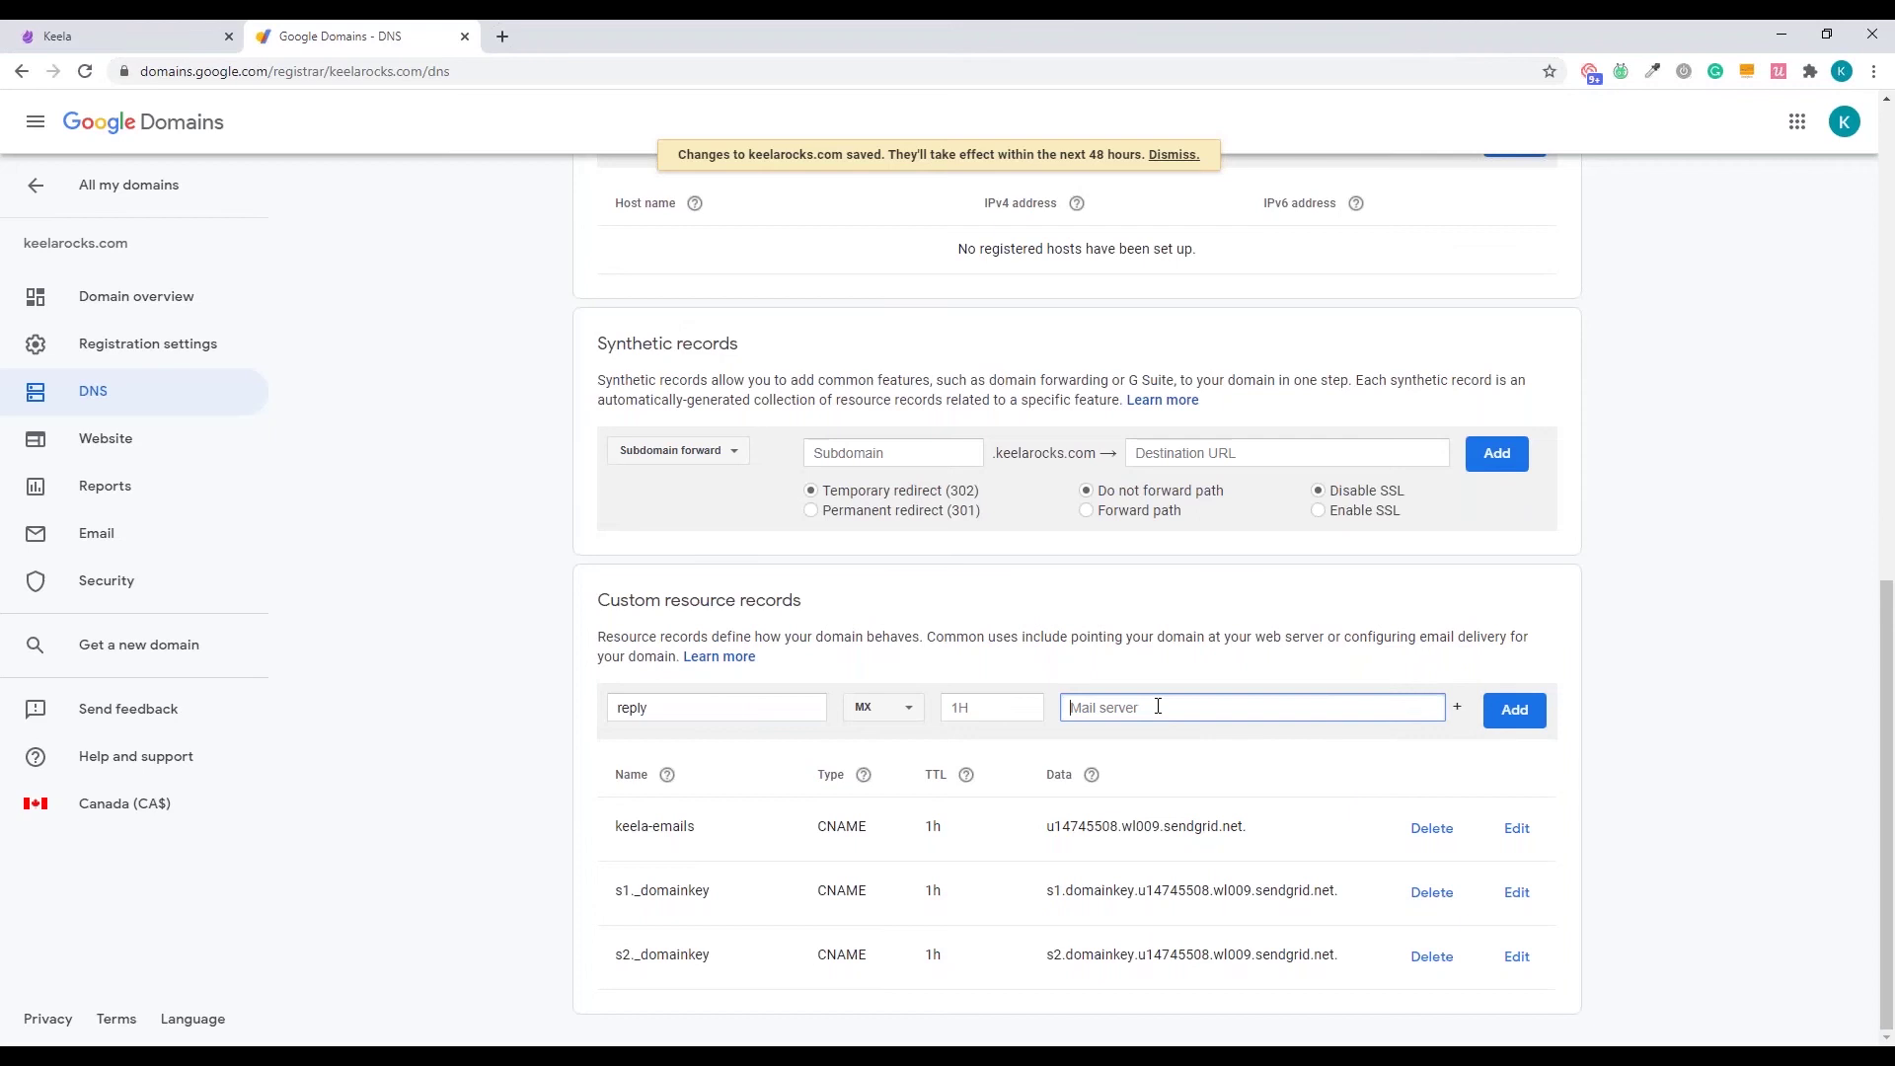
key("ctrl+v")
left_click(1513, 710)
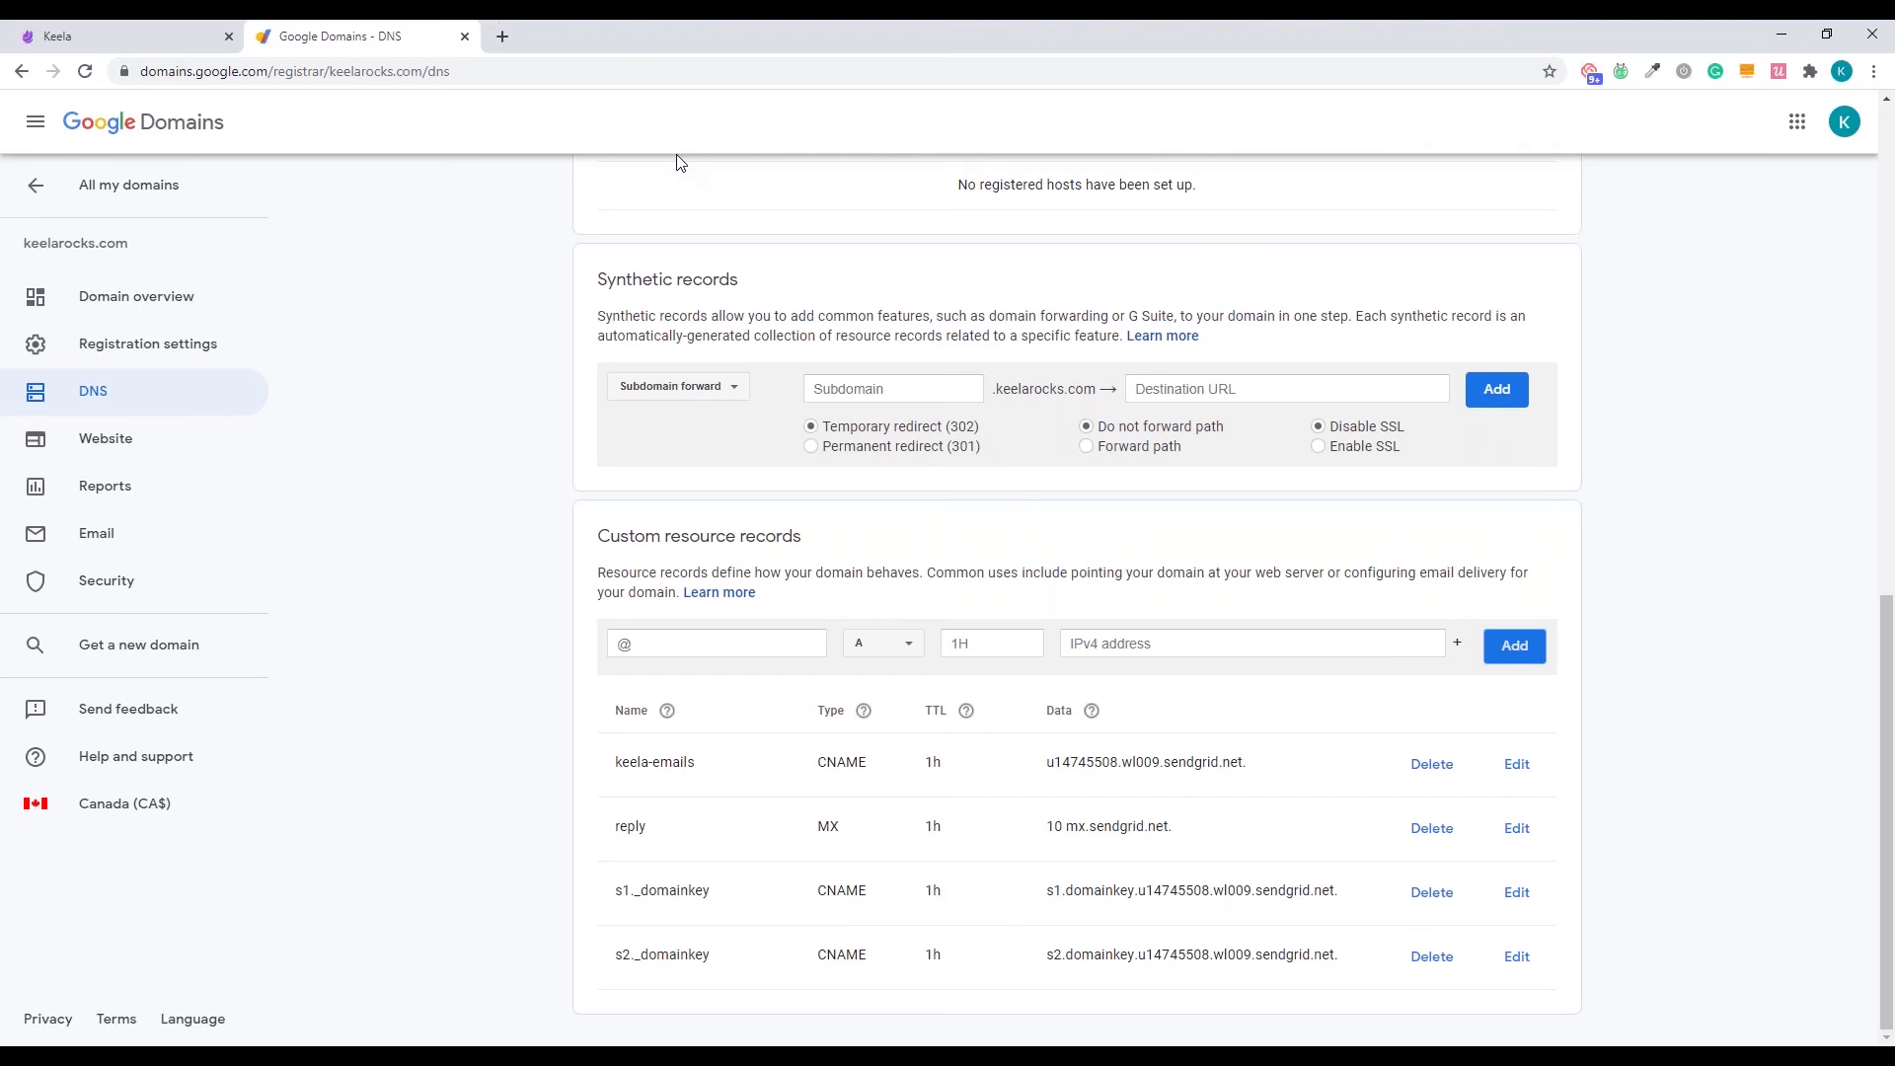
Close the Google Domains DNS tab with Ctrl+W to return to Keela's Integrations page
key("ctrl+w")
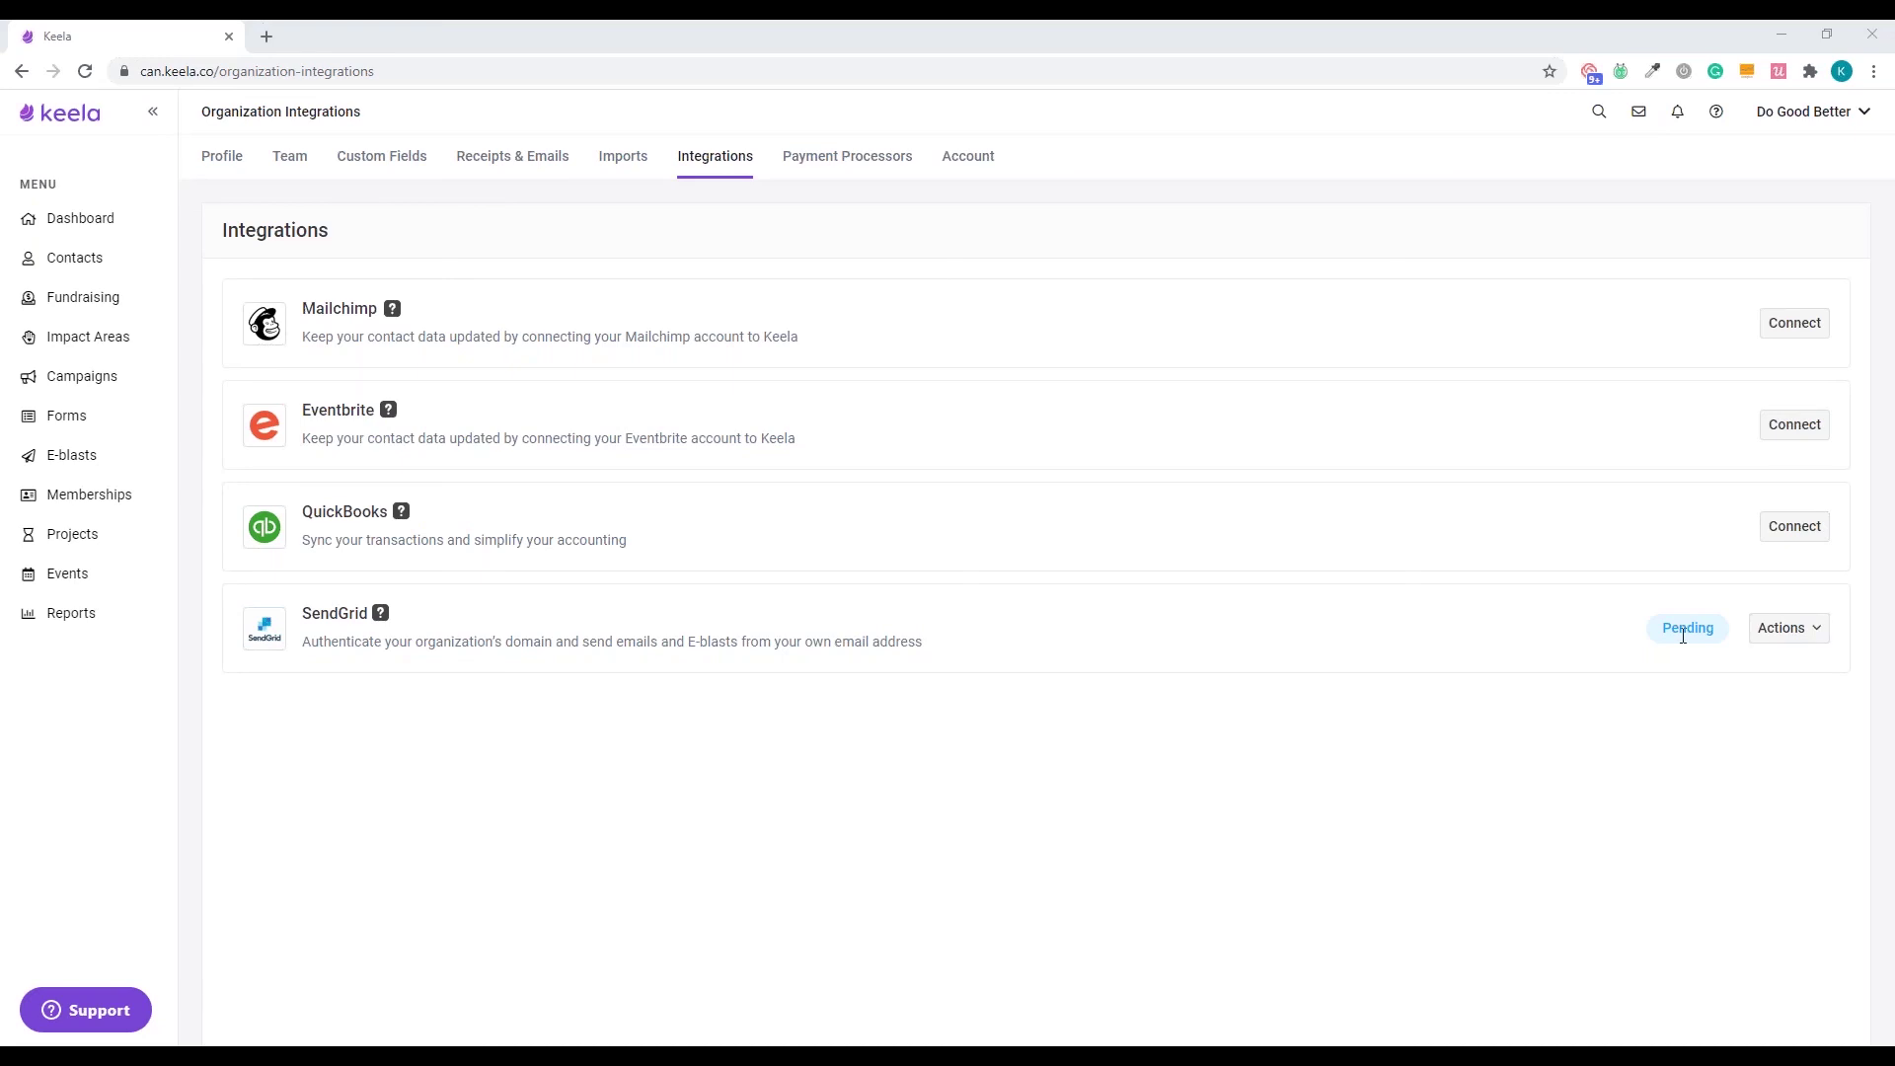
Verify the keelarocks.com DNS records from the SendGrid integration's actions so it shows Connected
left_click(1785, 628)
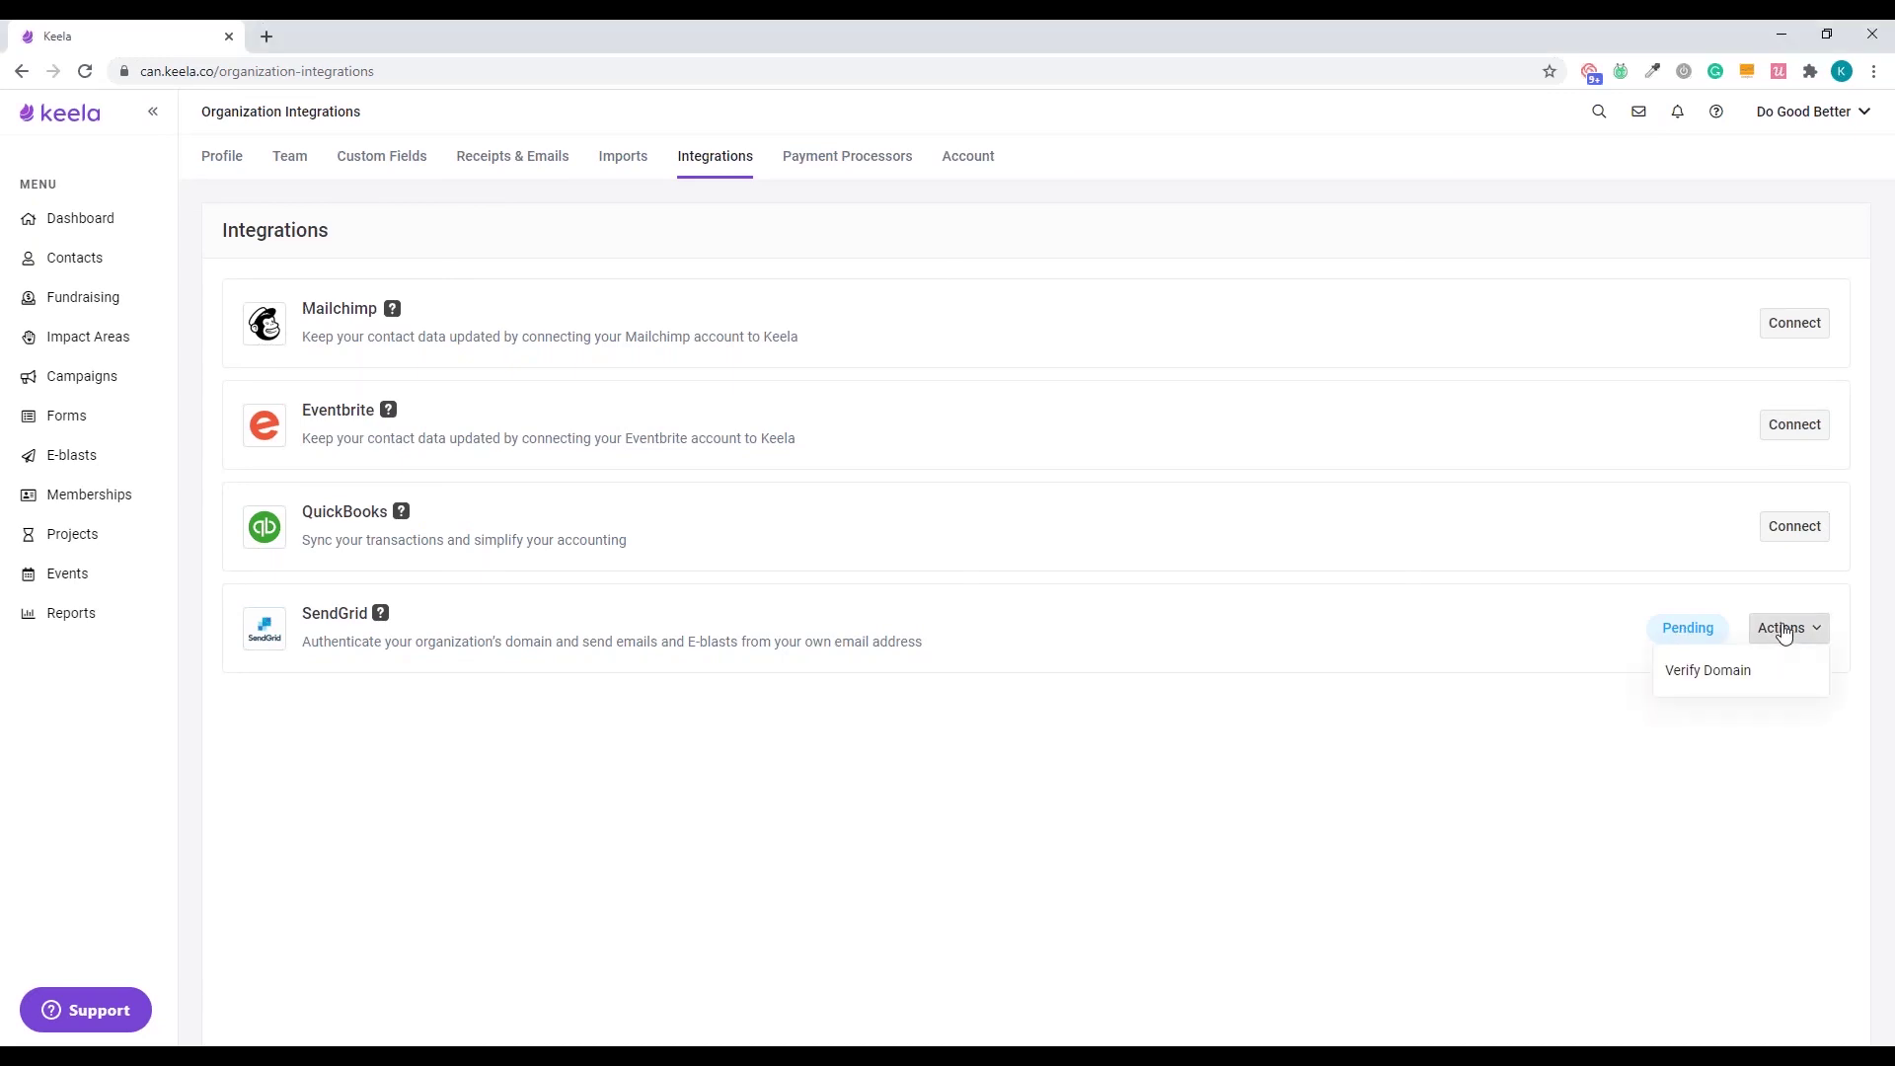
left_click(1747, 673)
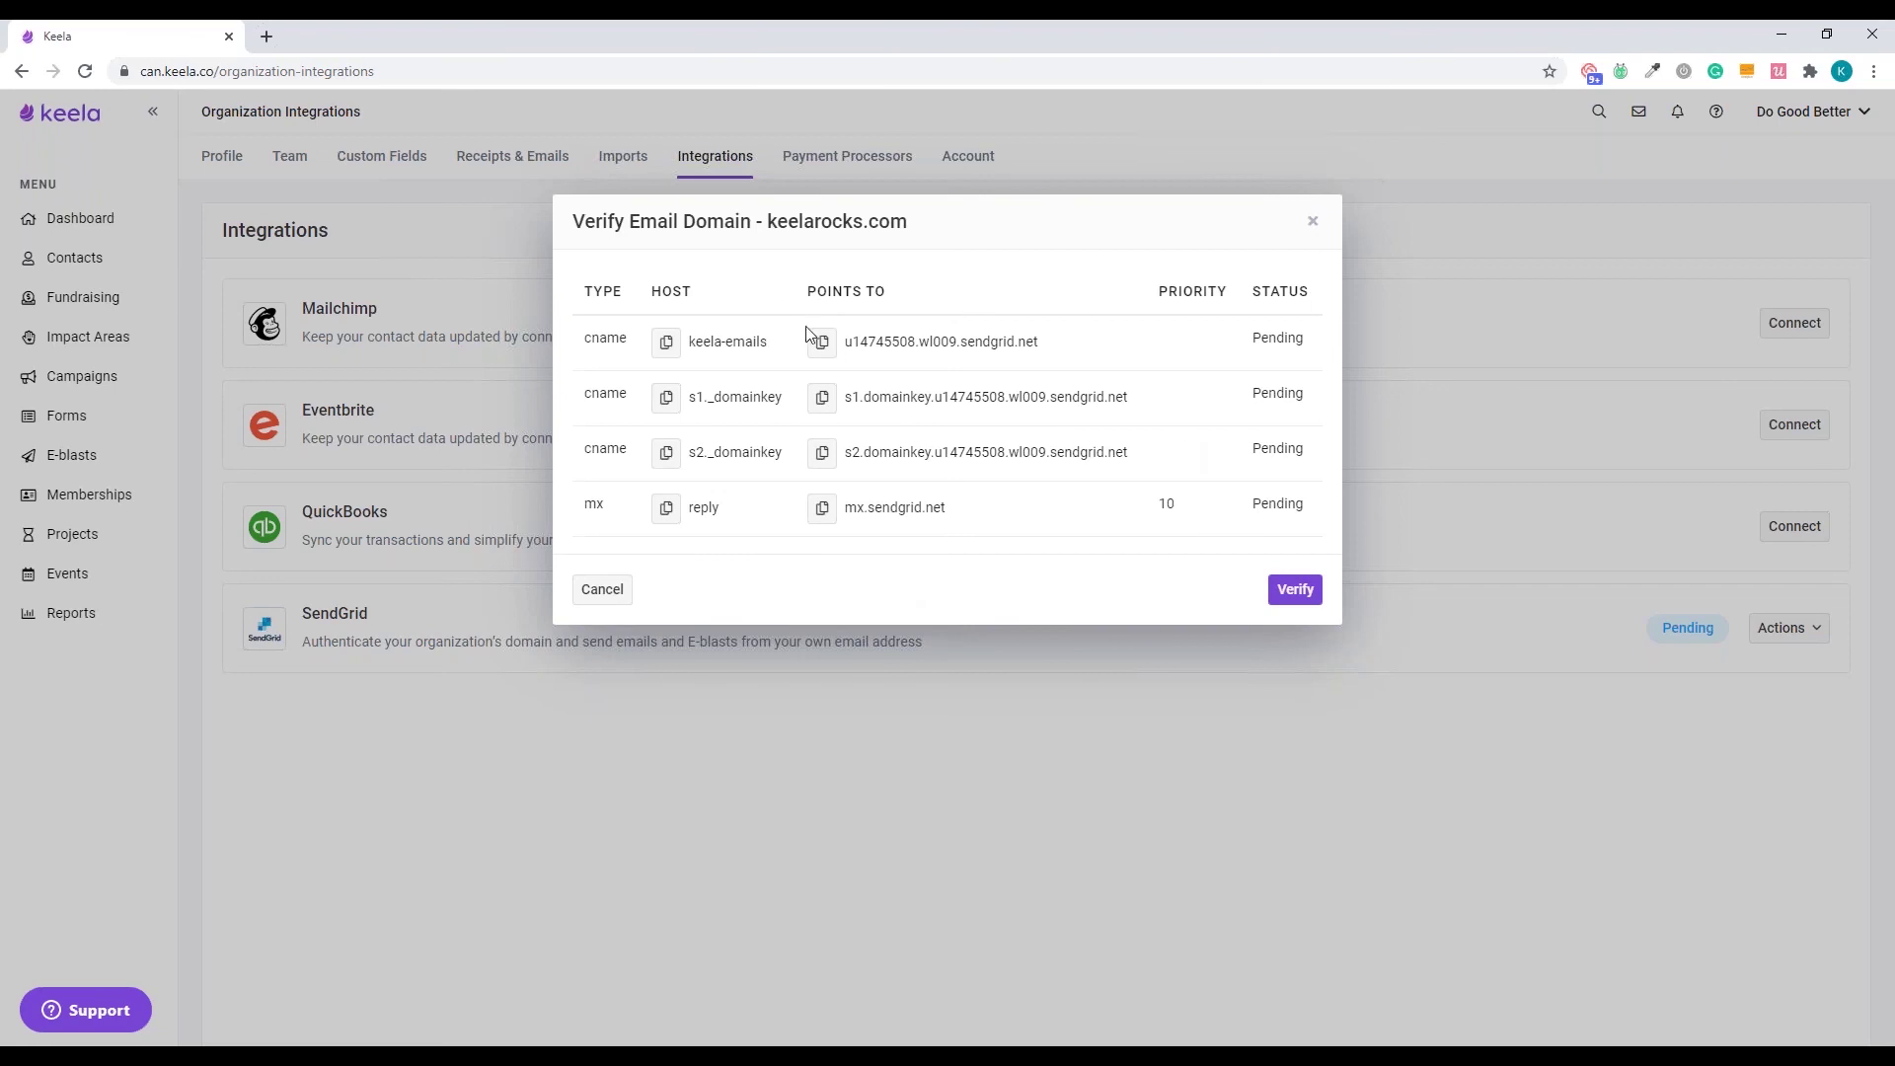
left_click(1299, 590)
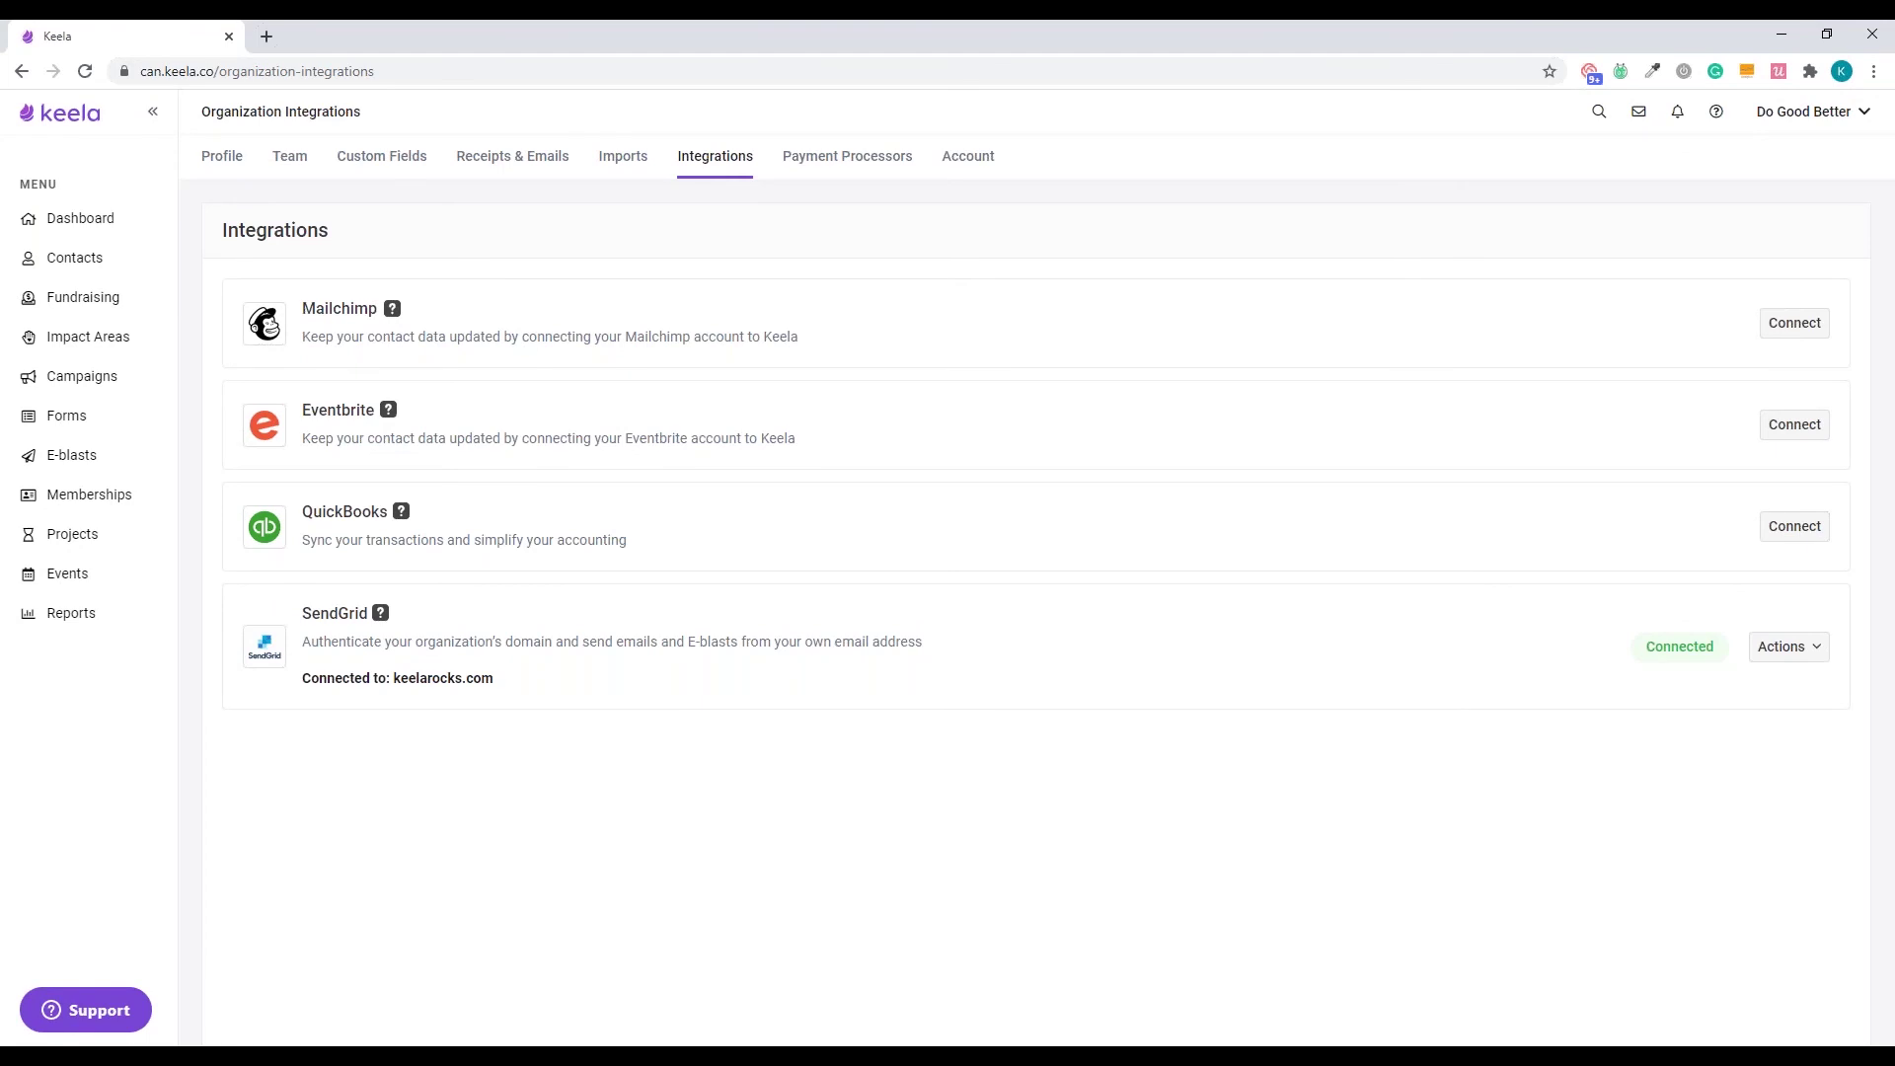
left_click_drag(504, 680, 394, 681)
left_click(472, 681)
left_click(225, 164)
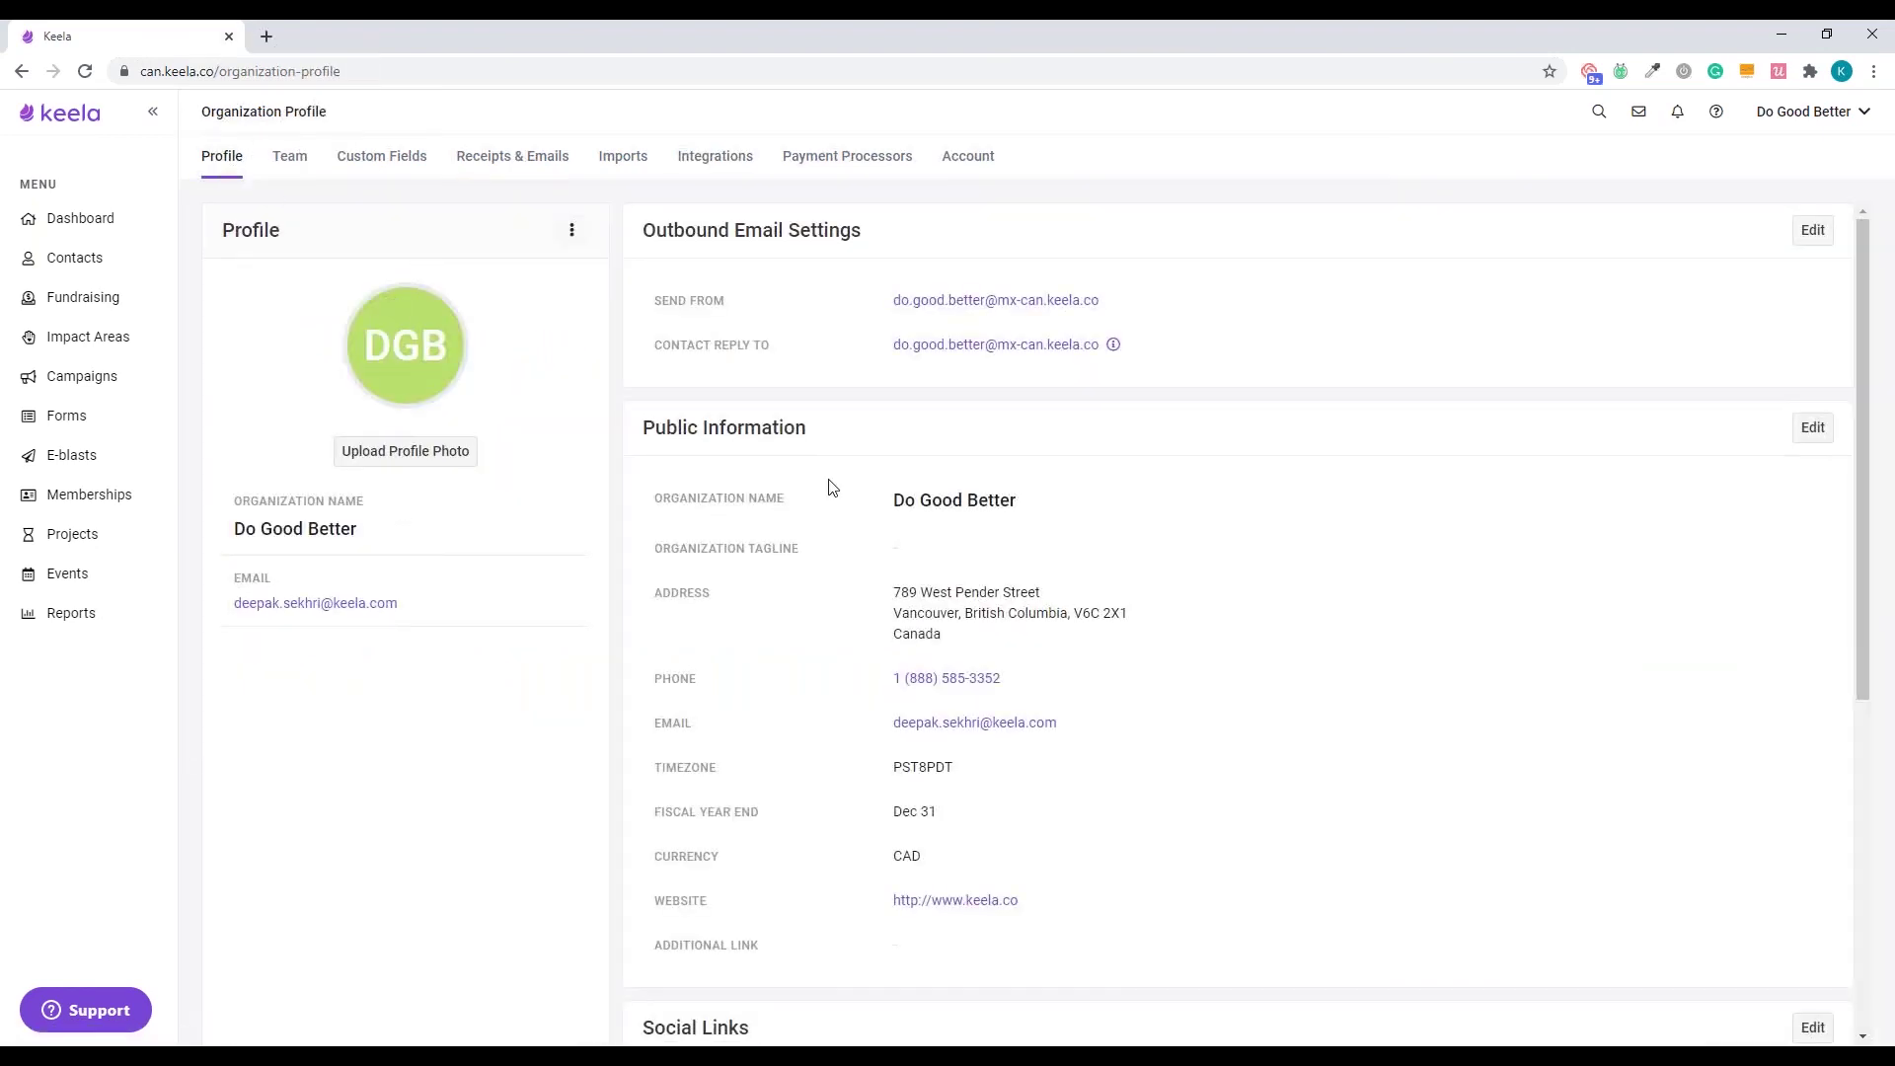
left_click(1810, 233)
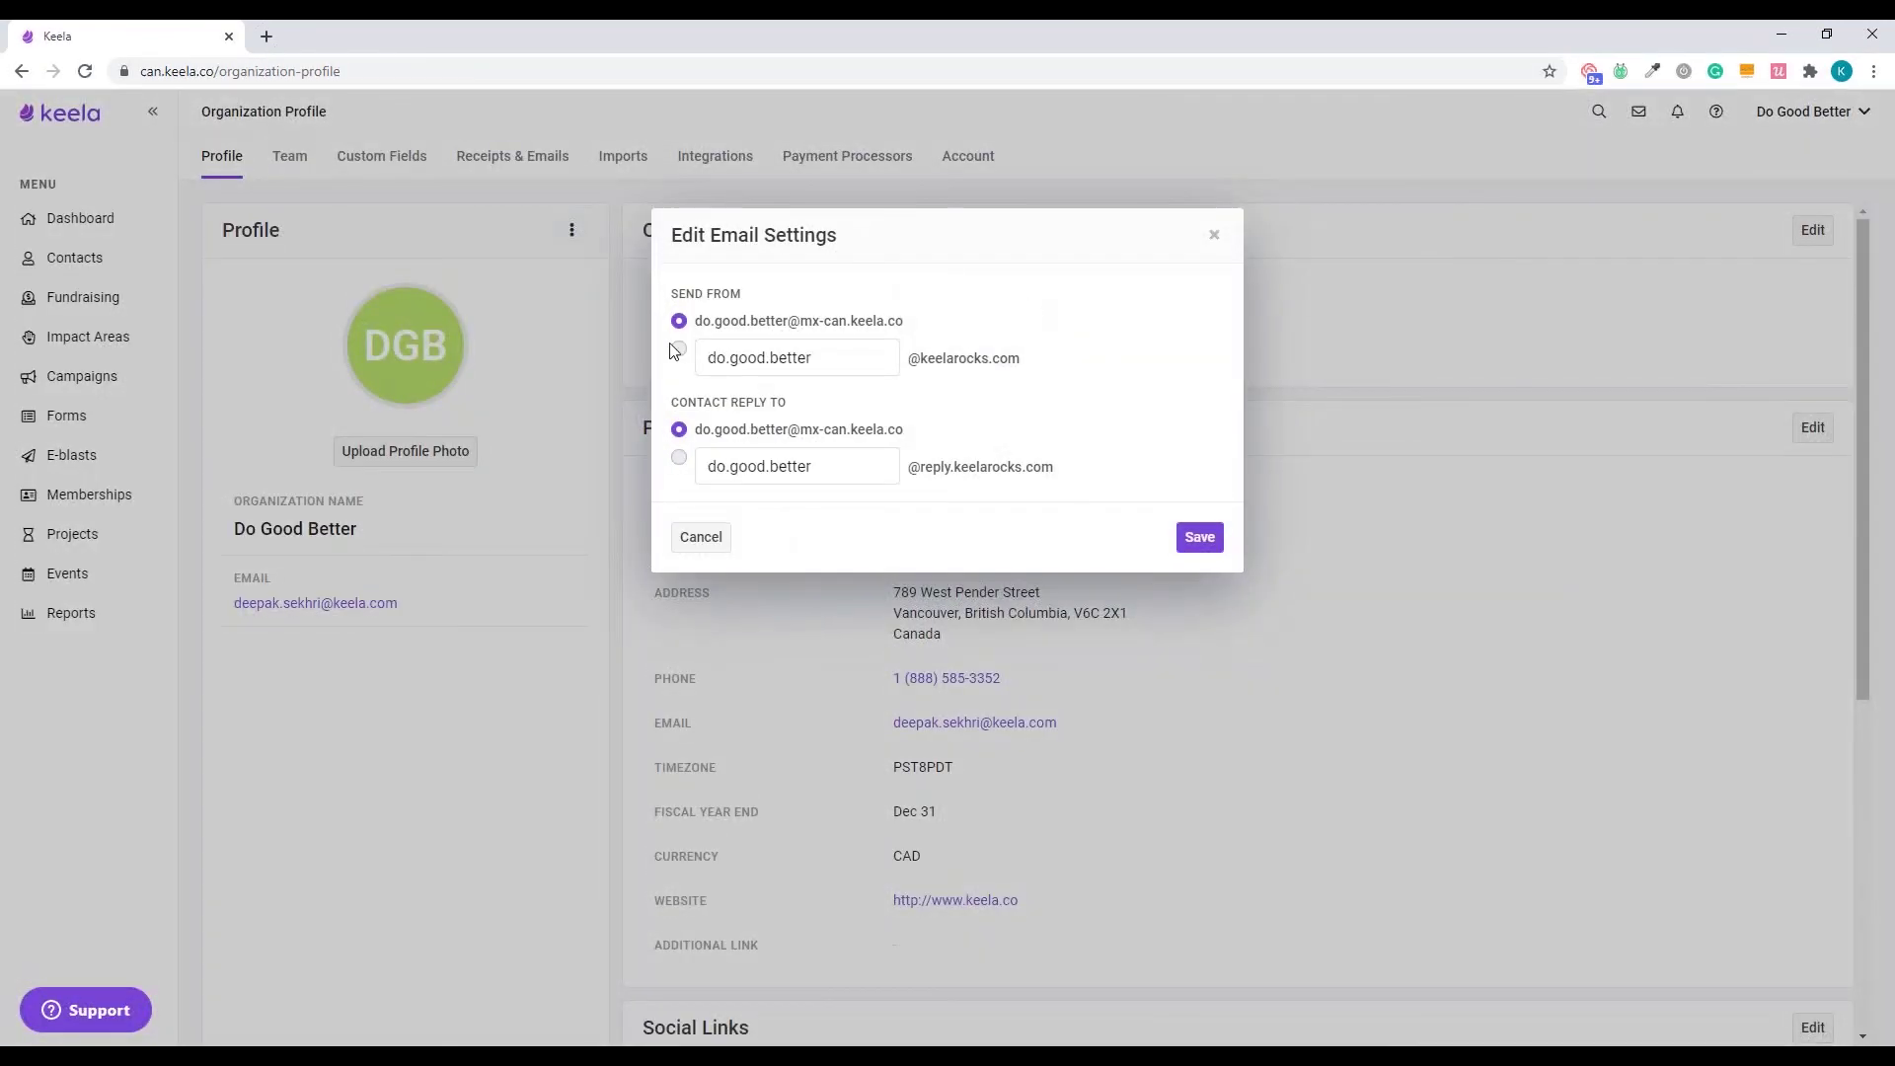
left_click(679, 353)
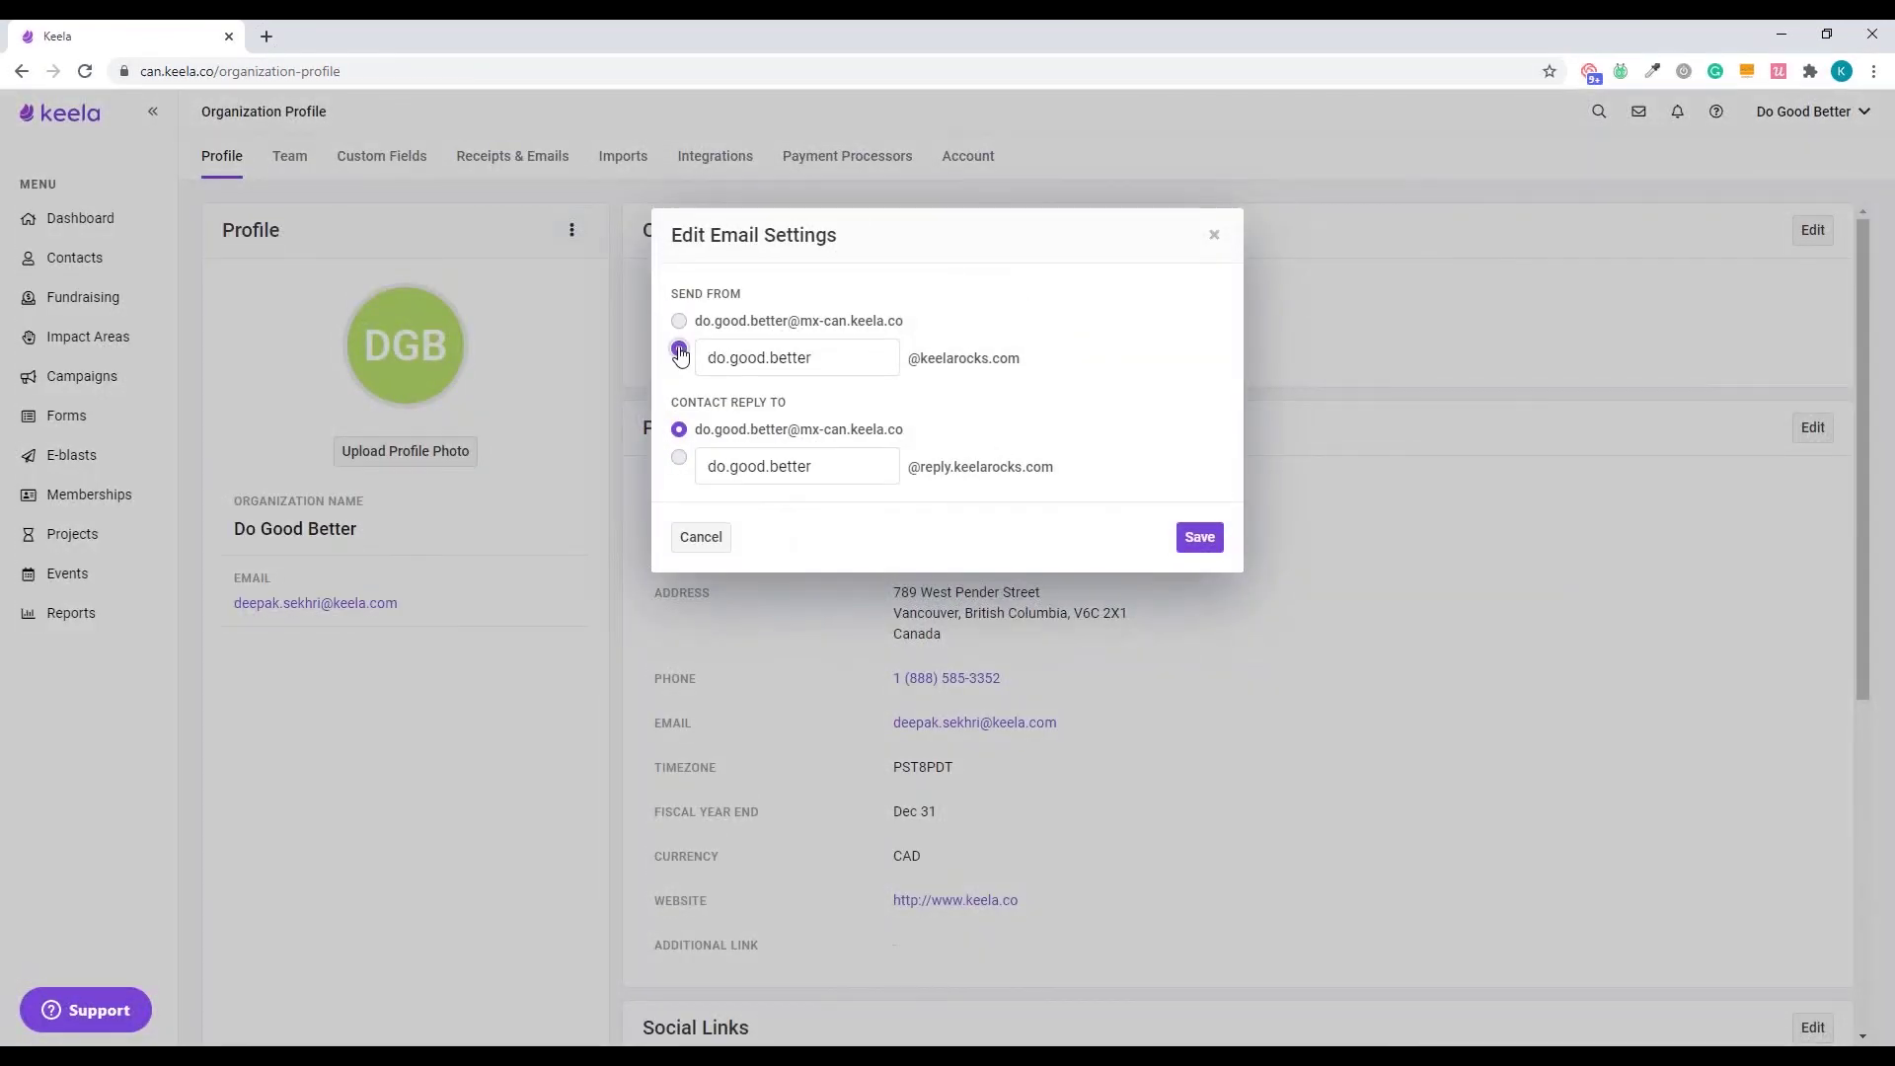
left_click(681, 460)
left_click(1199, 539)
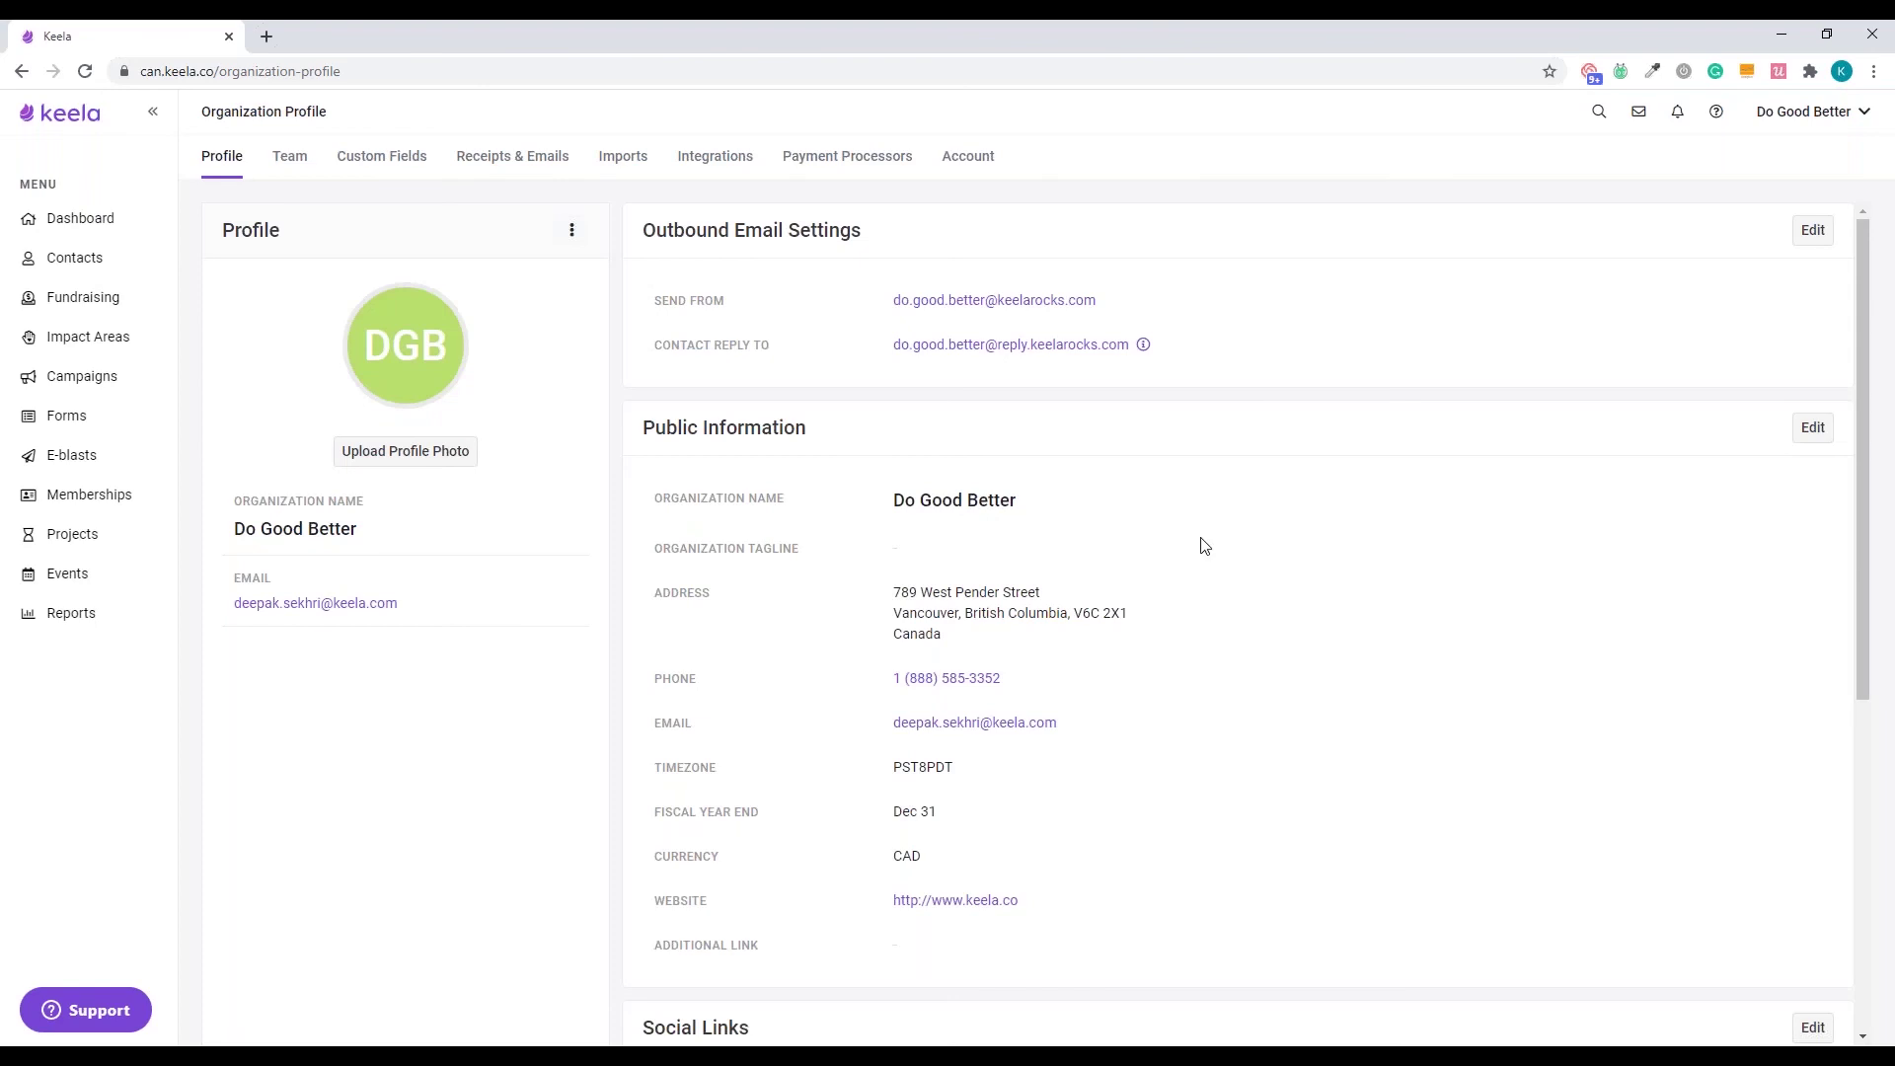
left_click(1806, 116)
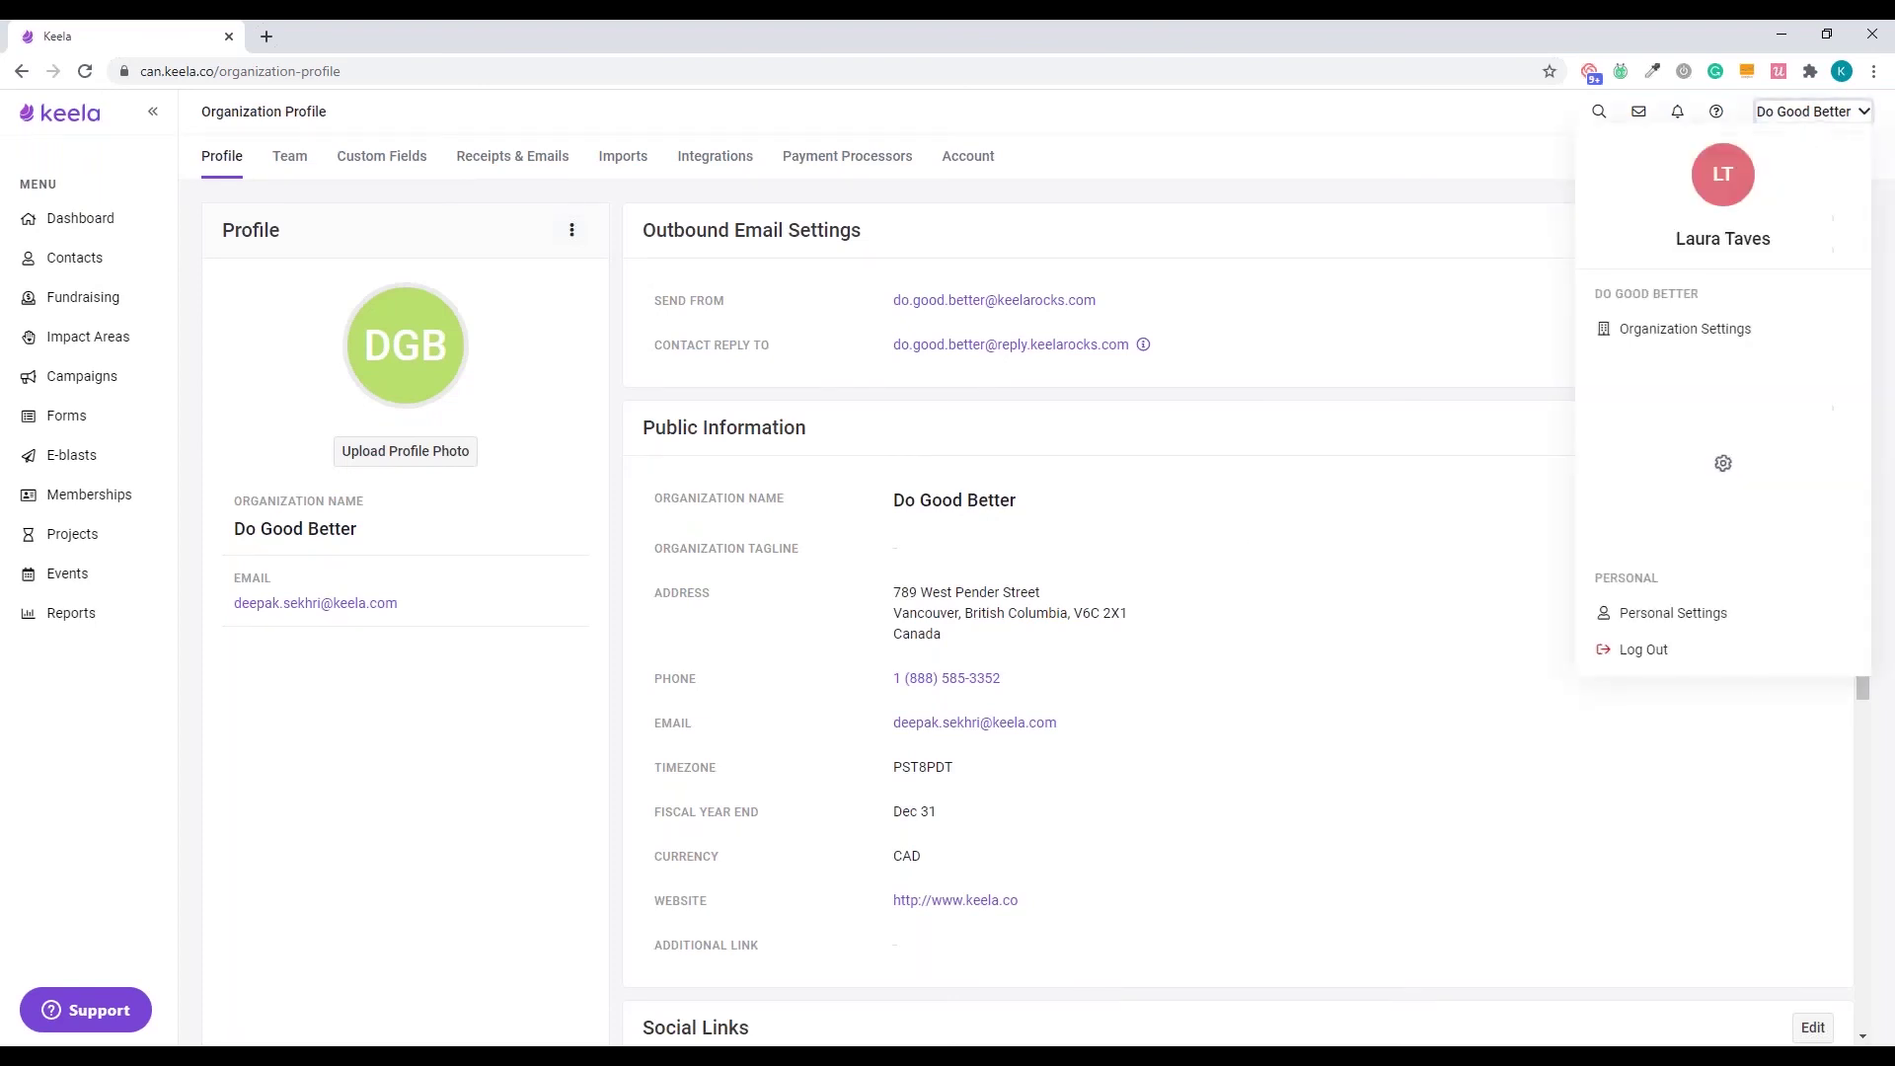
left_click(1695, 612)
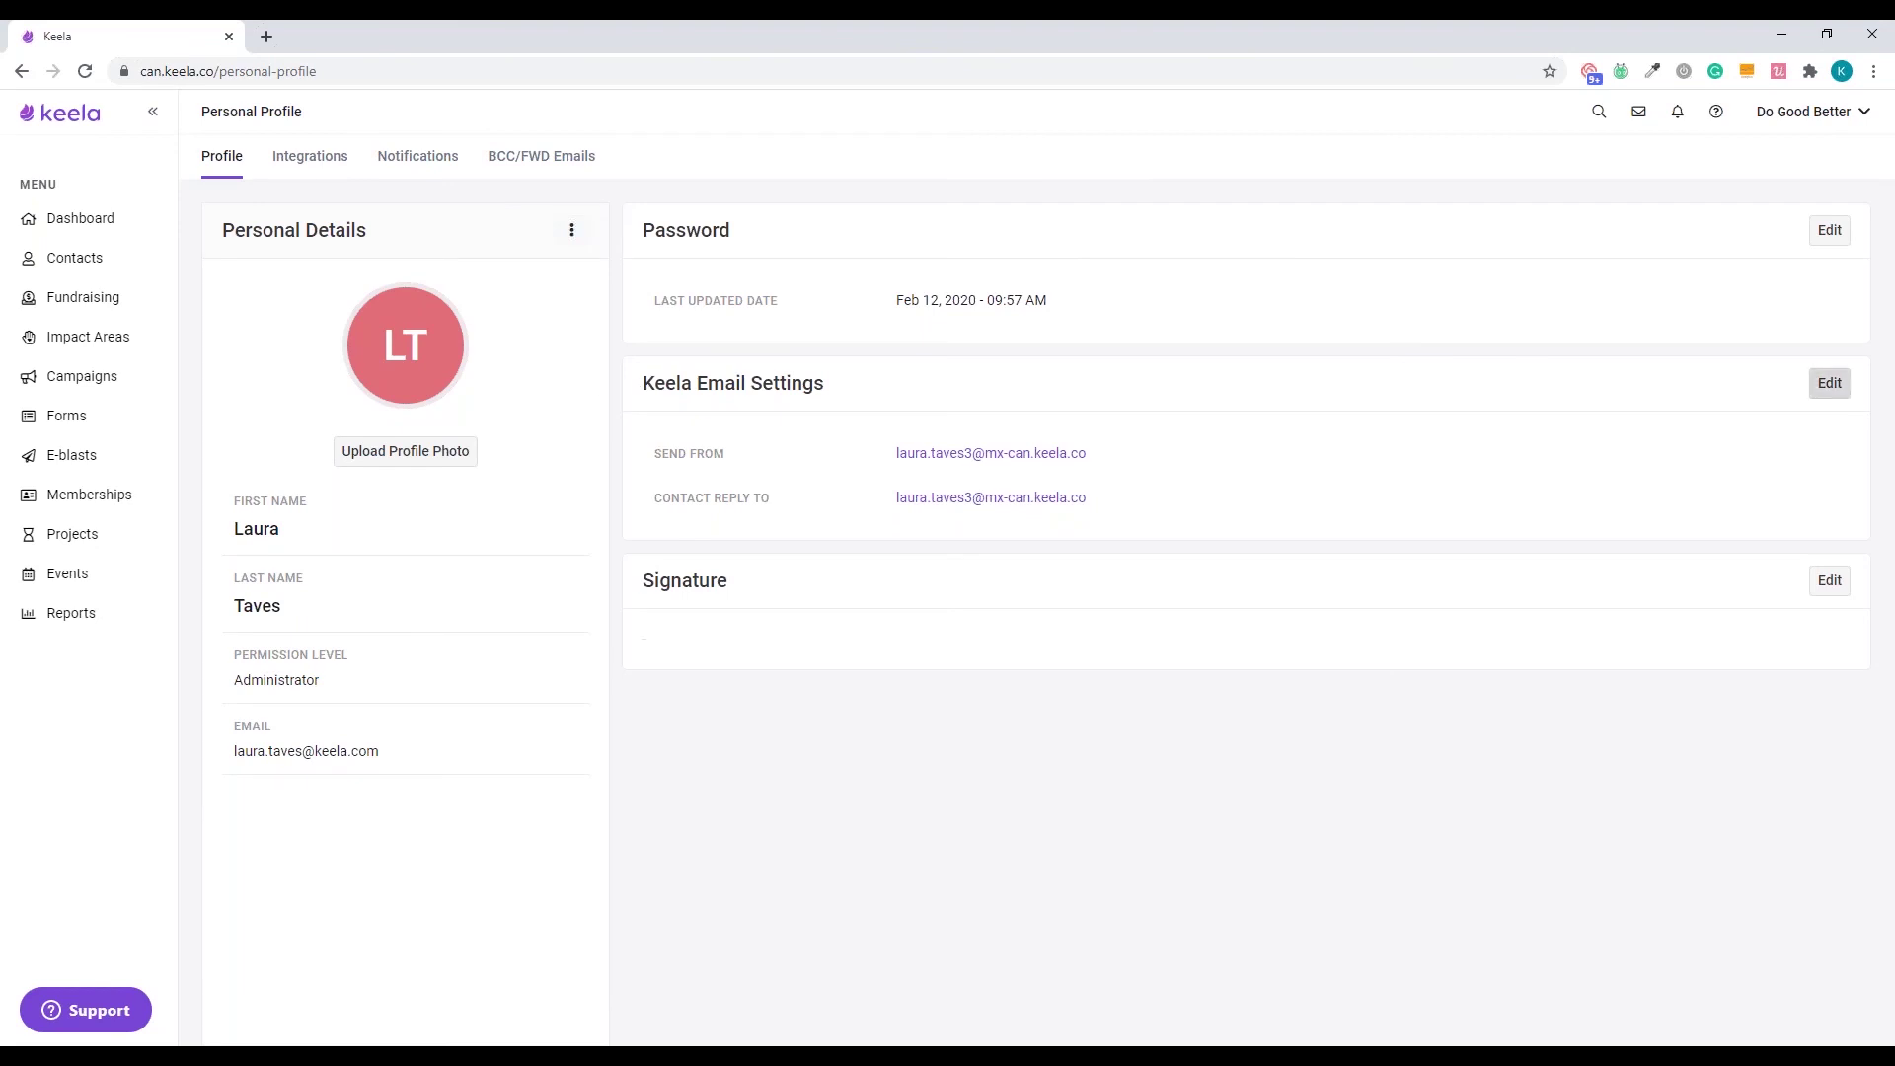
left_click(1828, 385)
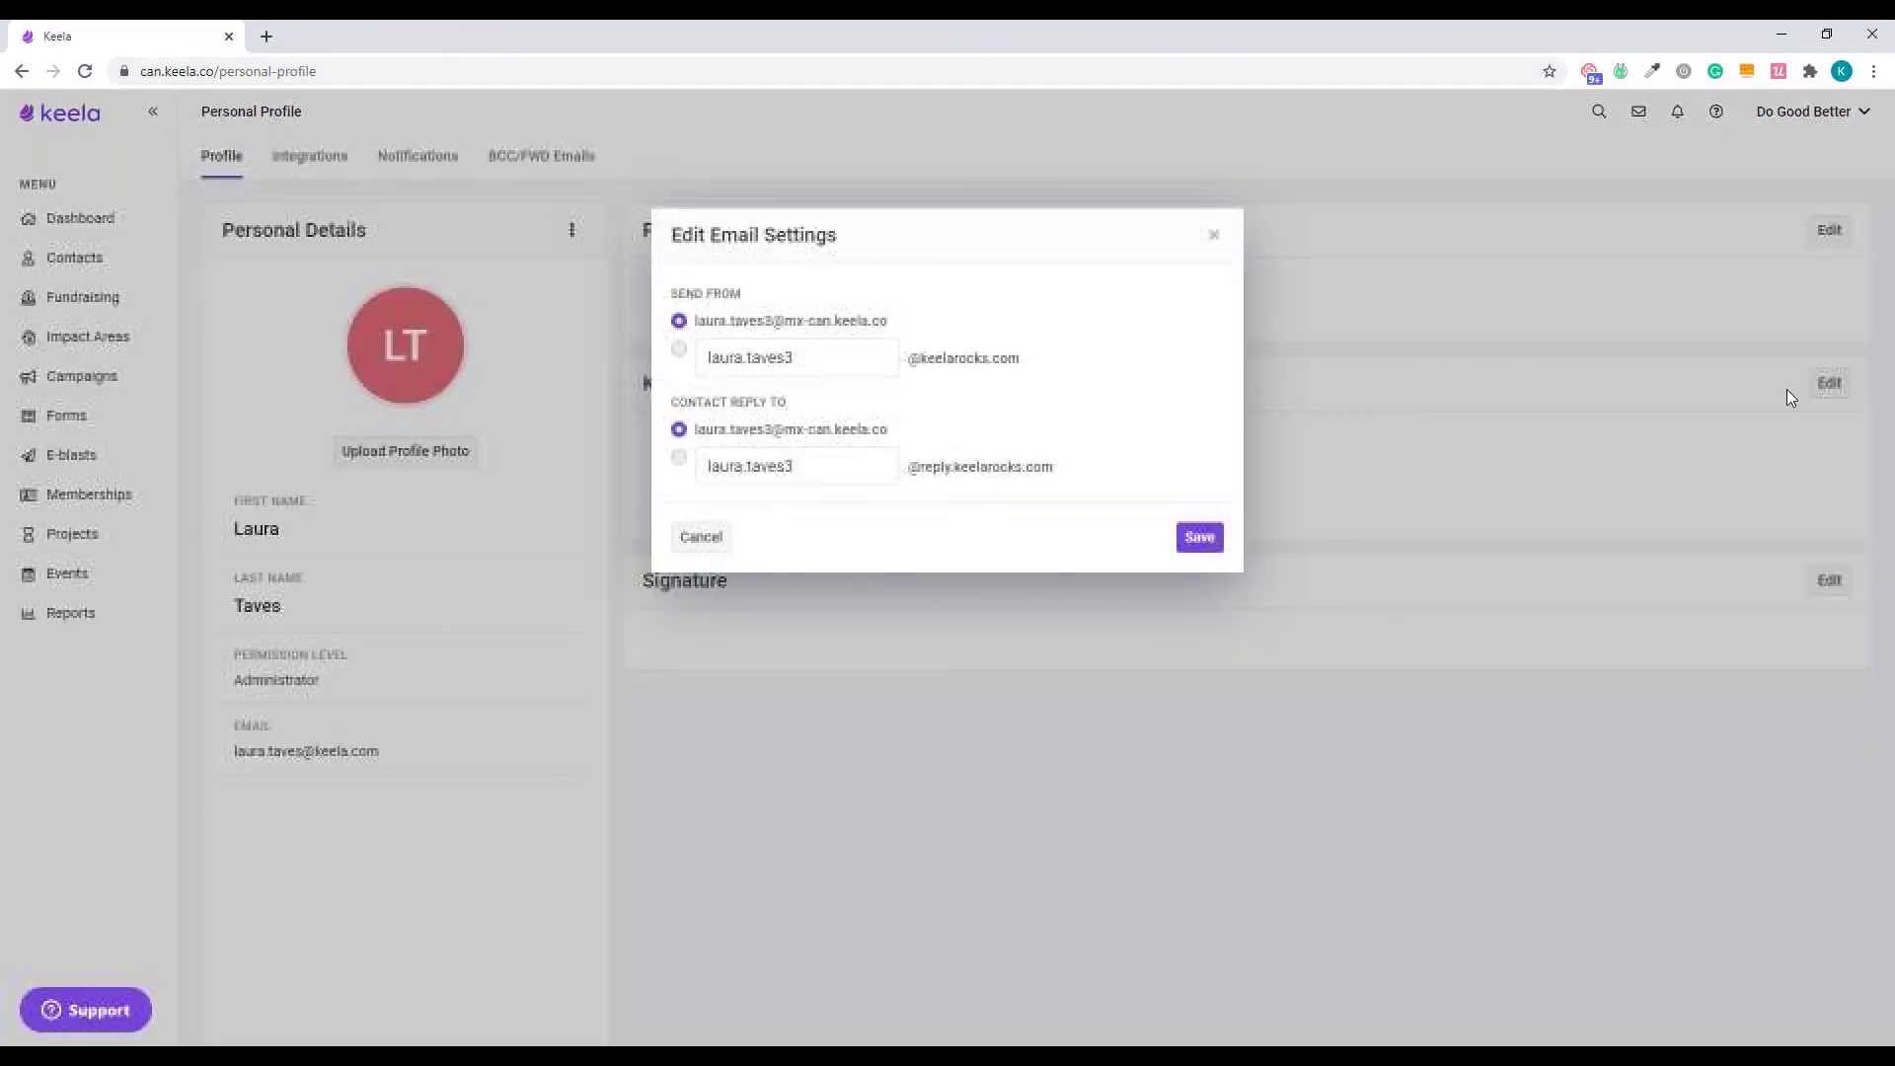
left_click(679, 349)
left_click(680, 458)
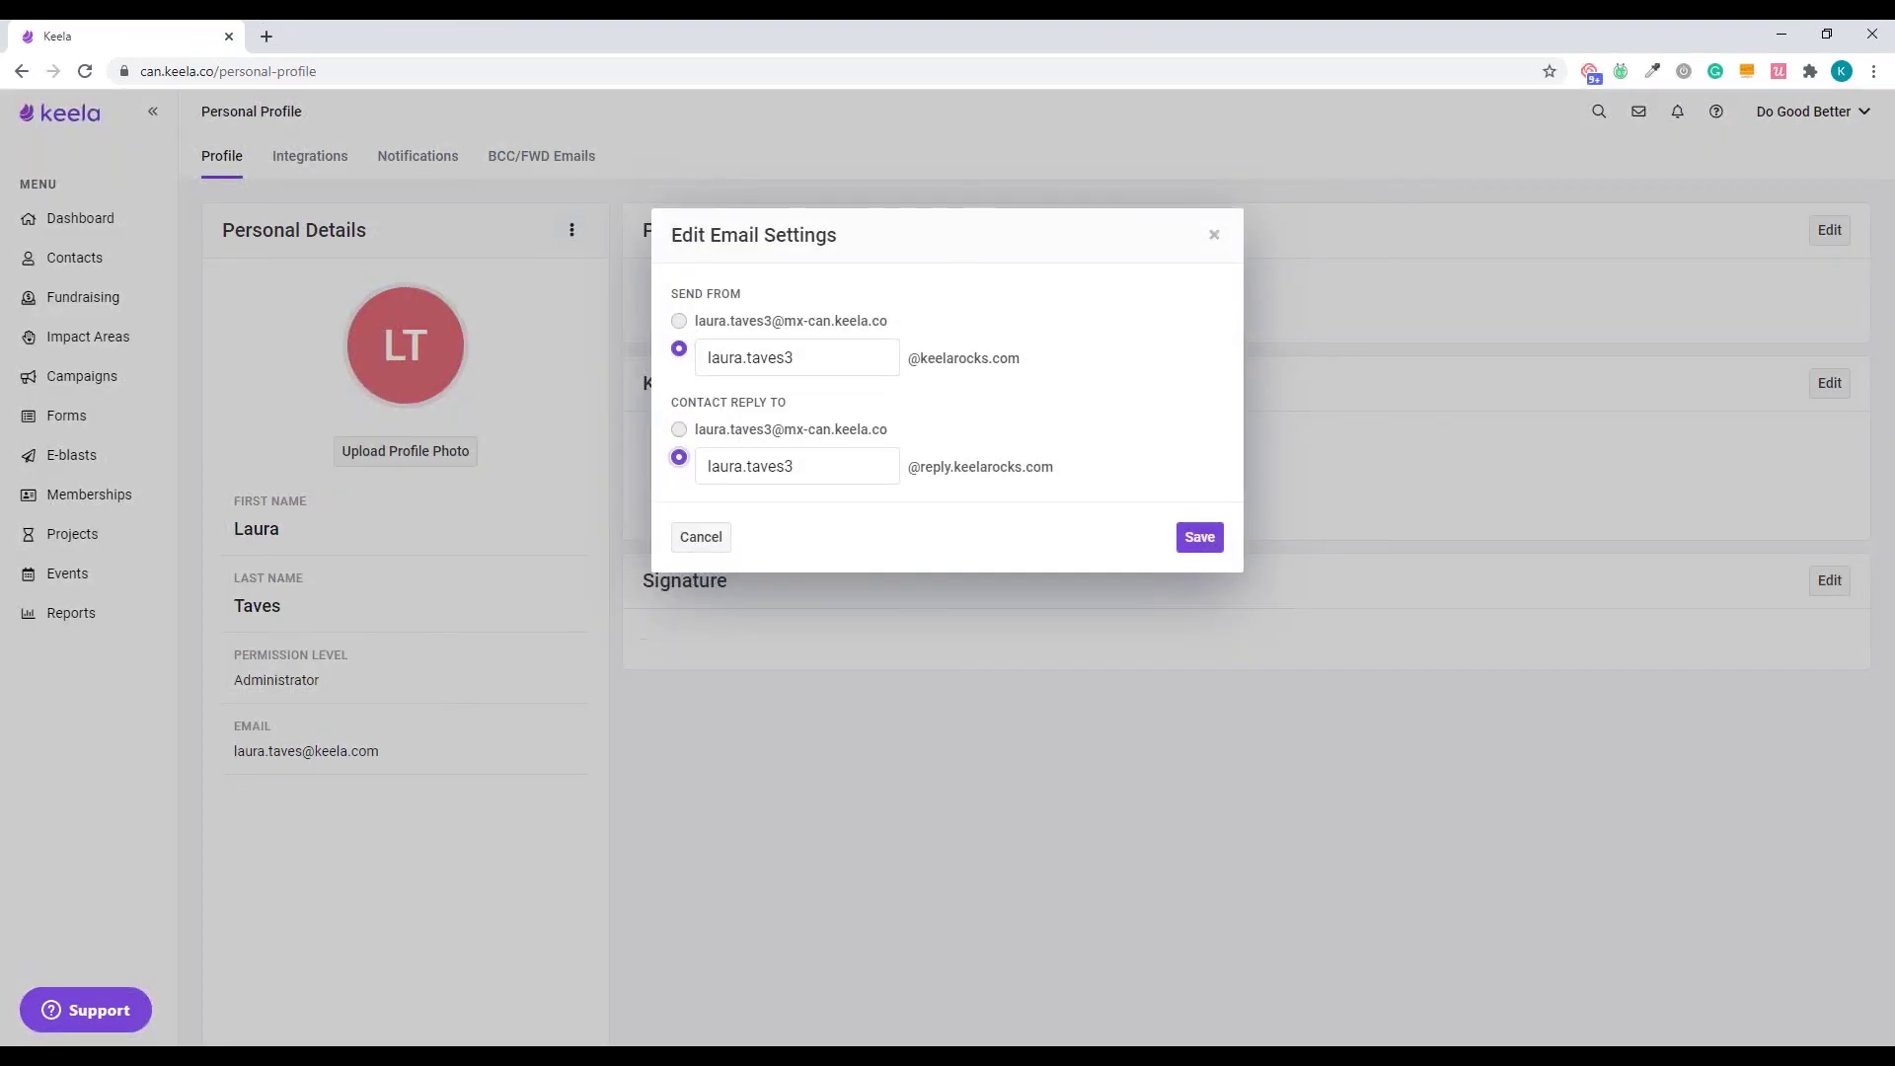
left_click(1206, 541)
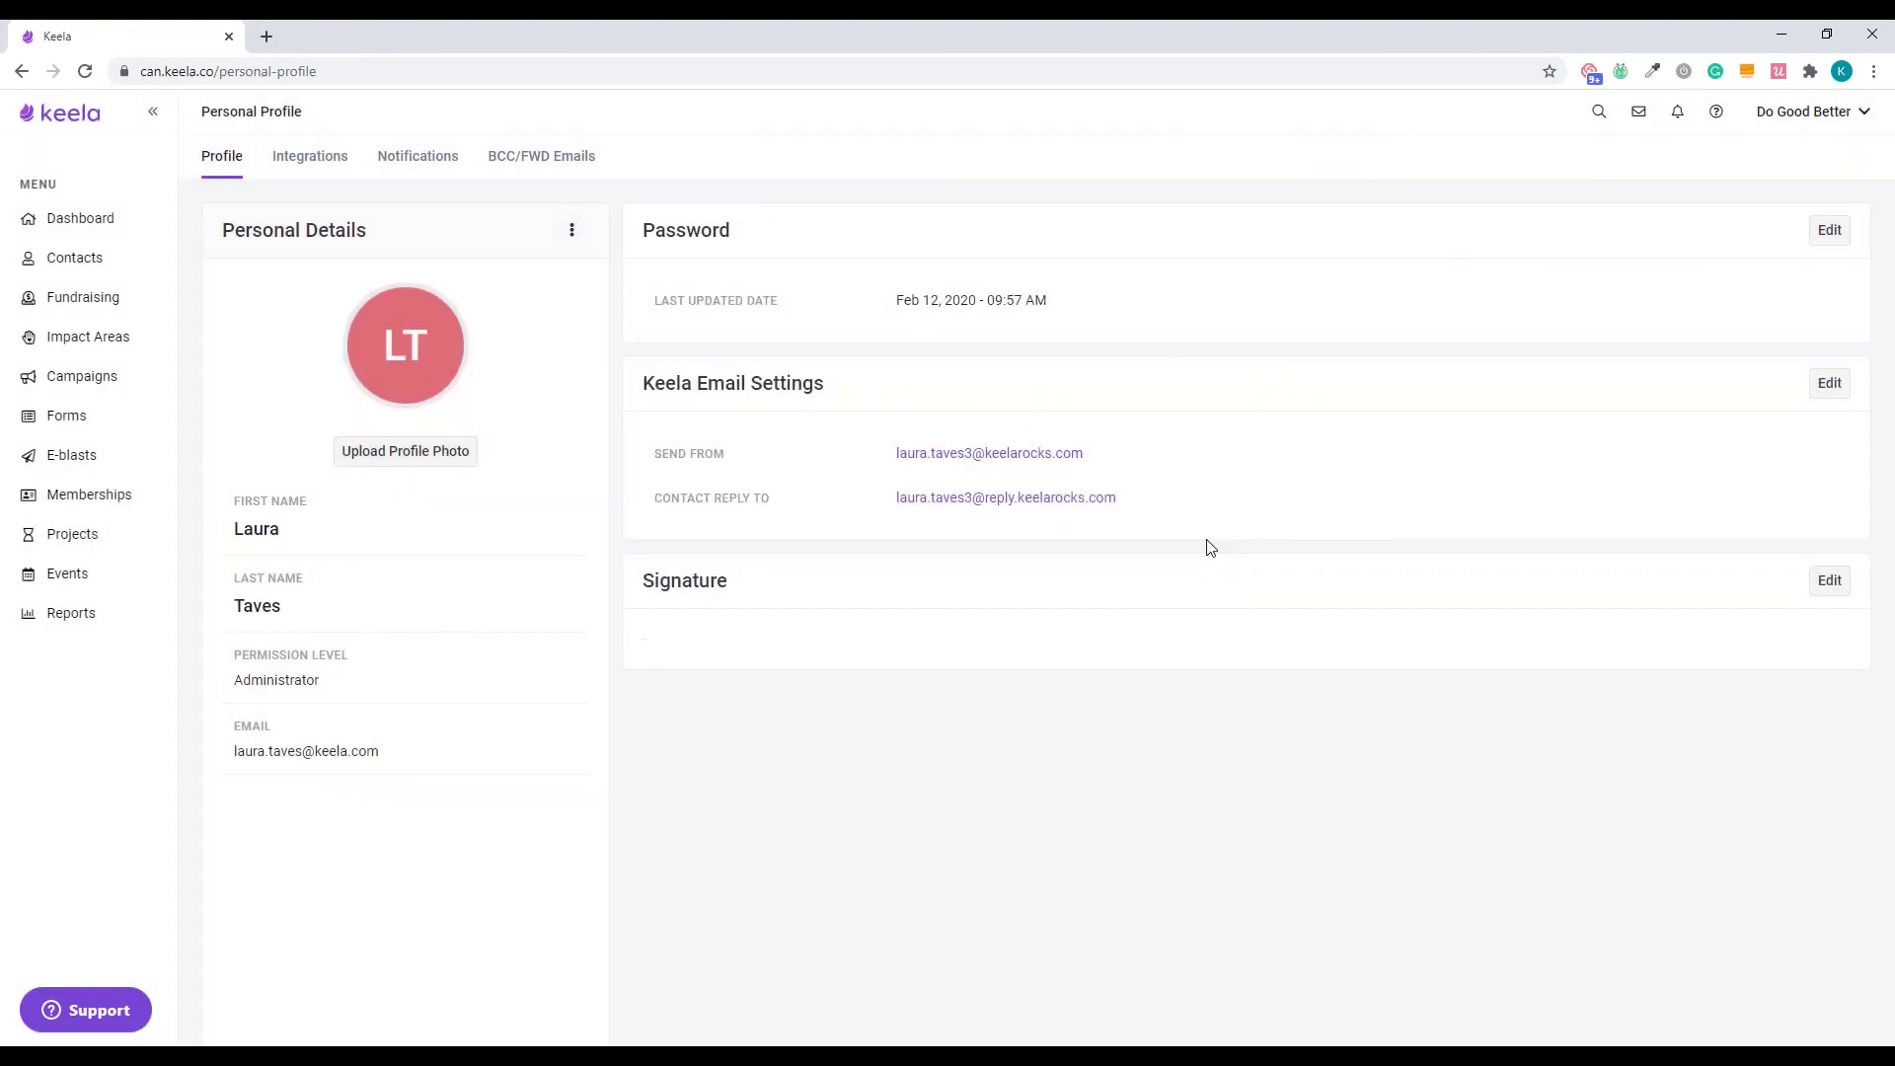